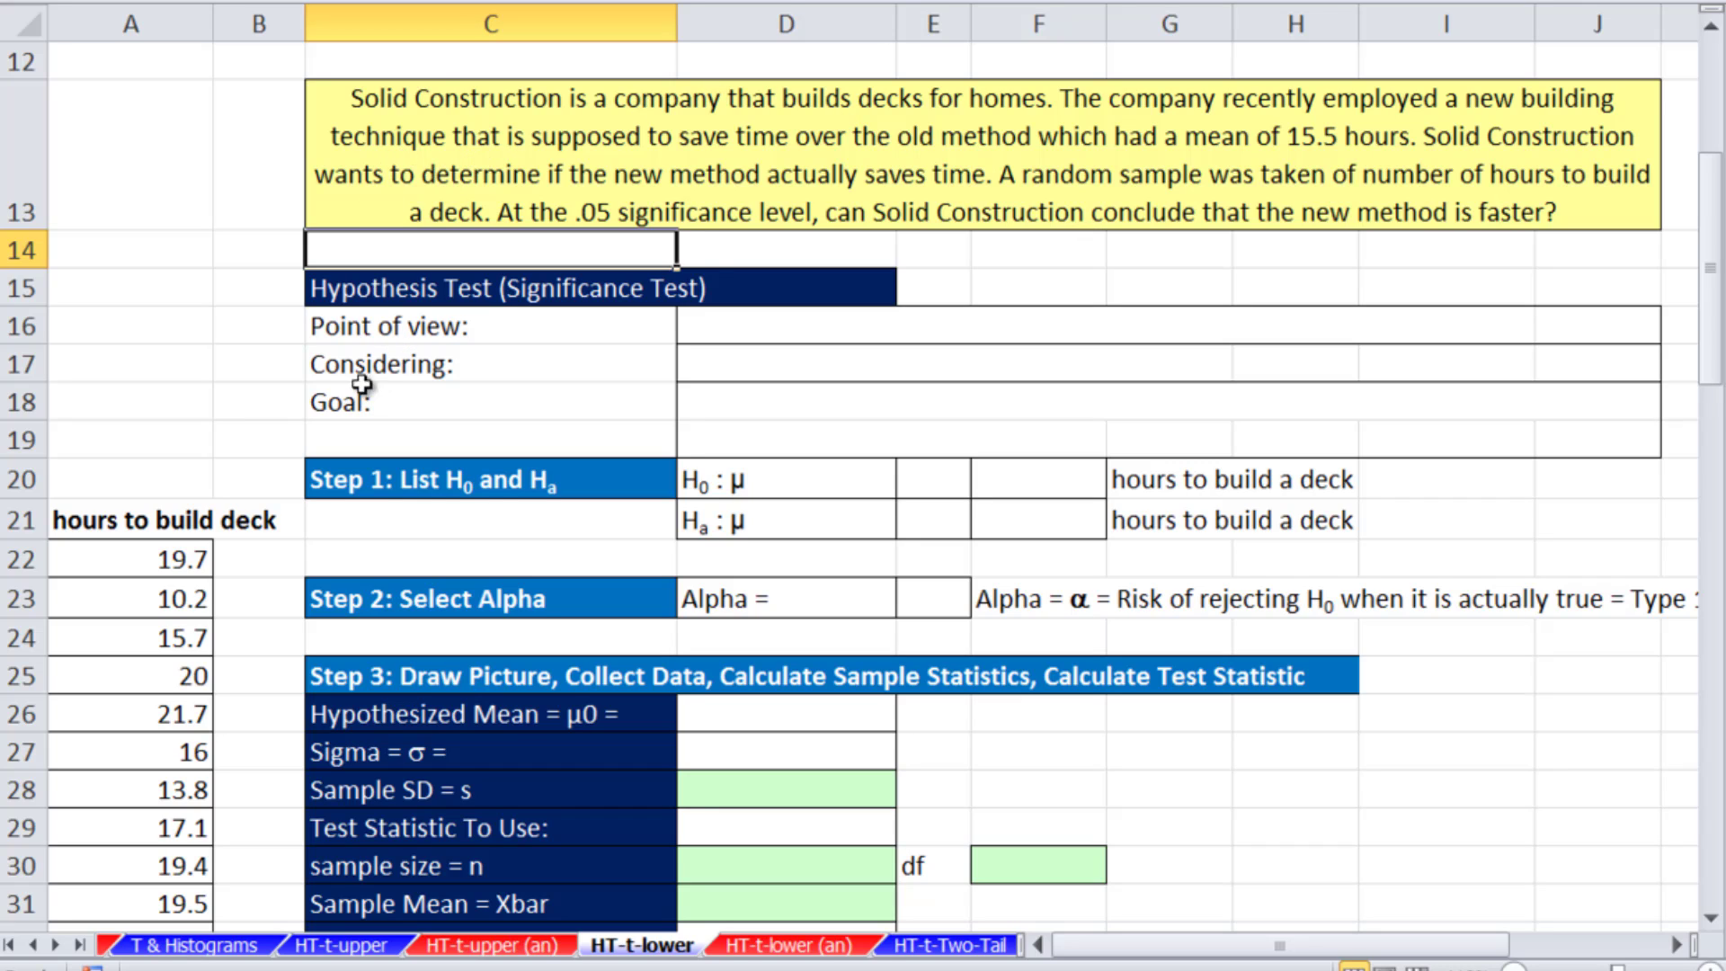
Enter a period in each of cells B16 to B19 to fill in the point of view, considering and goal texts
click(270, 326)
text(.)
key(Return)
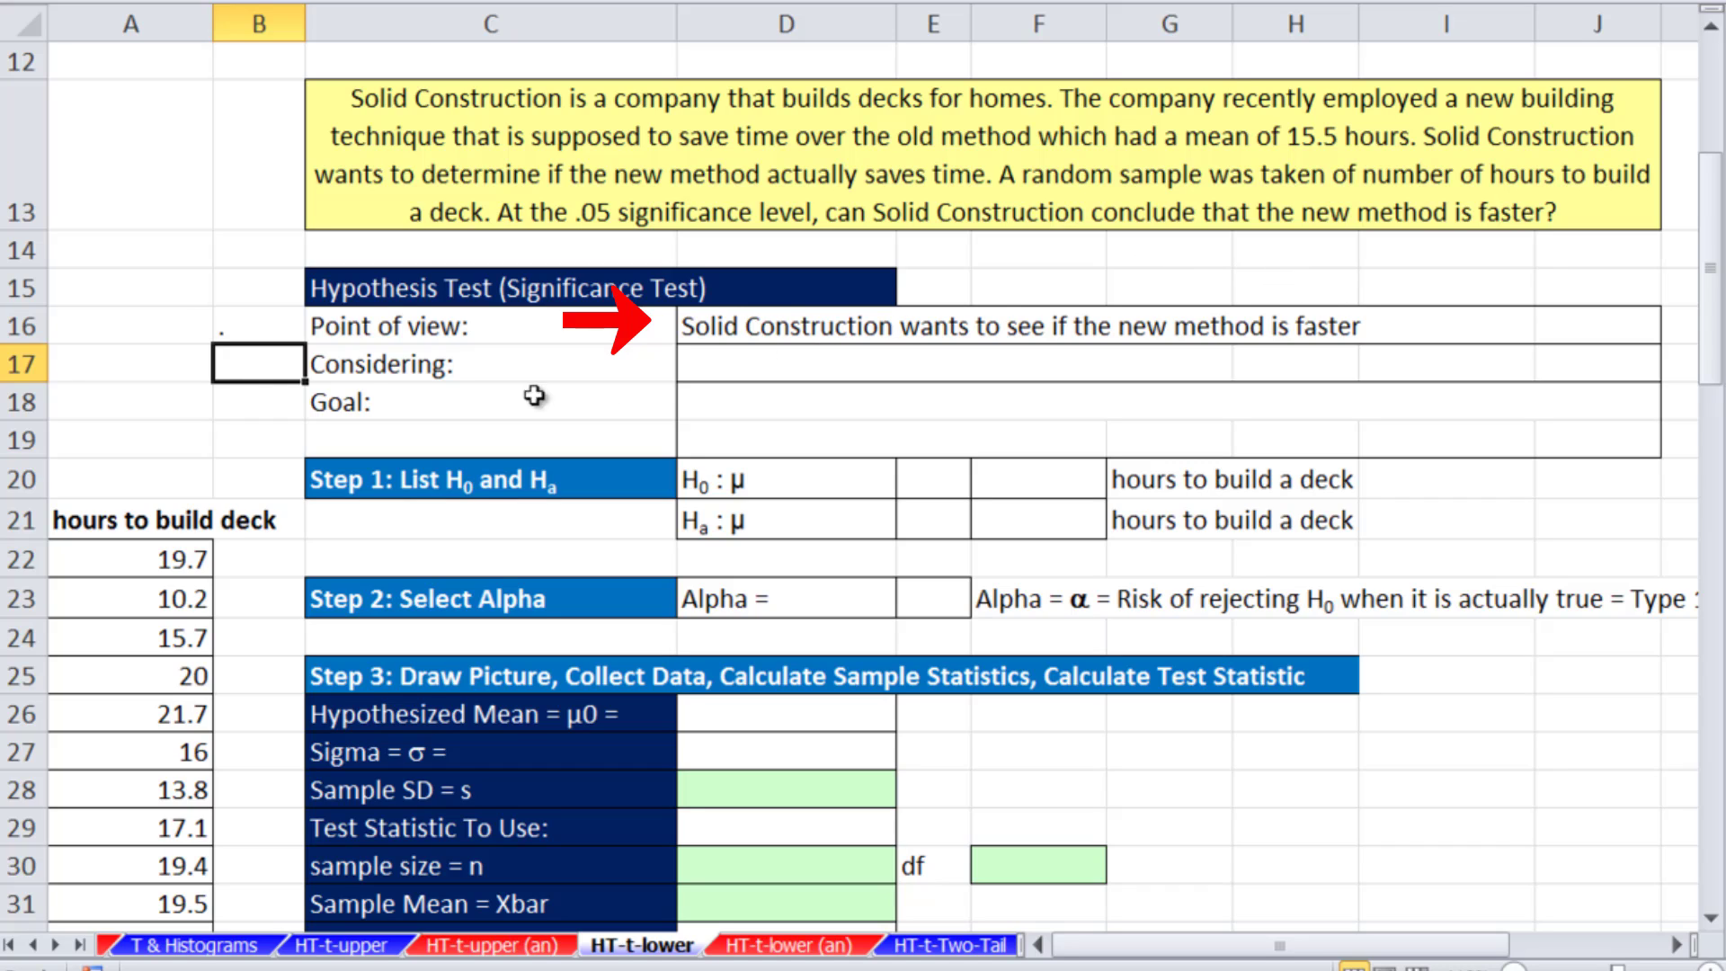
text(.)
key(Return)
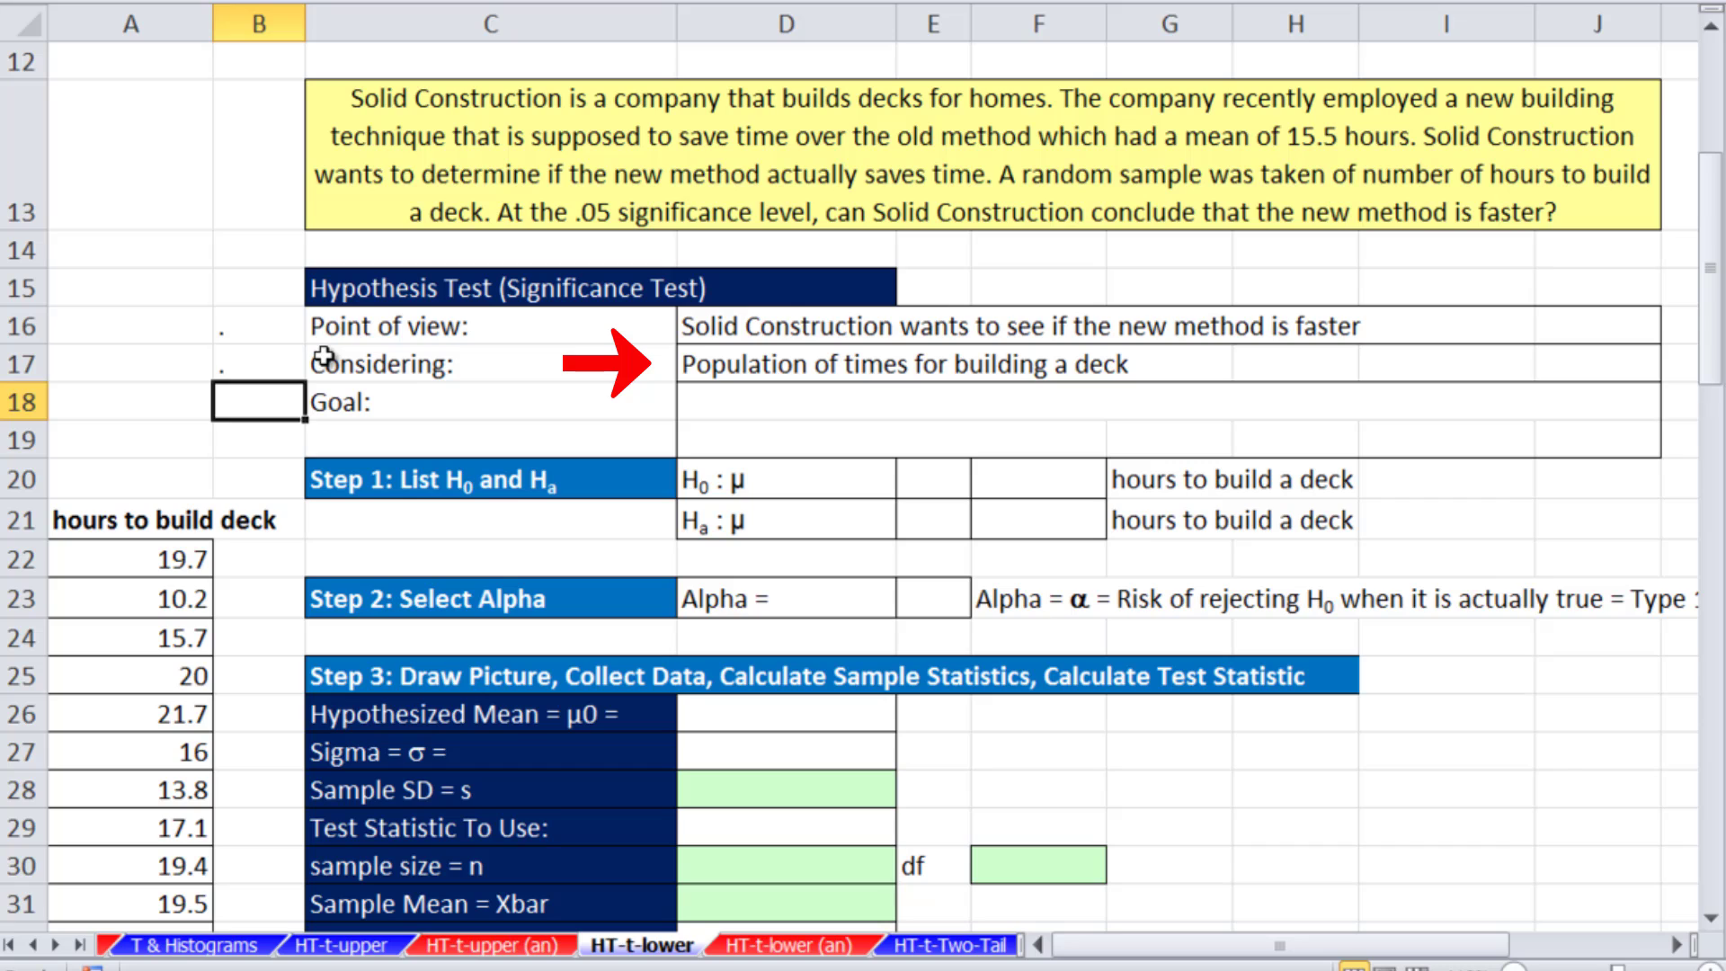
text(.)
key(Return)
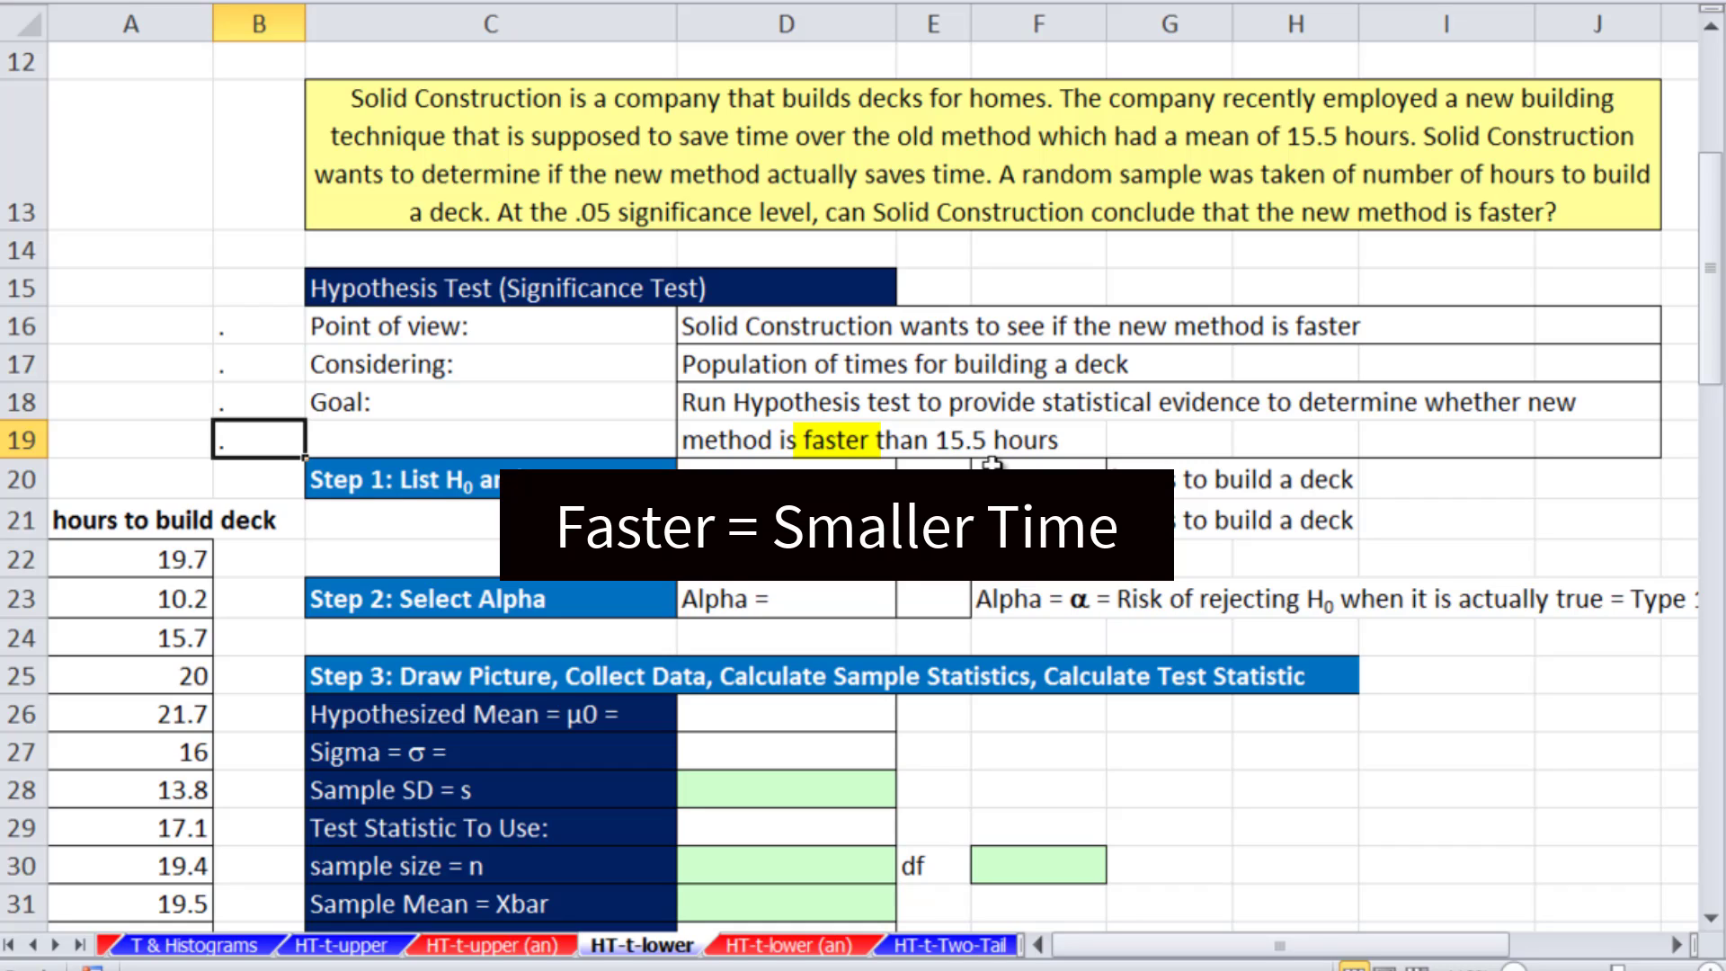
Enter < in H19 beside the goal and < in E21 as the alternative hypothesis operator
click(1294, 440)
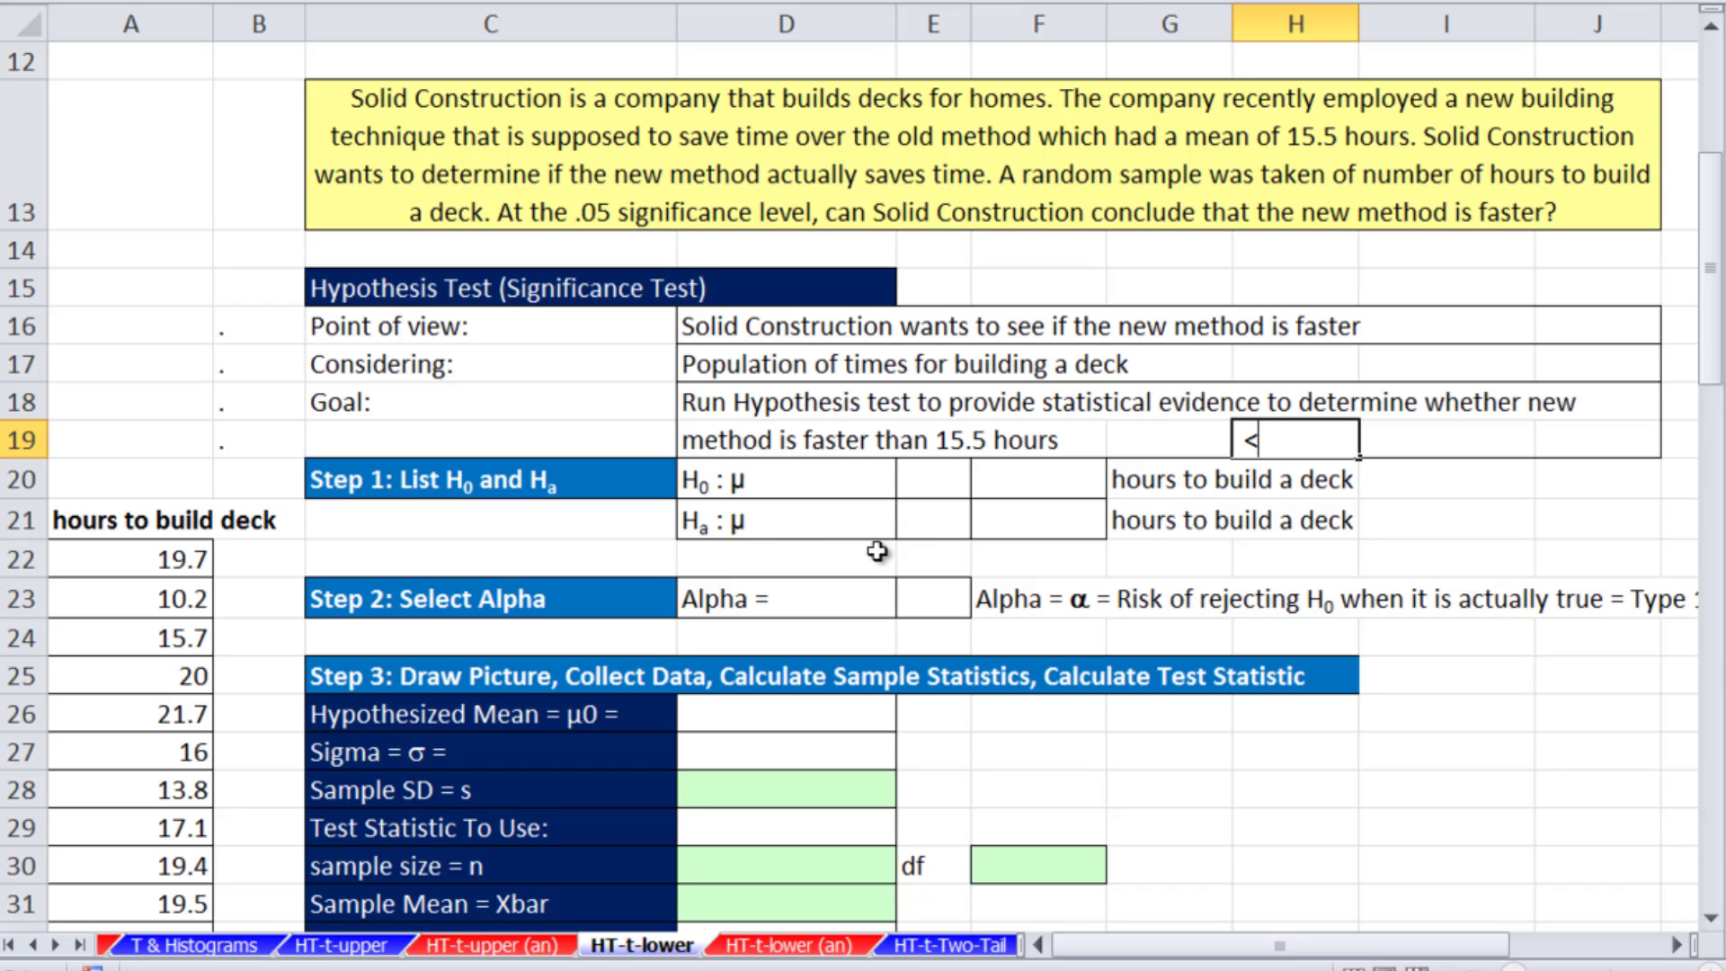
click(917, 528)
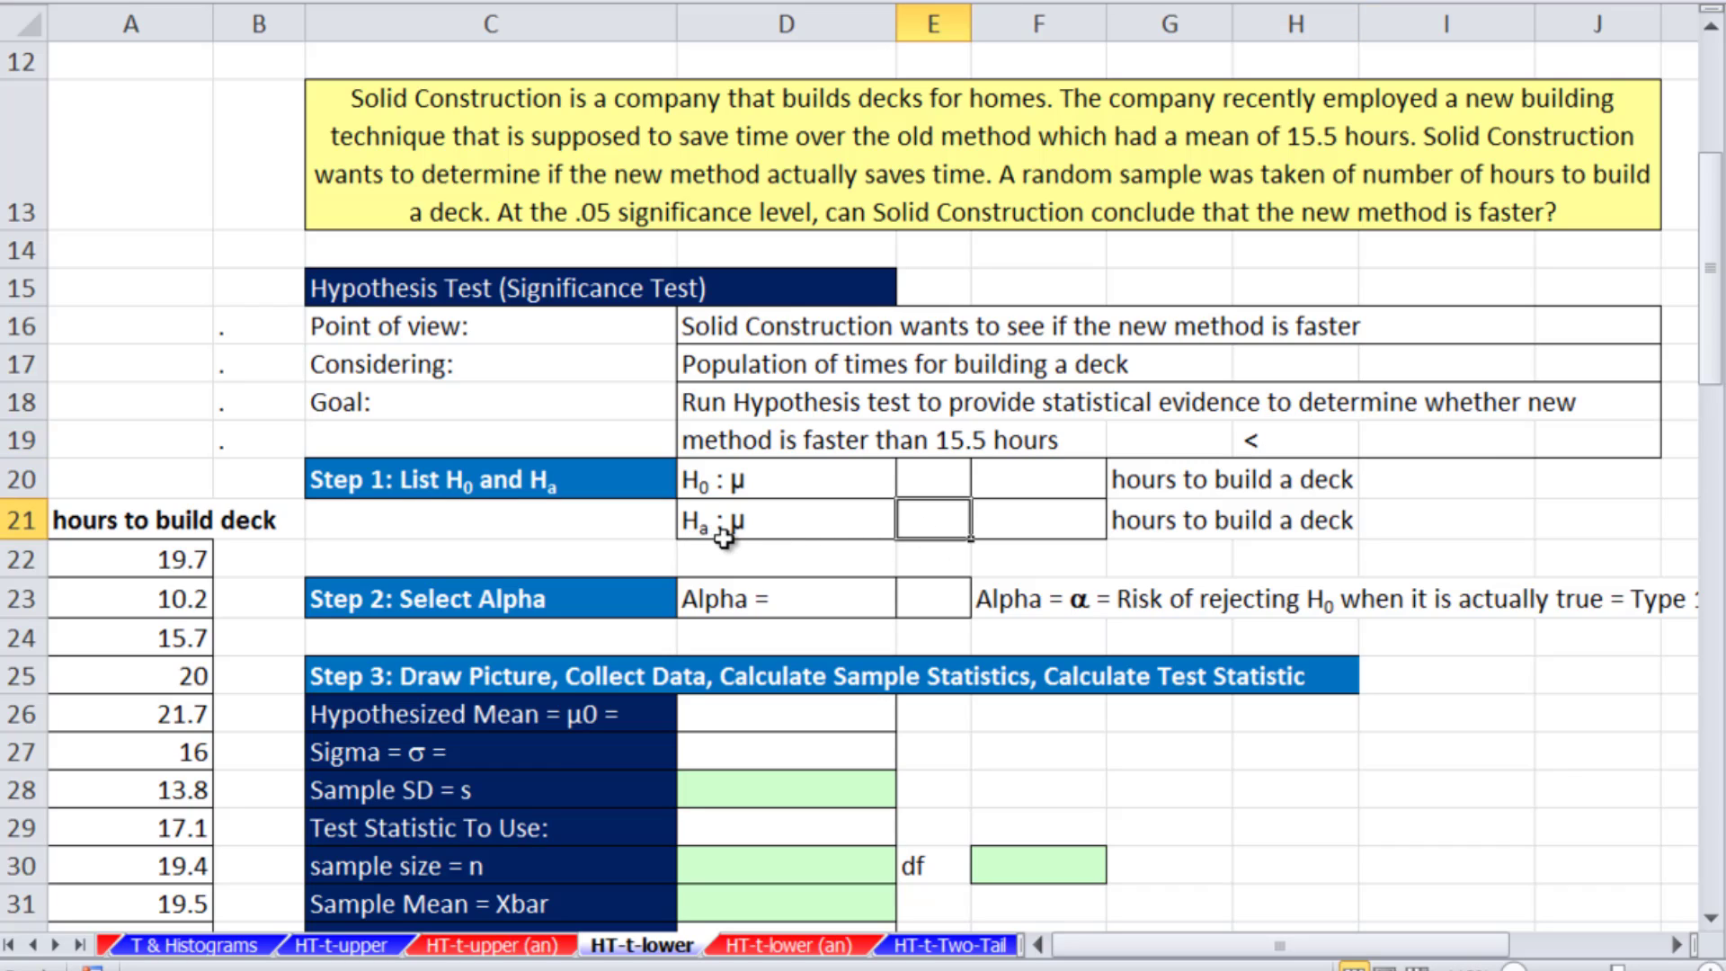
key(F2)
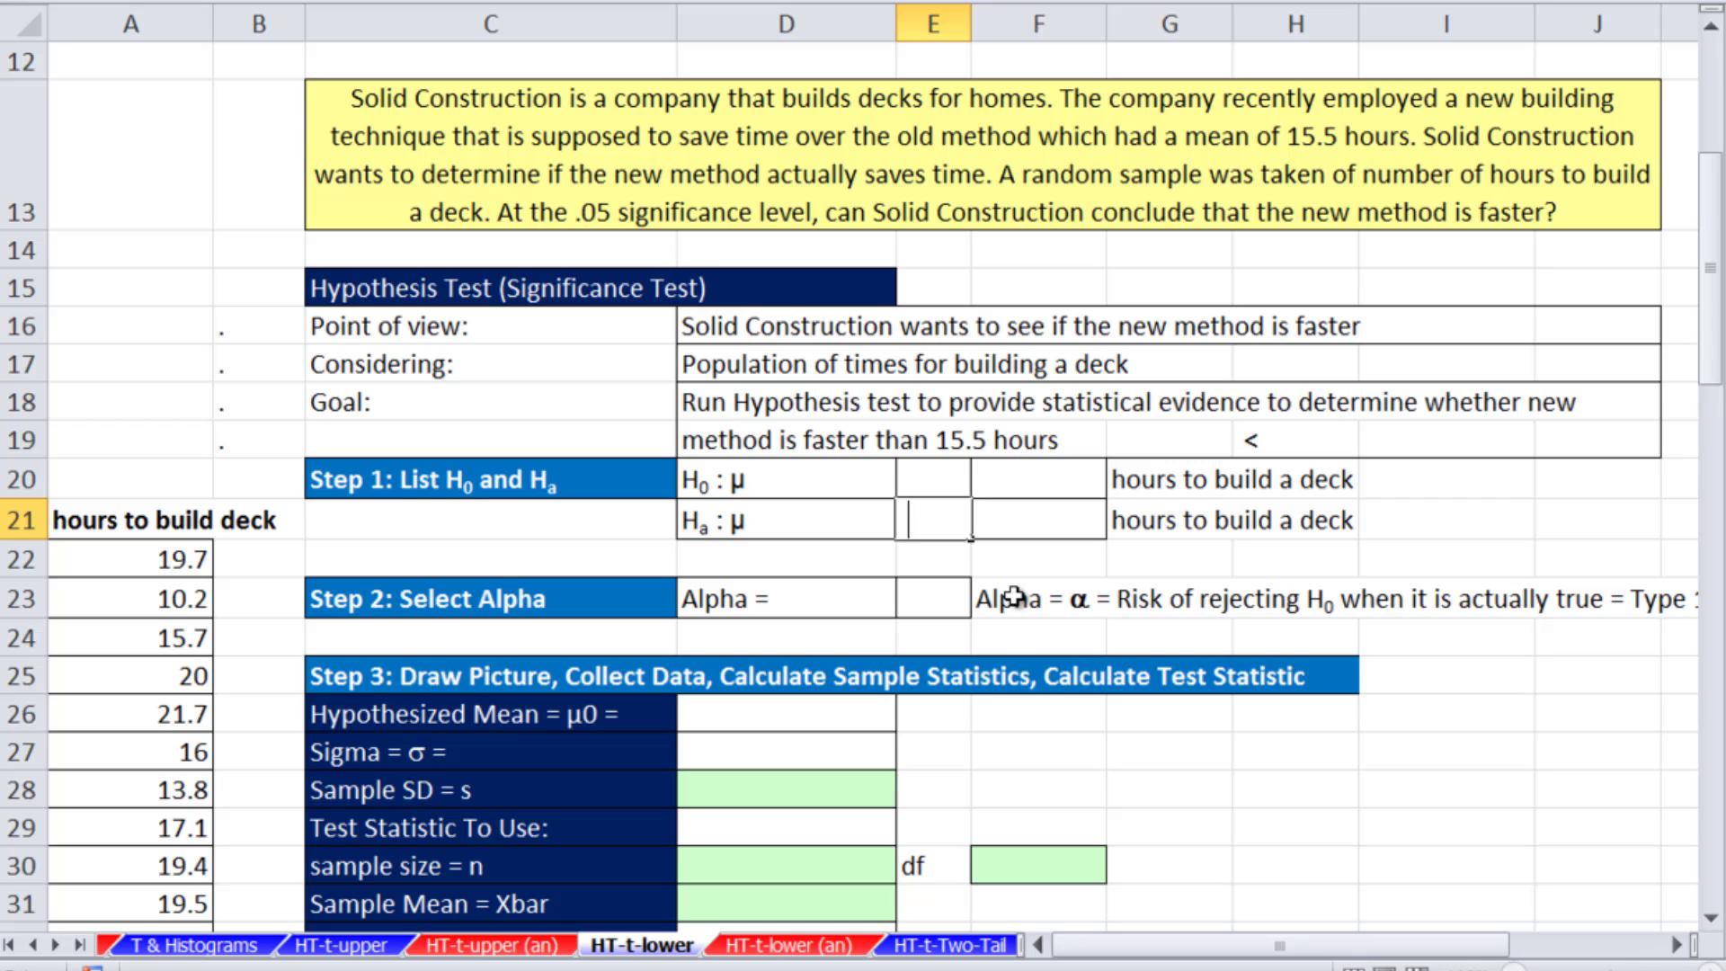
key(Tab)
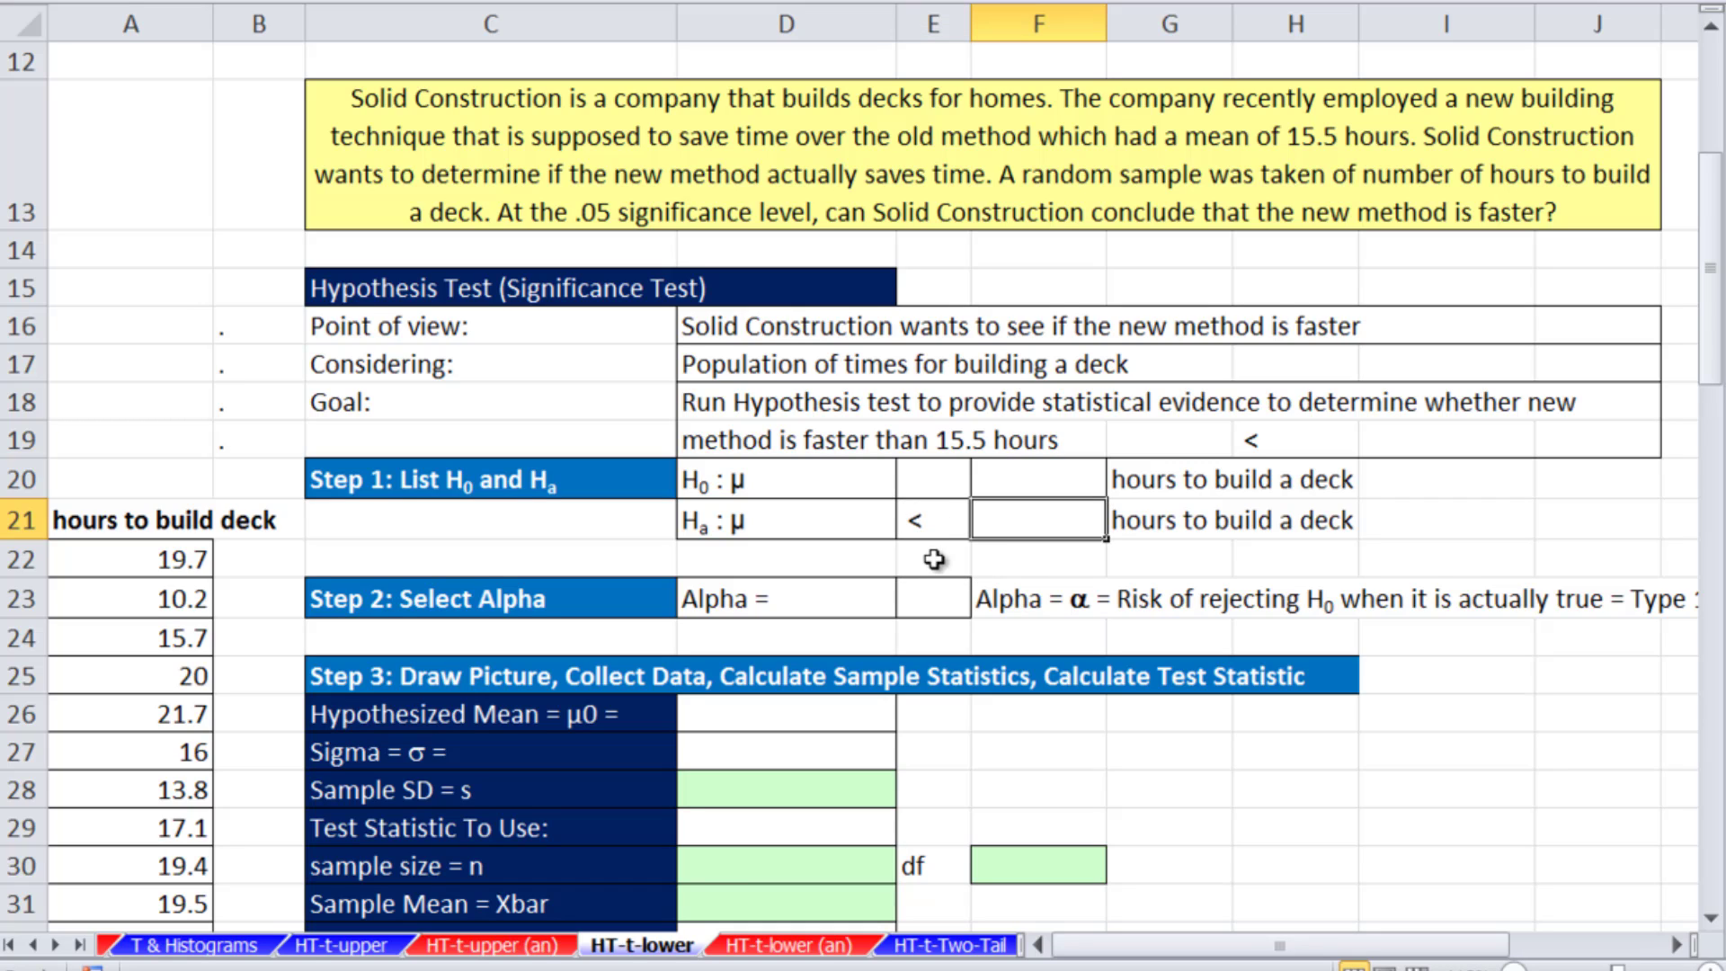
Enter >= in E20 as the null hypothesis operator
click(937, 483)
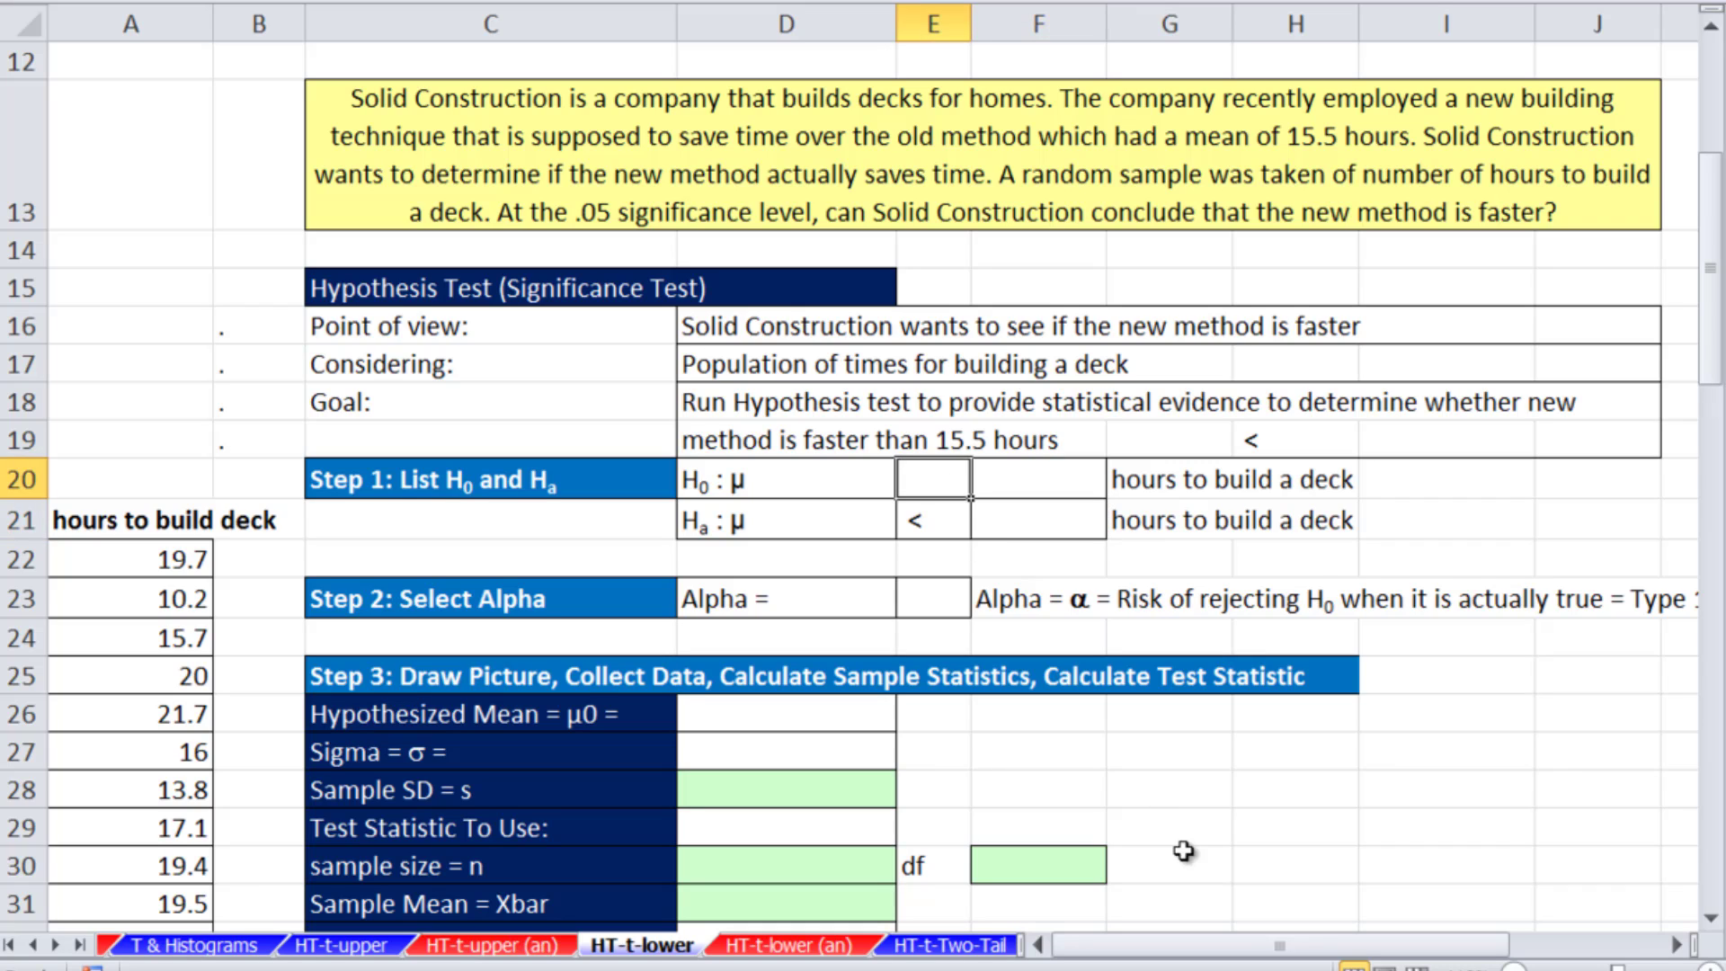
key(F2)
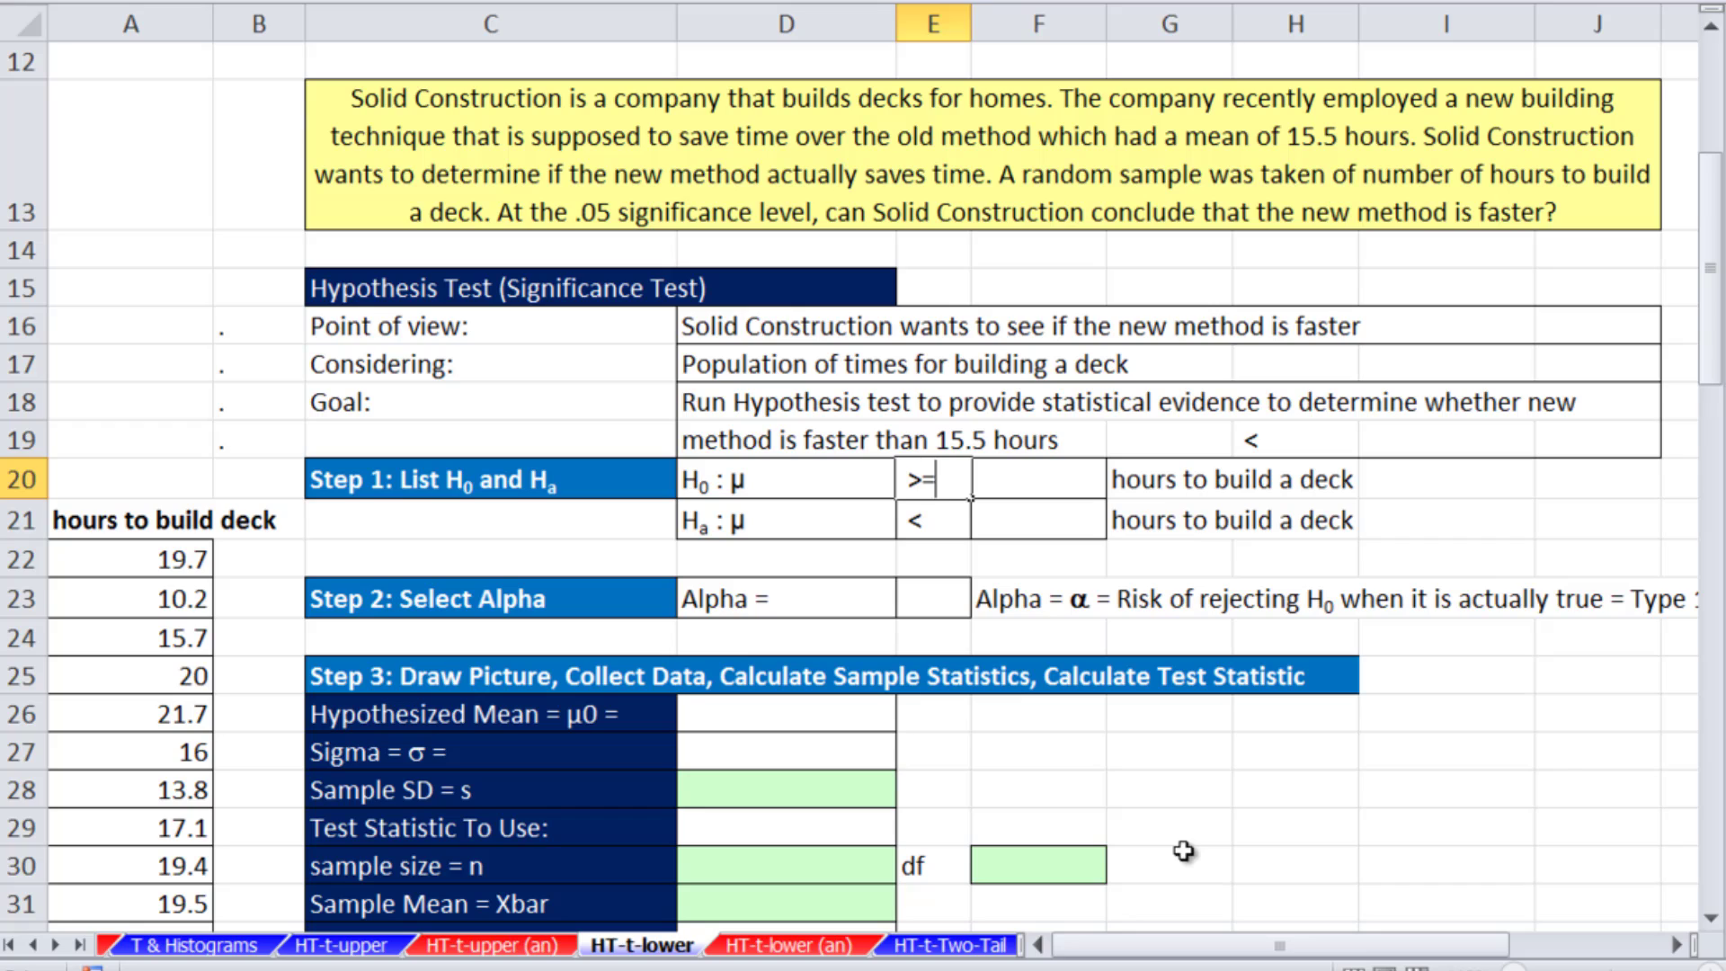
key(Return)
Enter 15.5 as the hypothesized mean in D26
key(Down)
key(Down)
key(Down)
key(Down)
key(Down)
key(Left)
text(1)
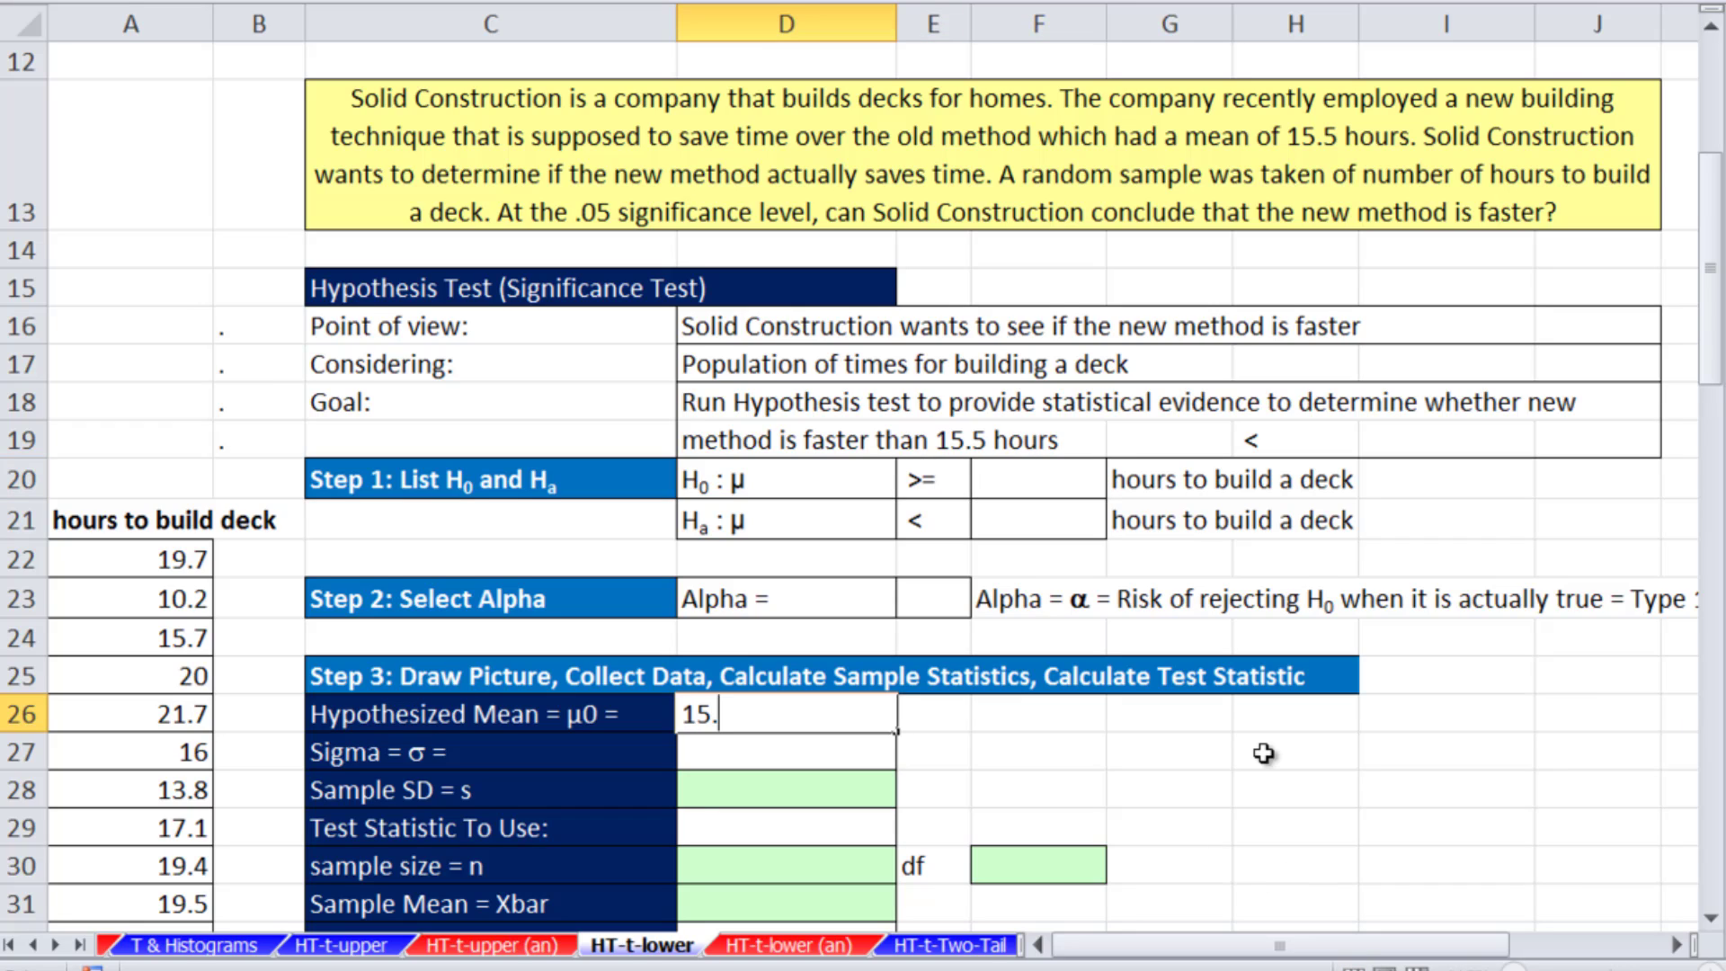
key(Tab)
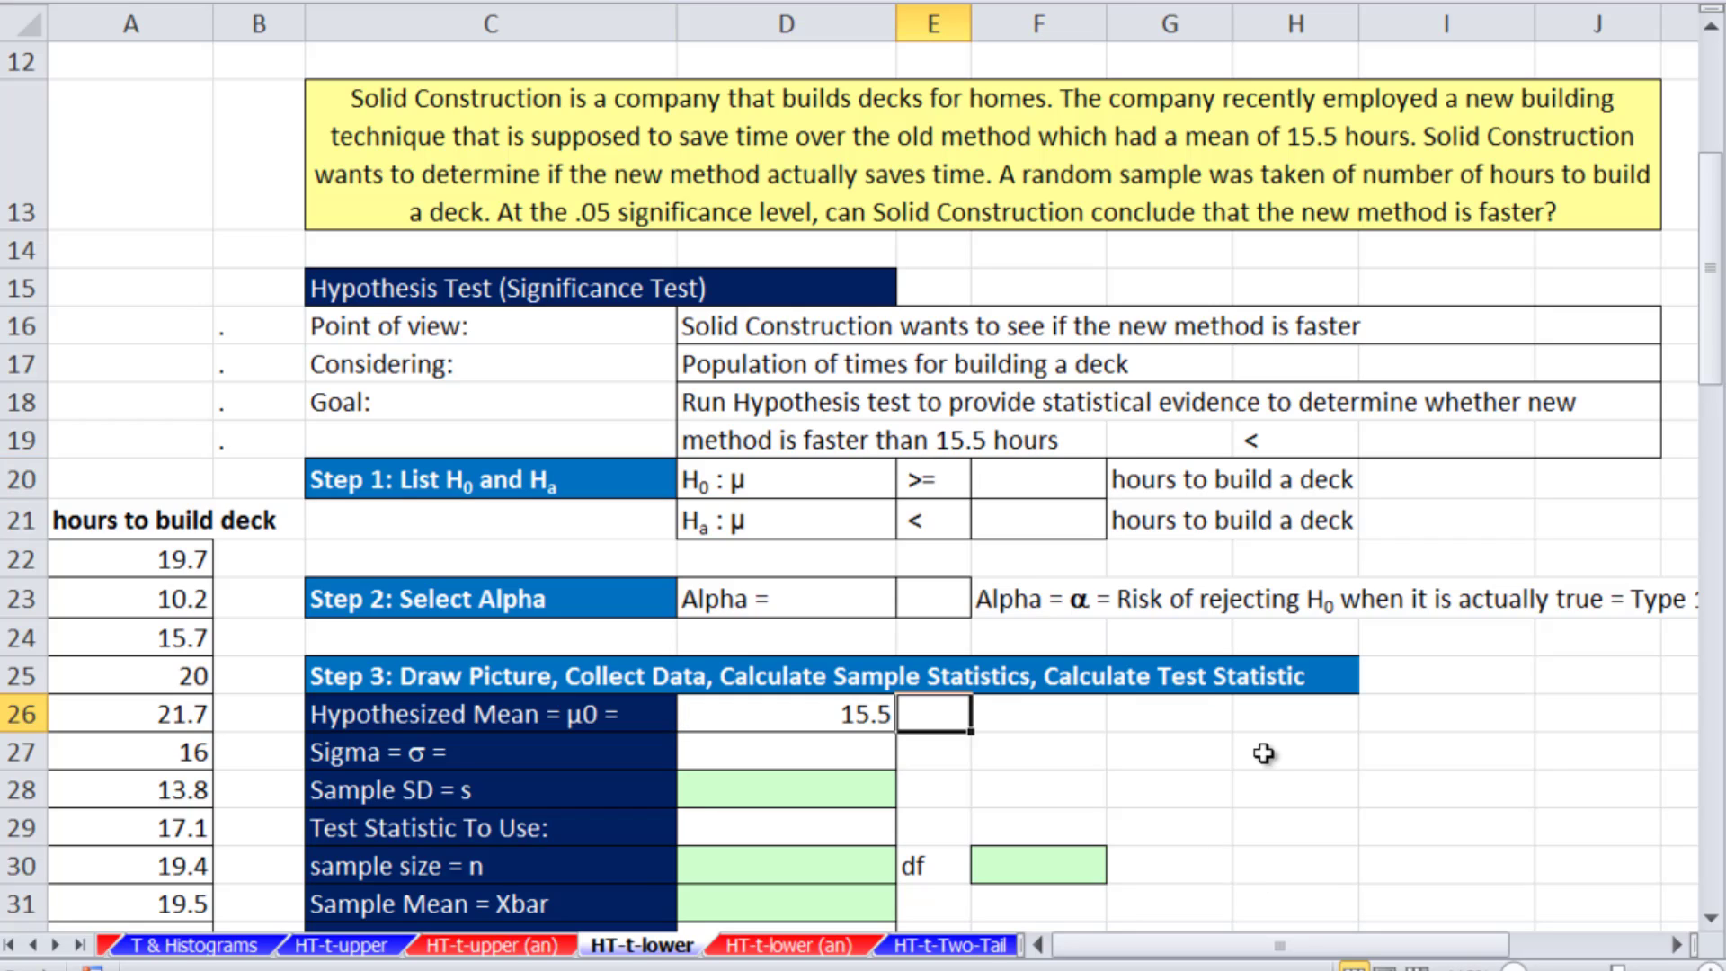
Fill both hypothesis value cells F20:F21 with an absolute reference to the hypothesized mean in D26
drag(1048, 488, 1044, 521)
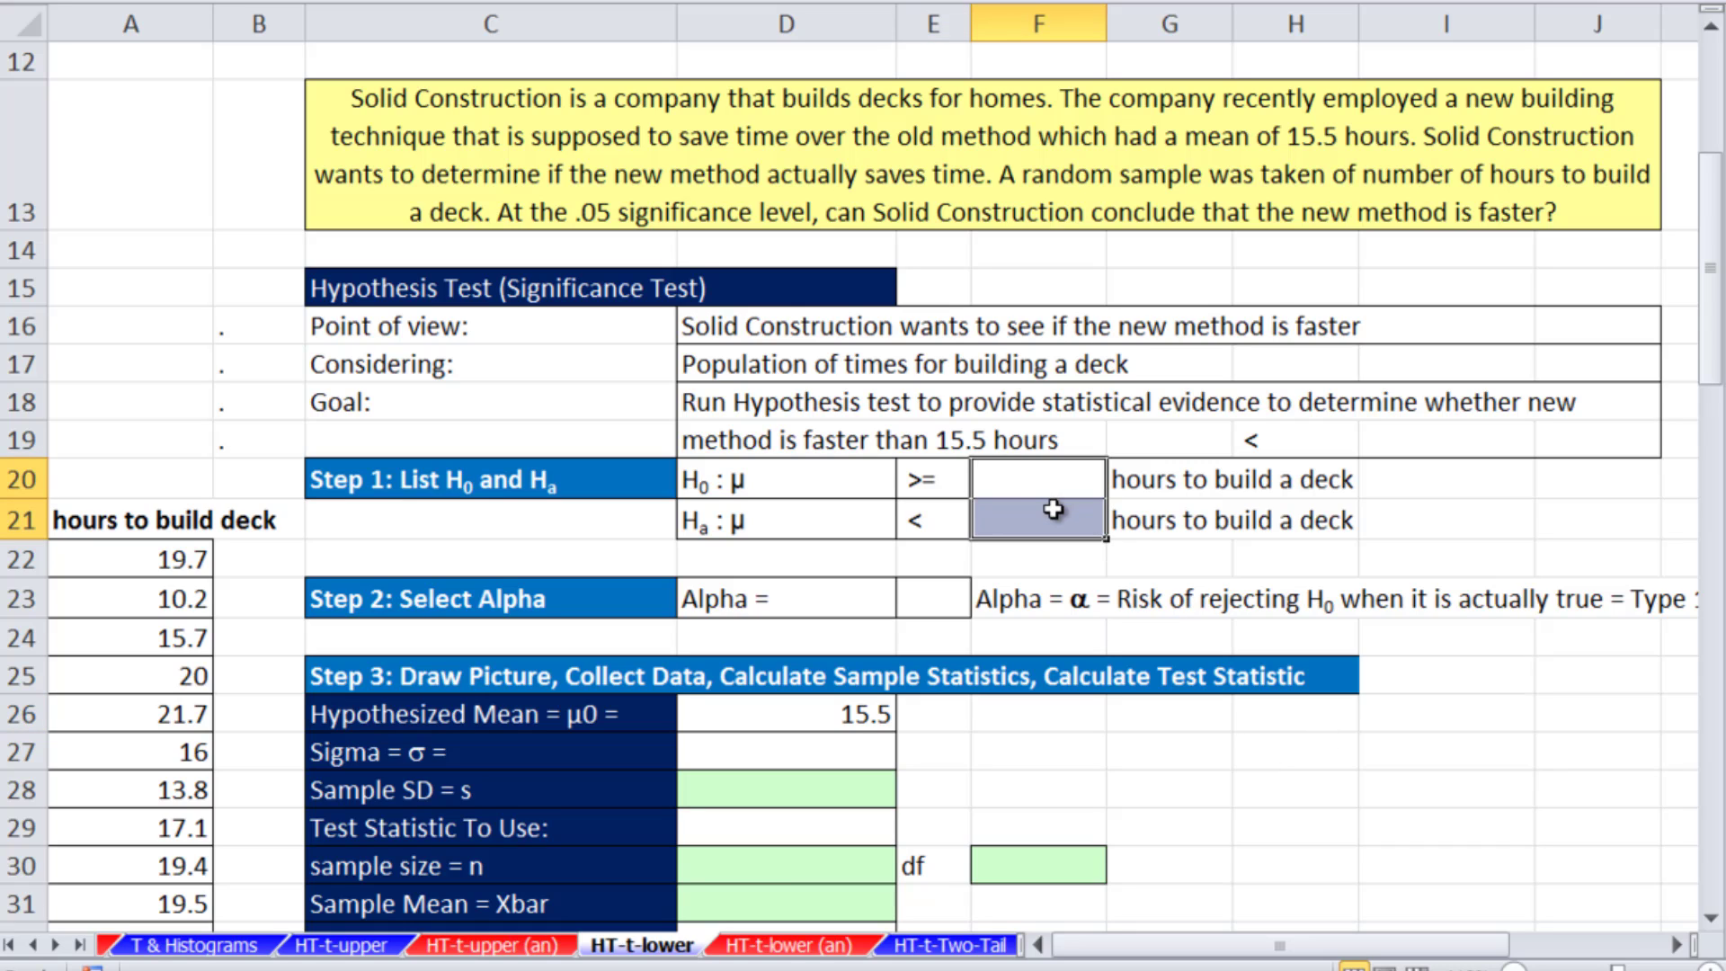
text(=)
click(867, 714)
key(F4)
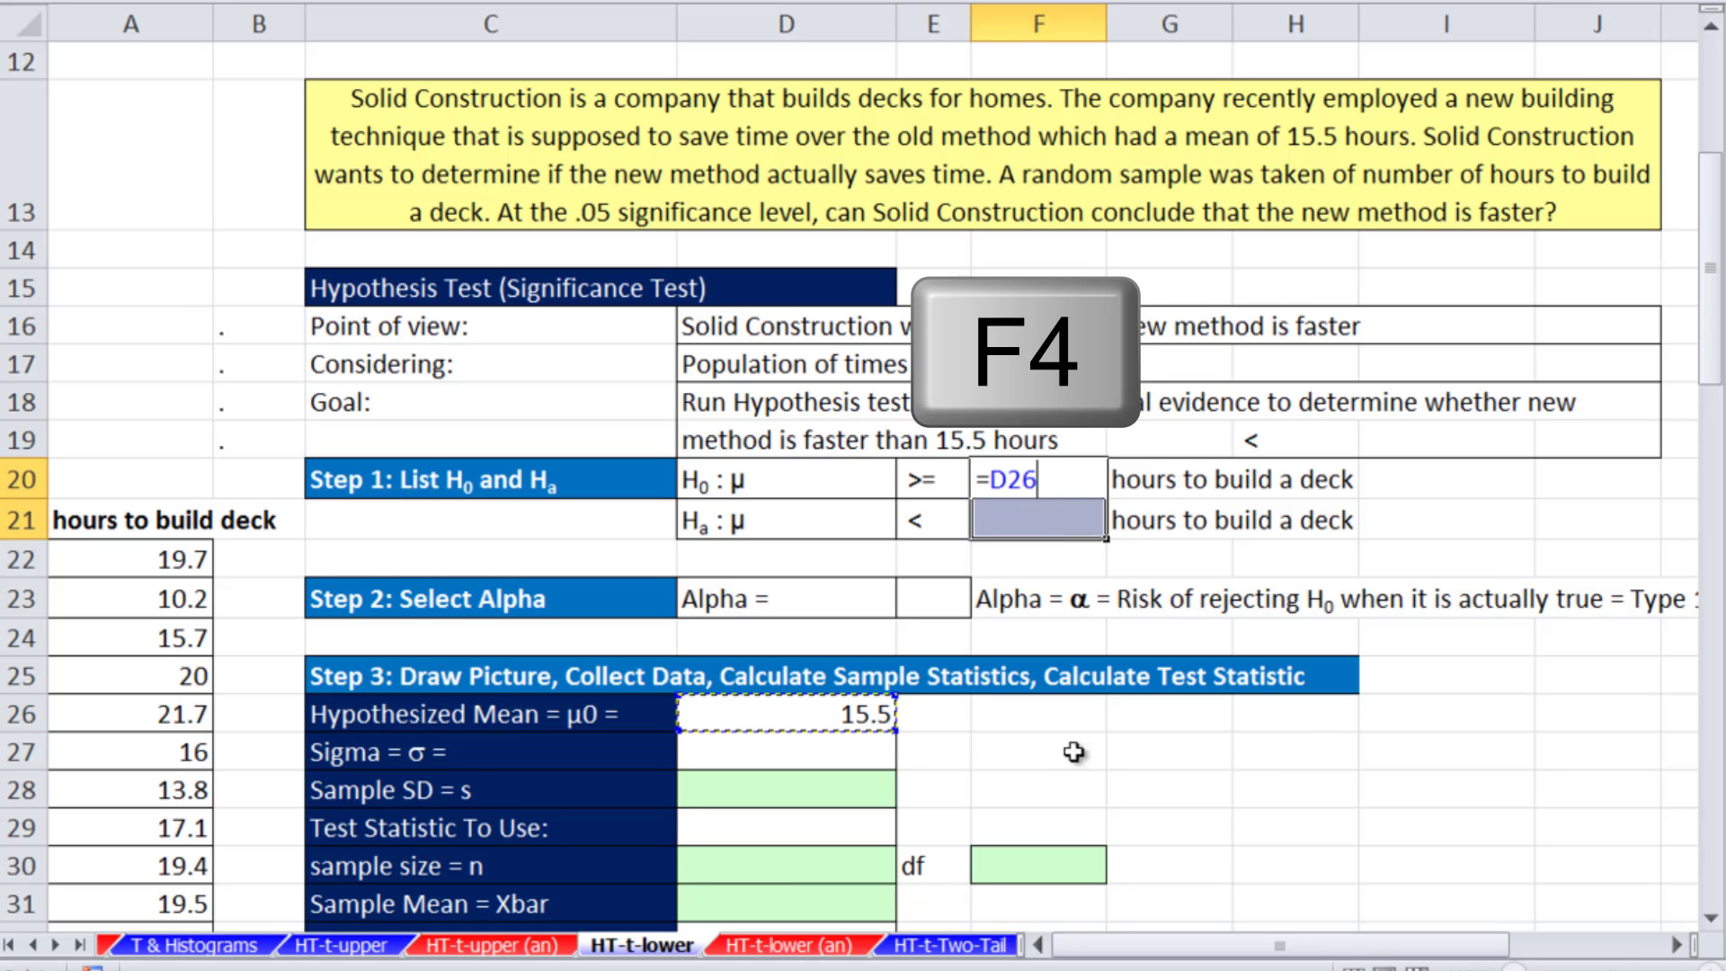
key(ctrl+Return)
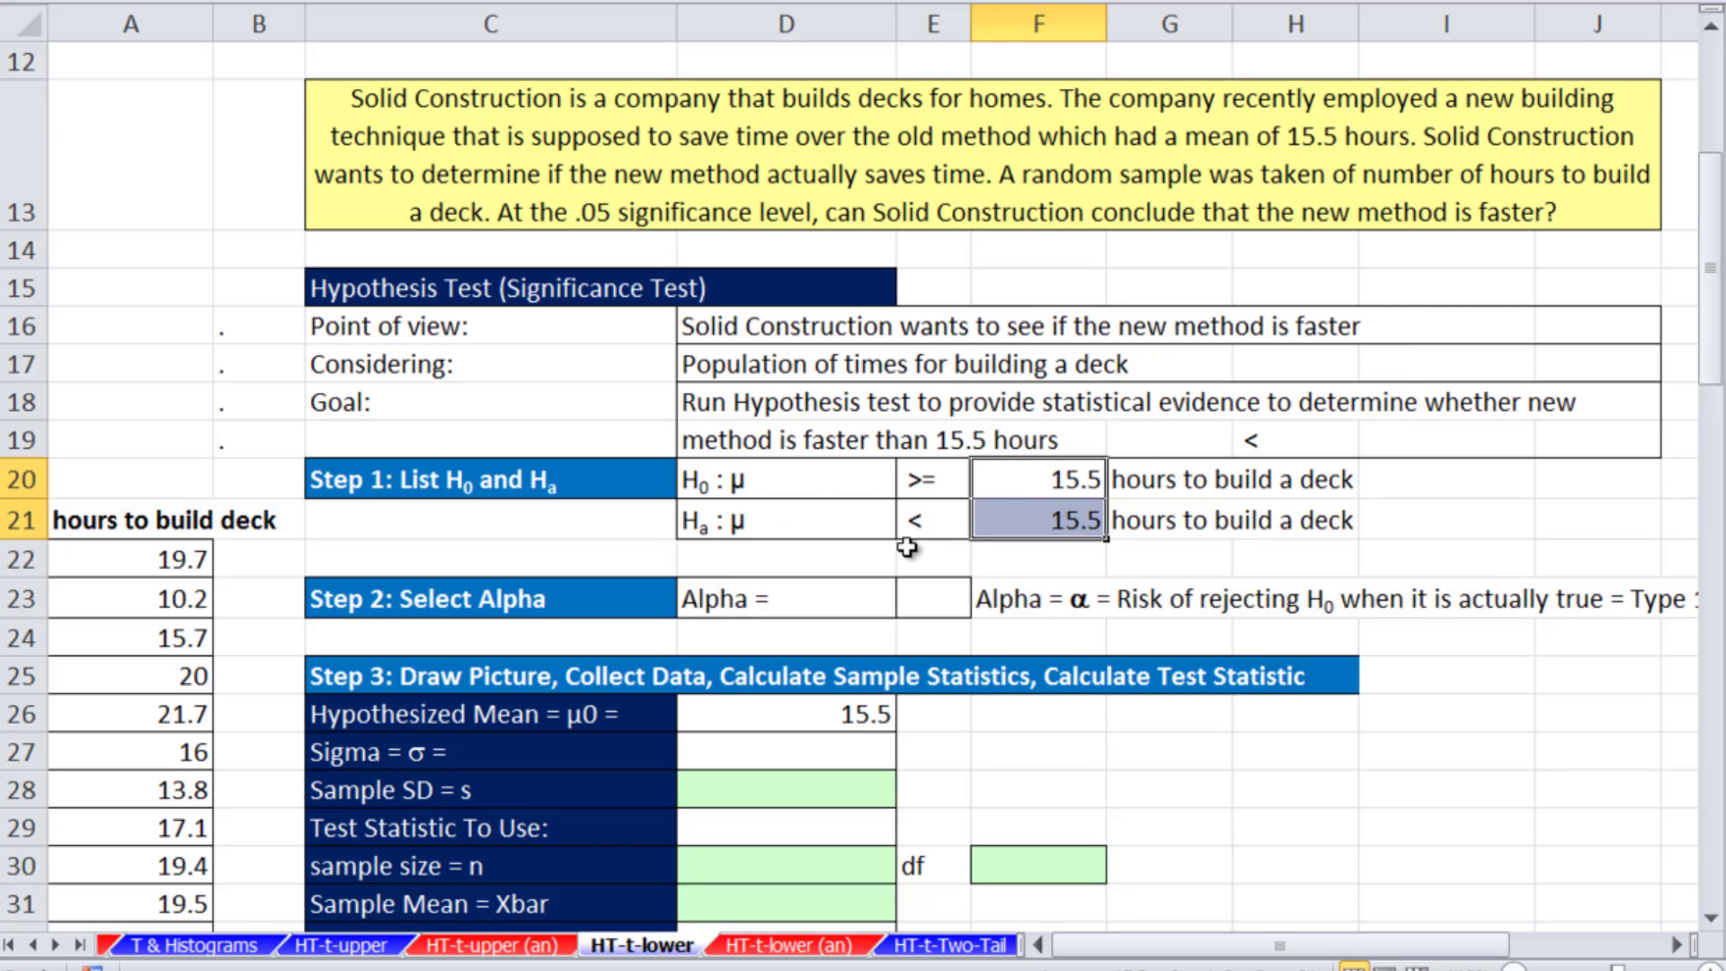
click(1307, 818)
Set alpha in E23 to .05
click(935, 604)
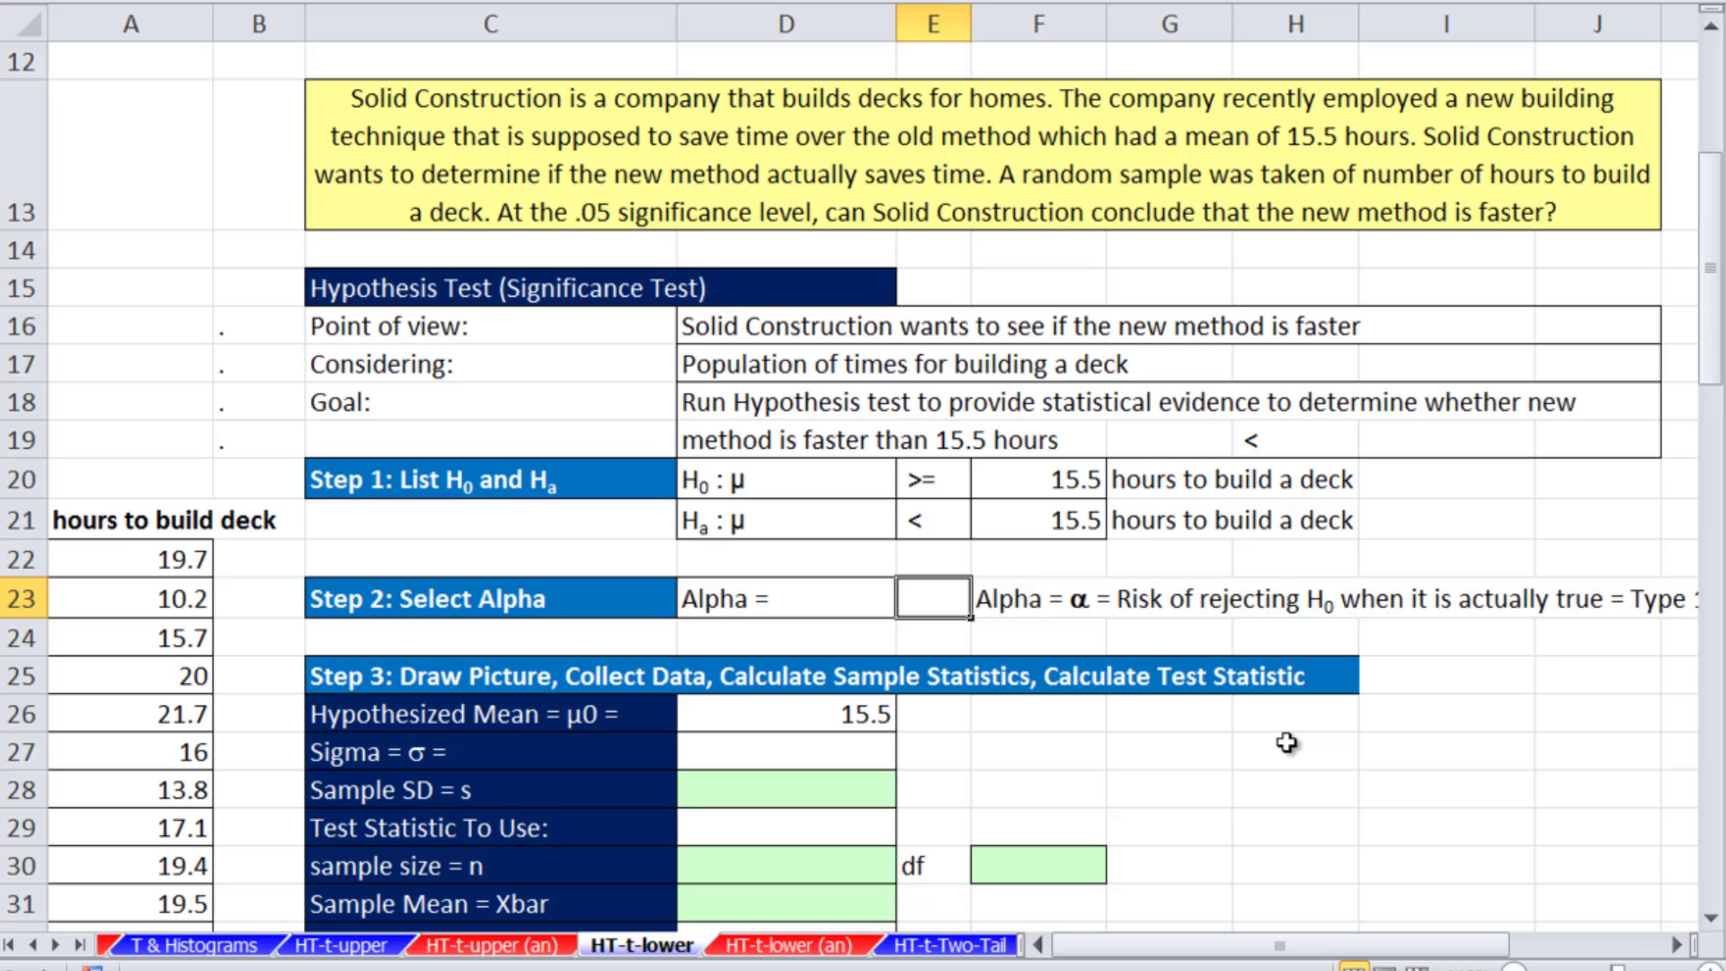
text(.)
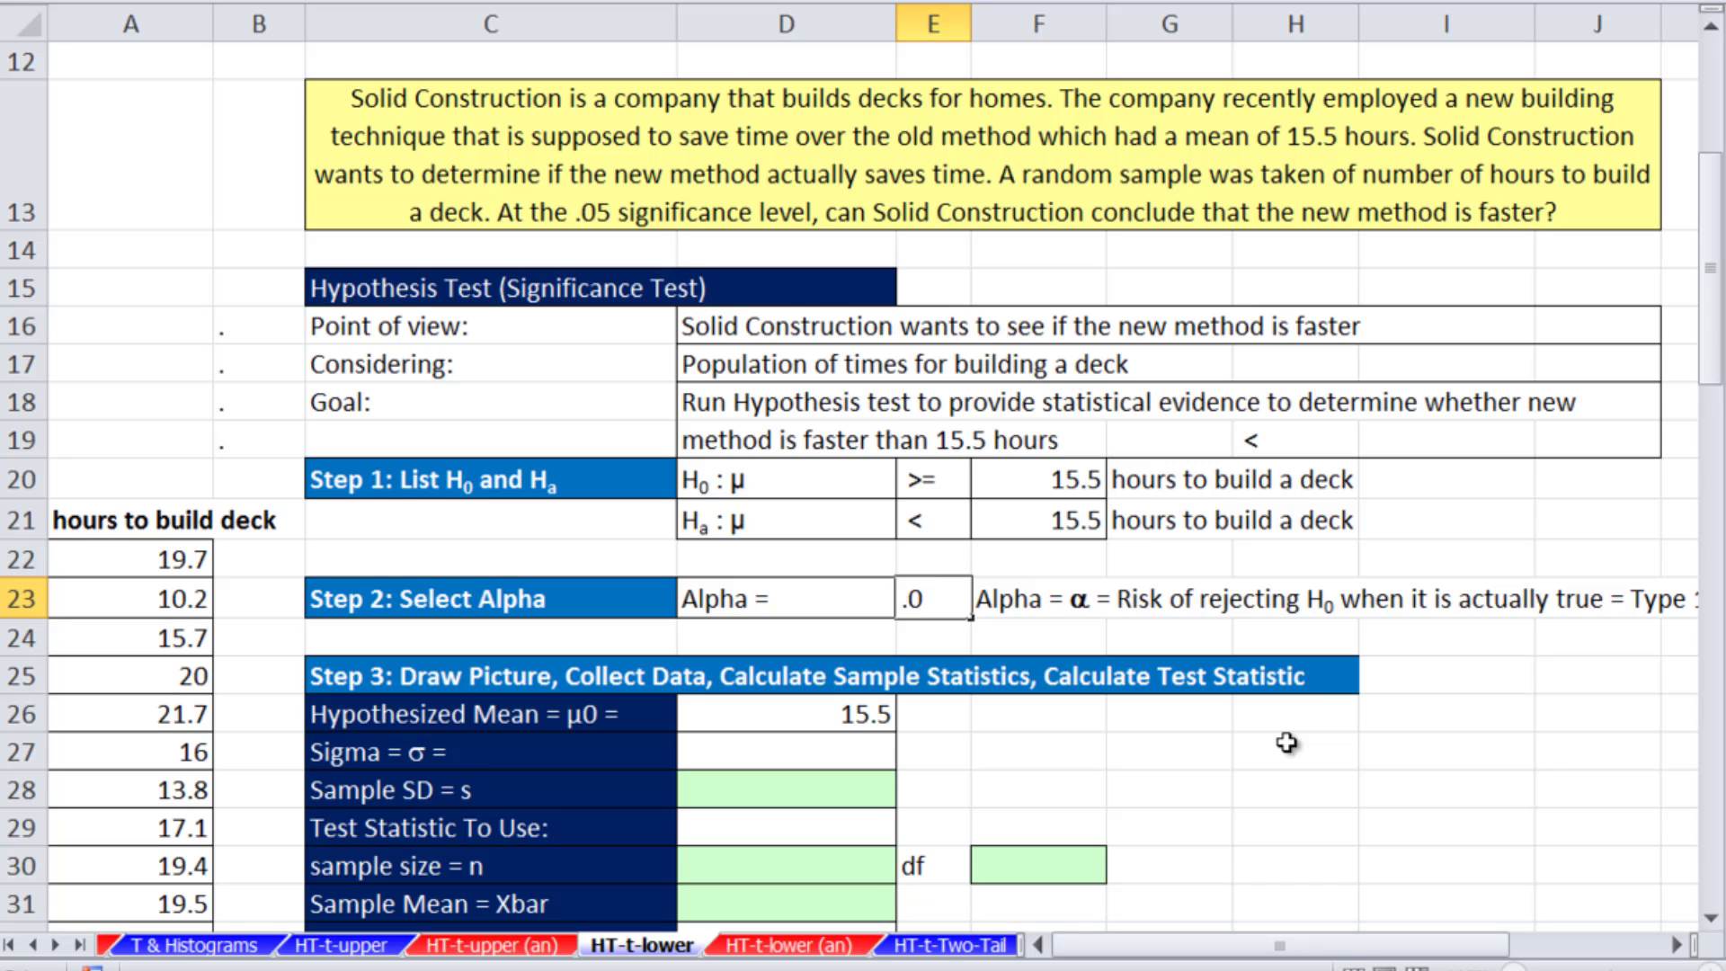
text(05)
key(Return)
Enter NA for sigma in D27 and t as the test statistic to use in D29
click(1711, 917)
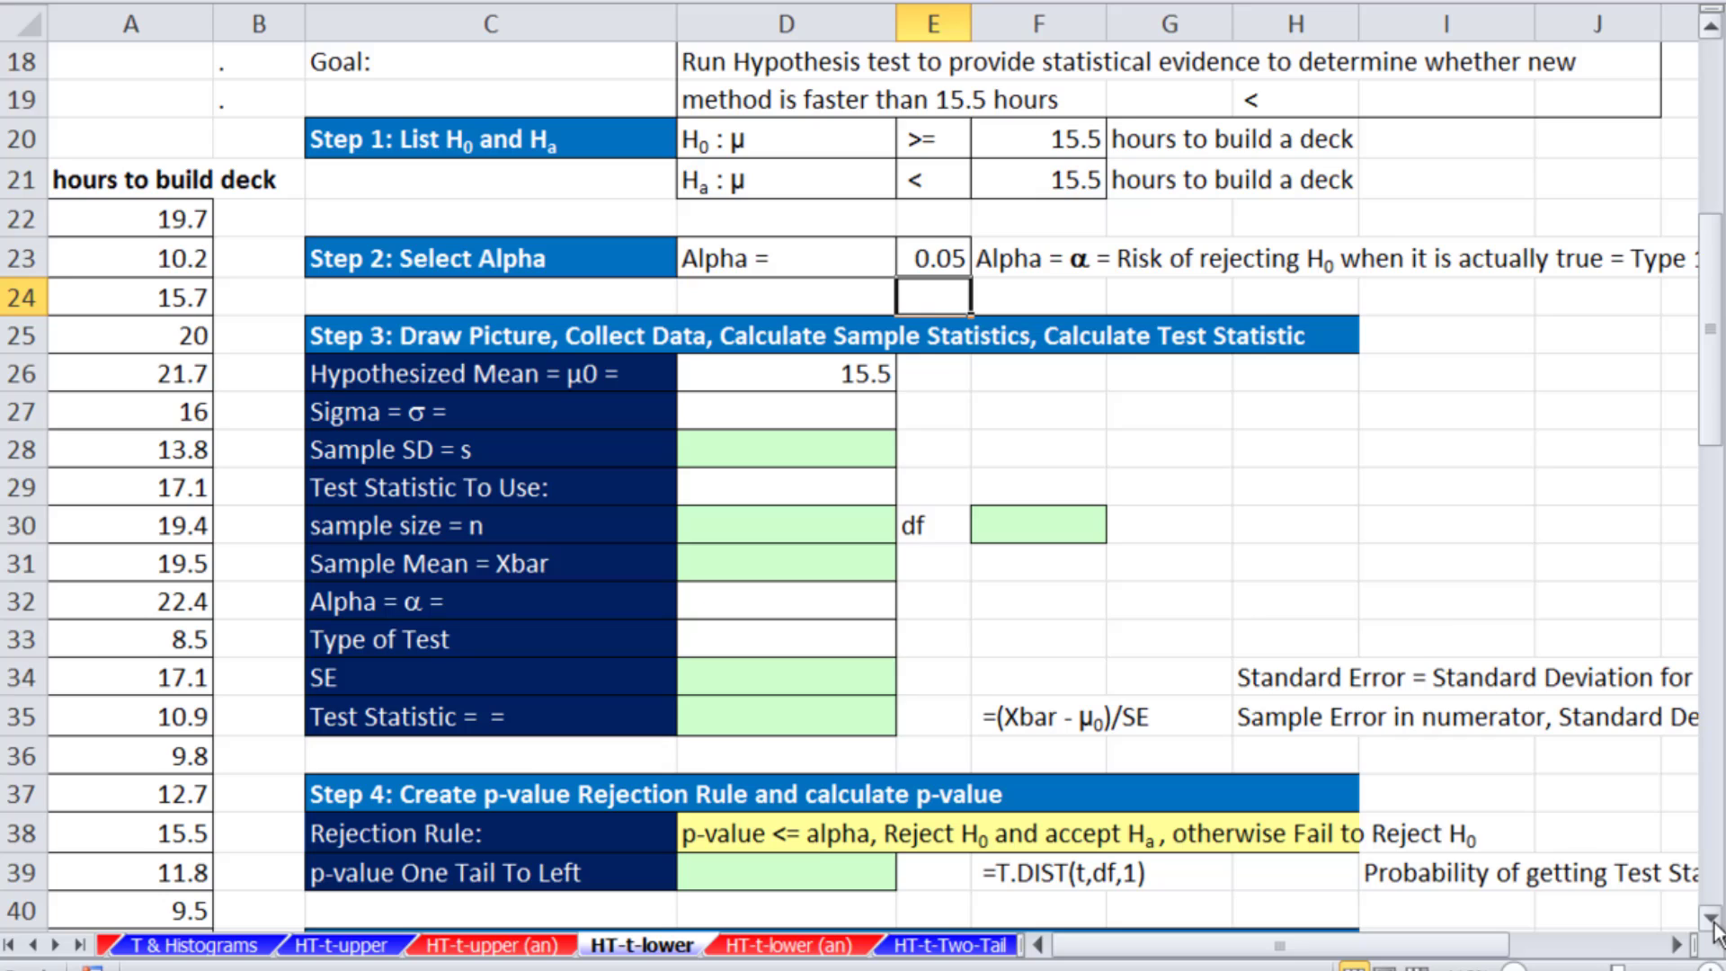
click(1711, 917)
click(1711, 917)
click(785, 335)
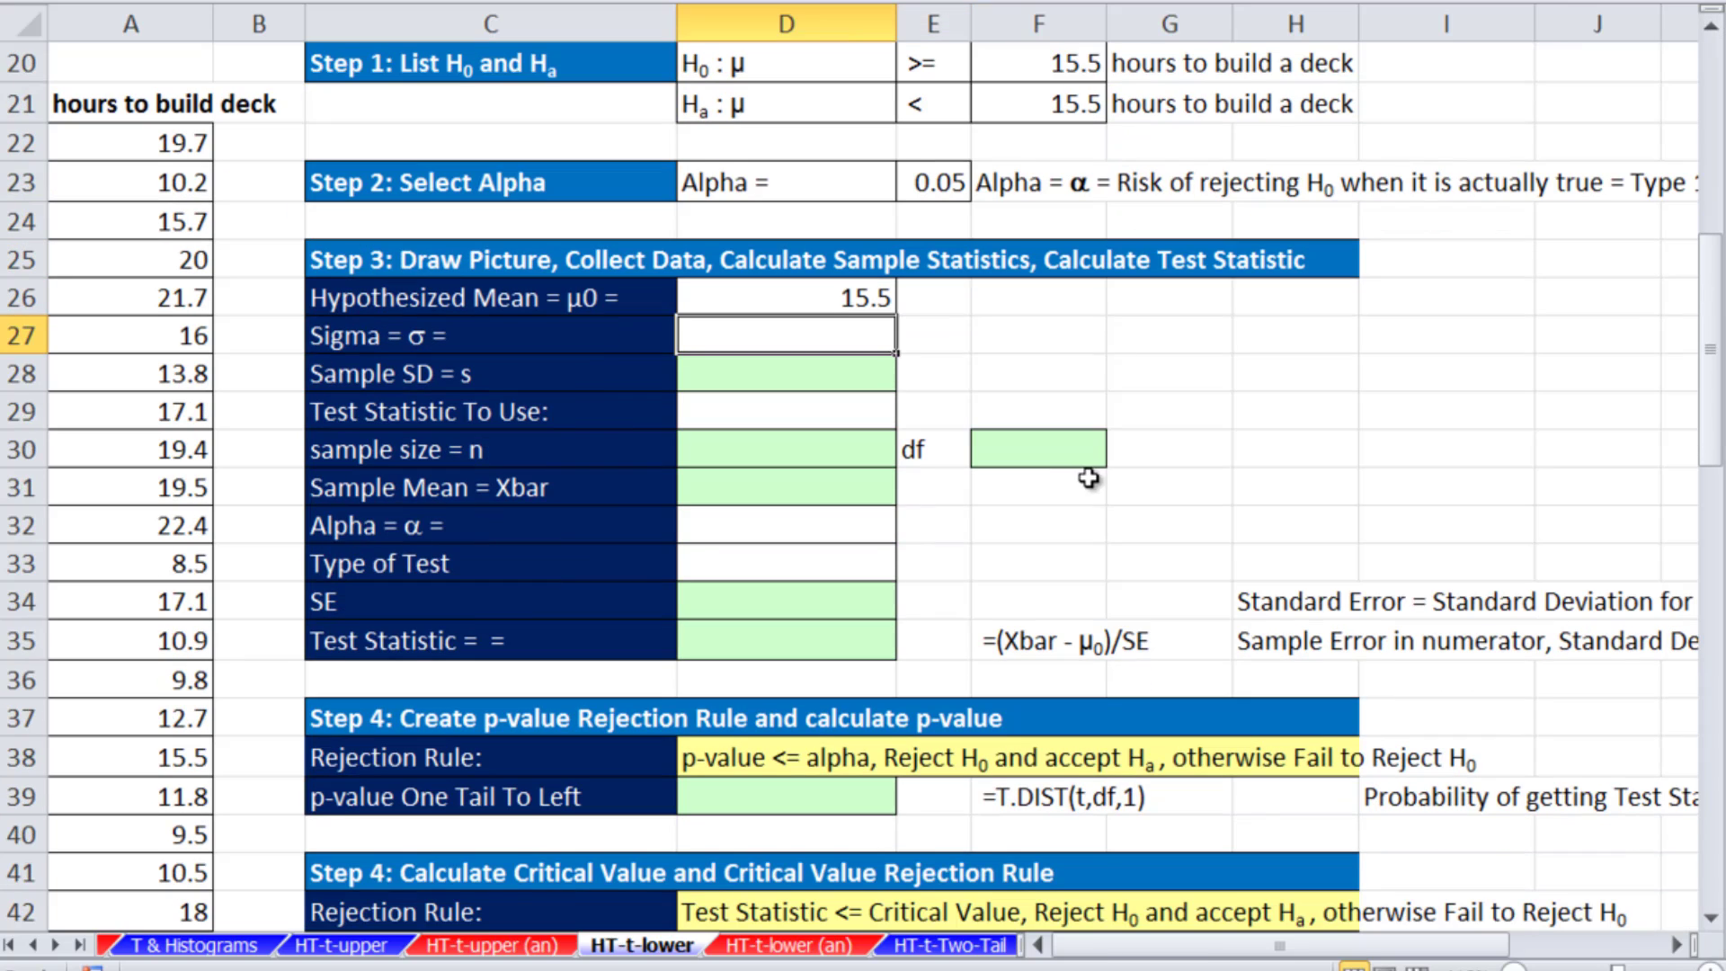
text(N)
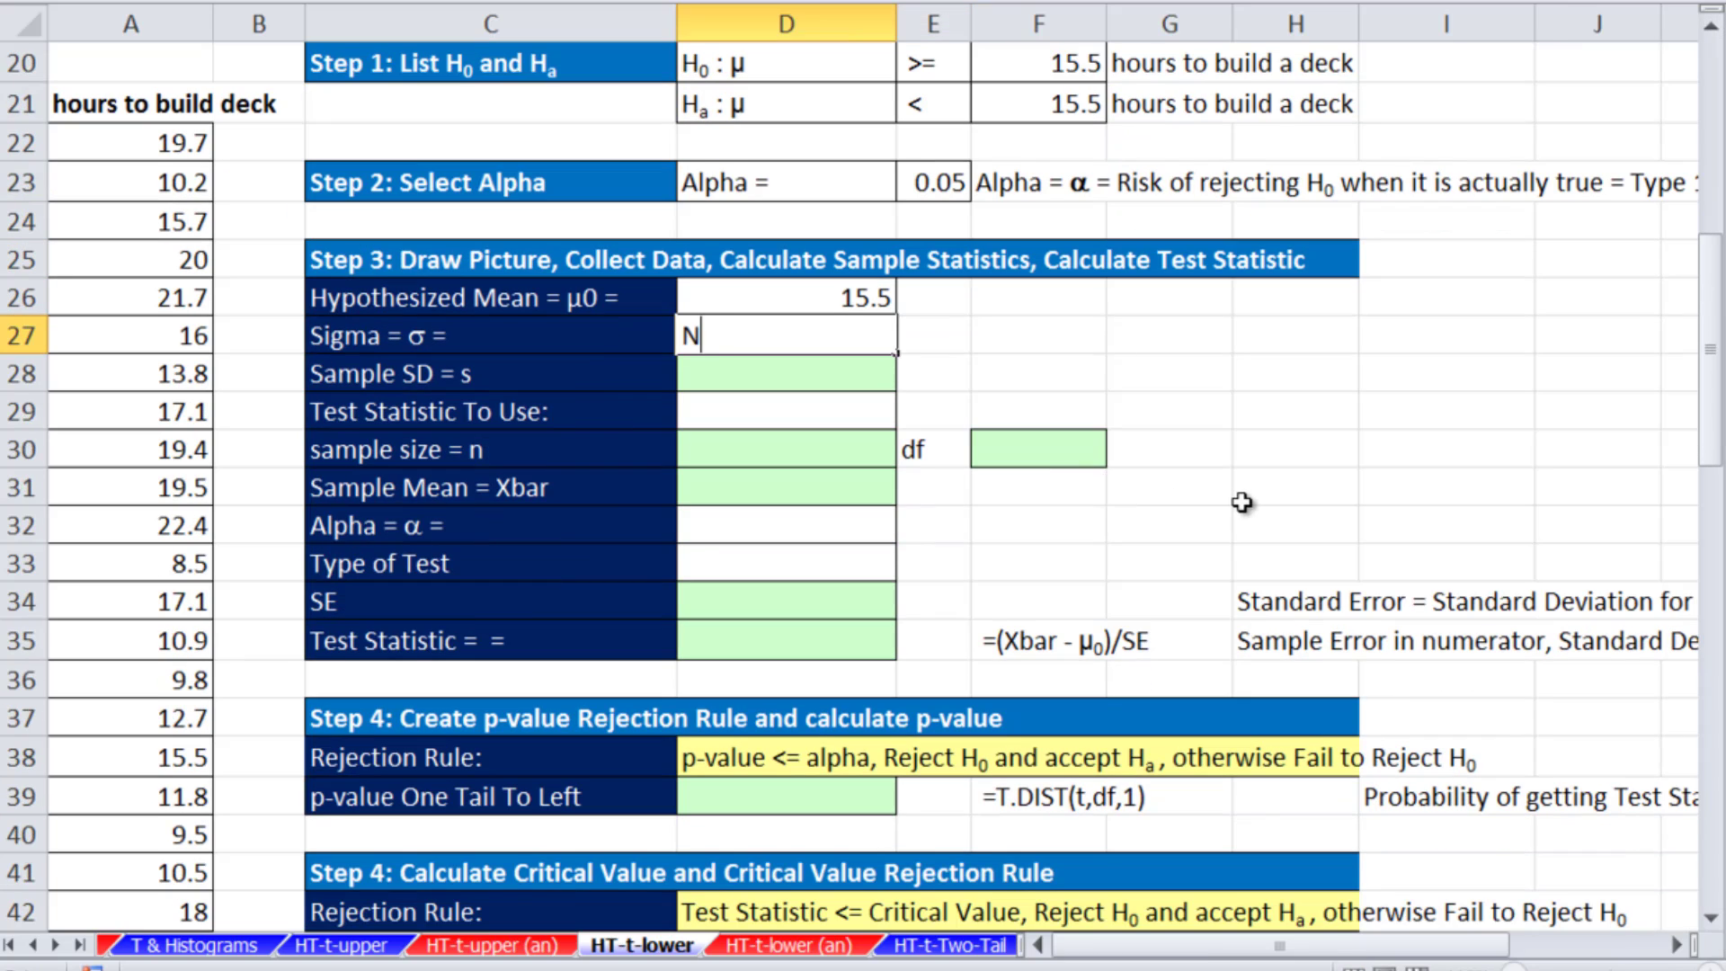
key(Return)
key(Return)
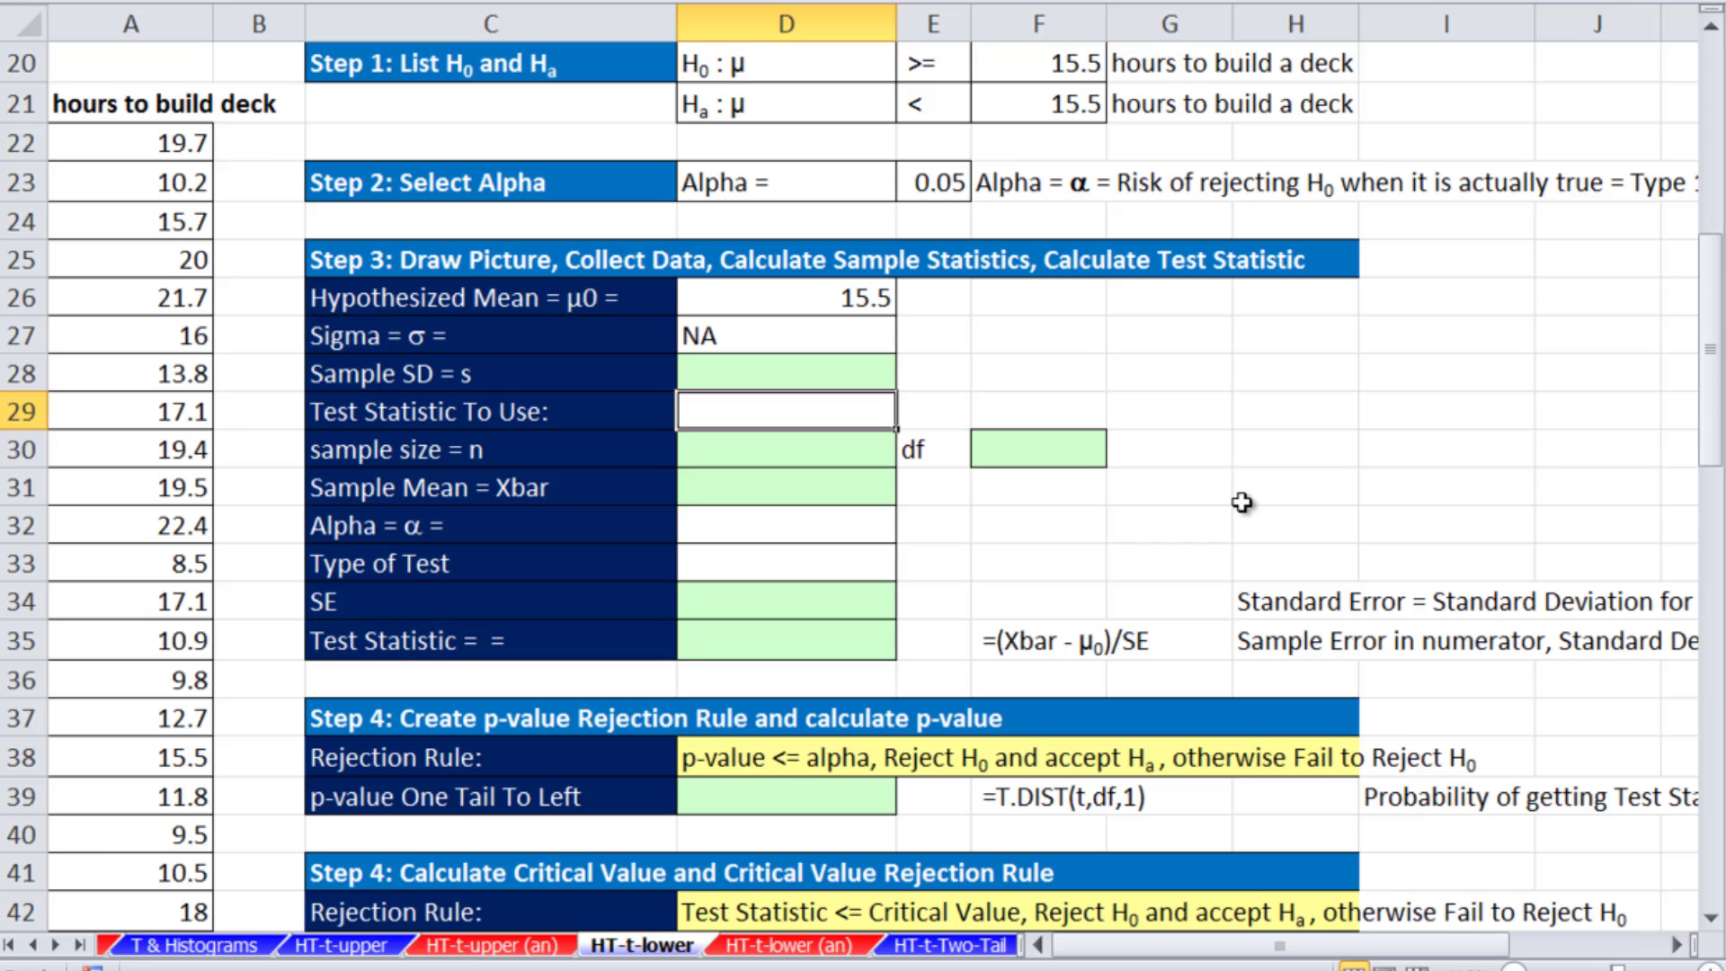
text(T)
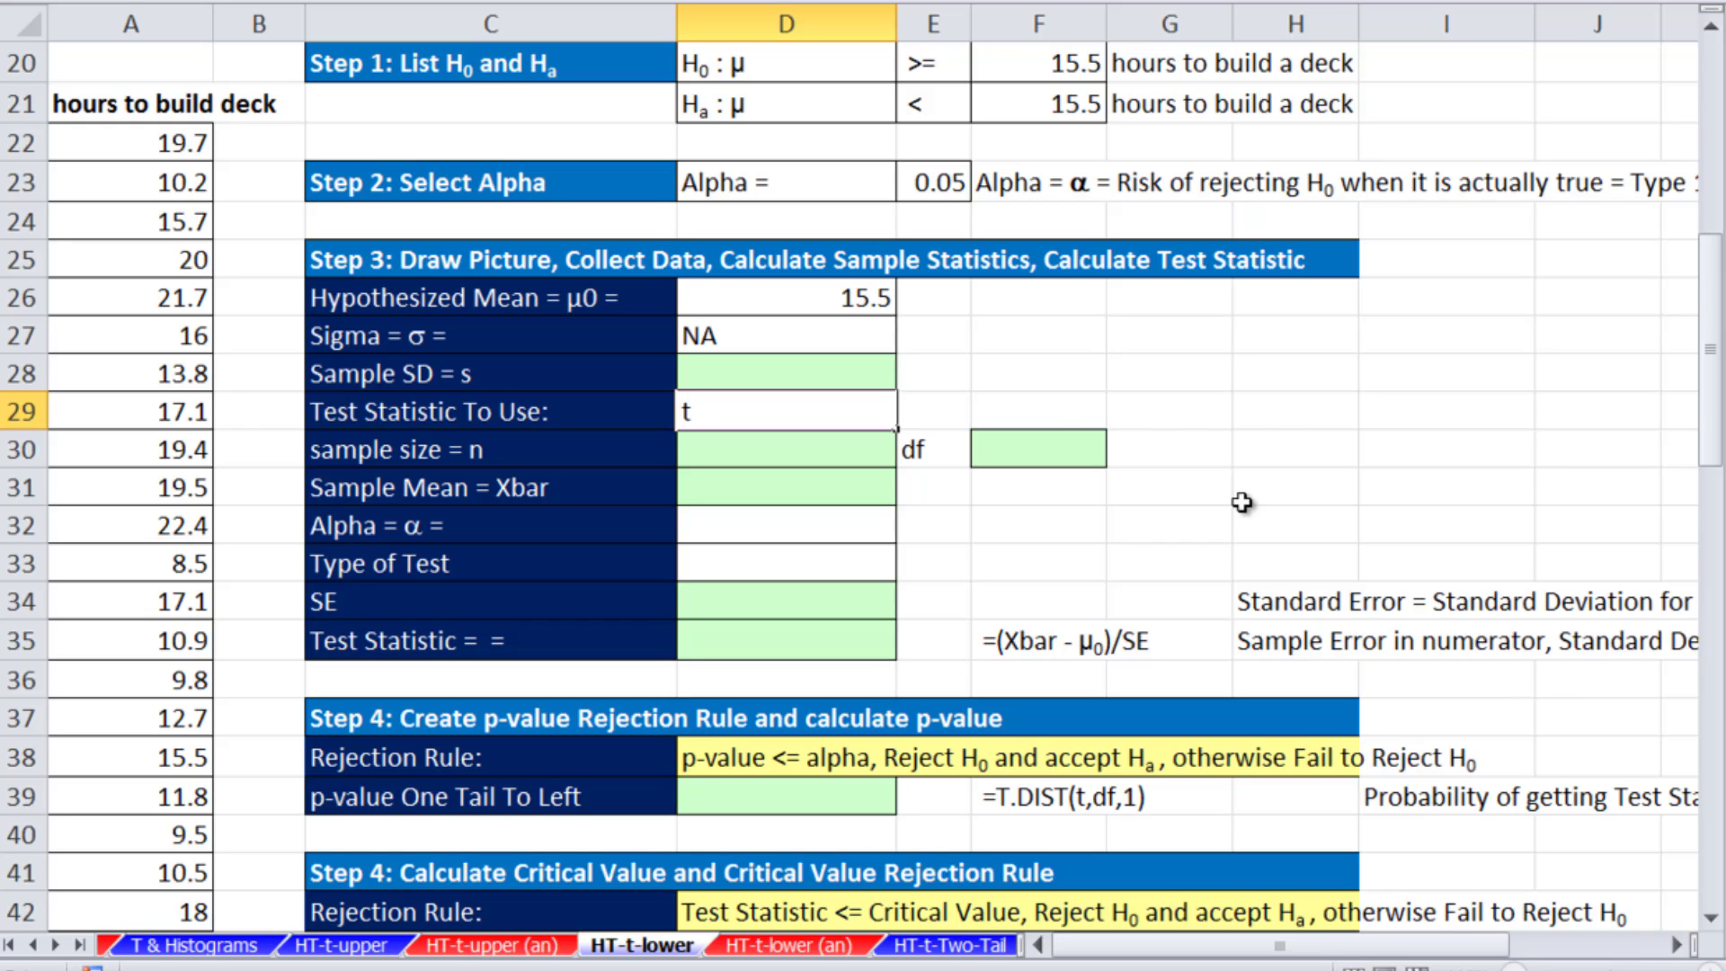
key(ctrl+Return)
Calculate the sample standard deviation in D28 with STDEV.S over the hours data starting at A22
click(854, 373)
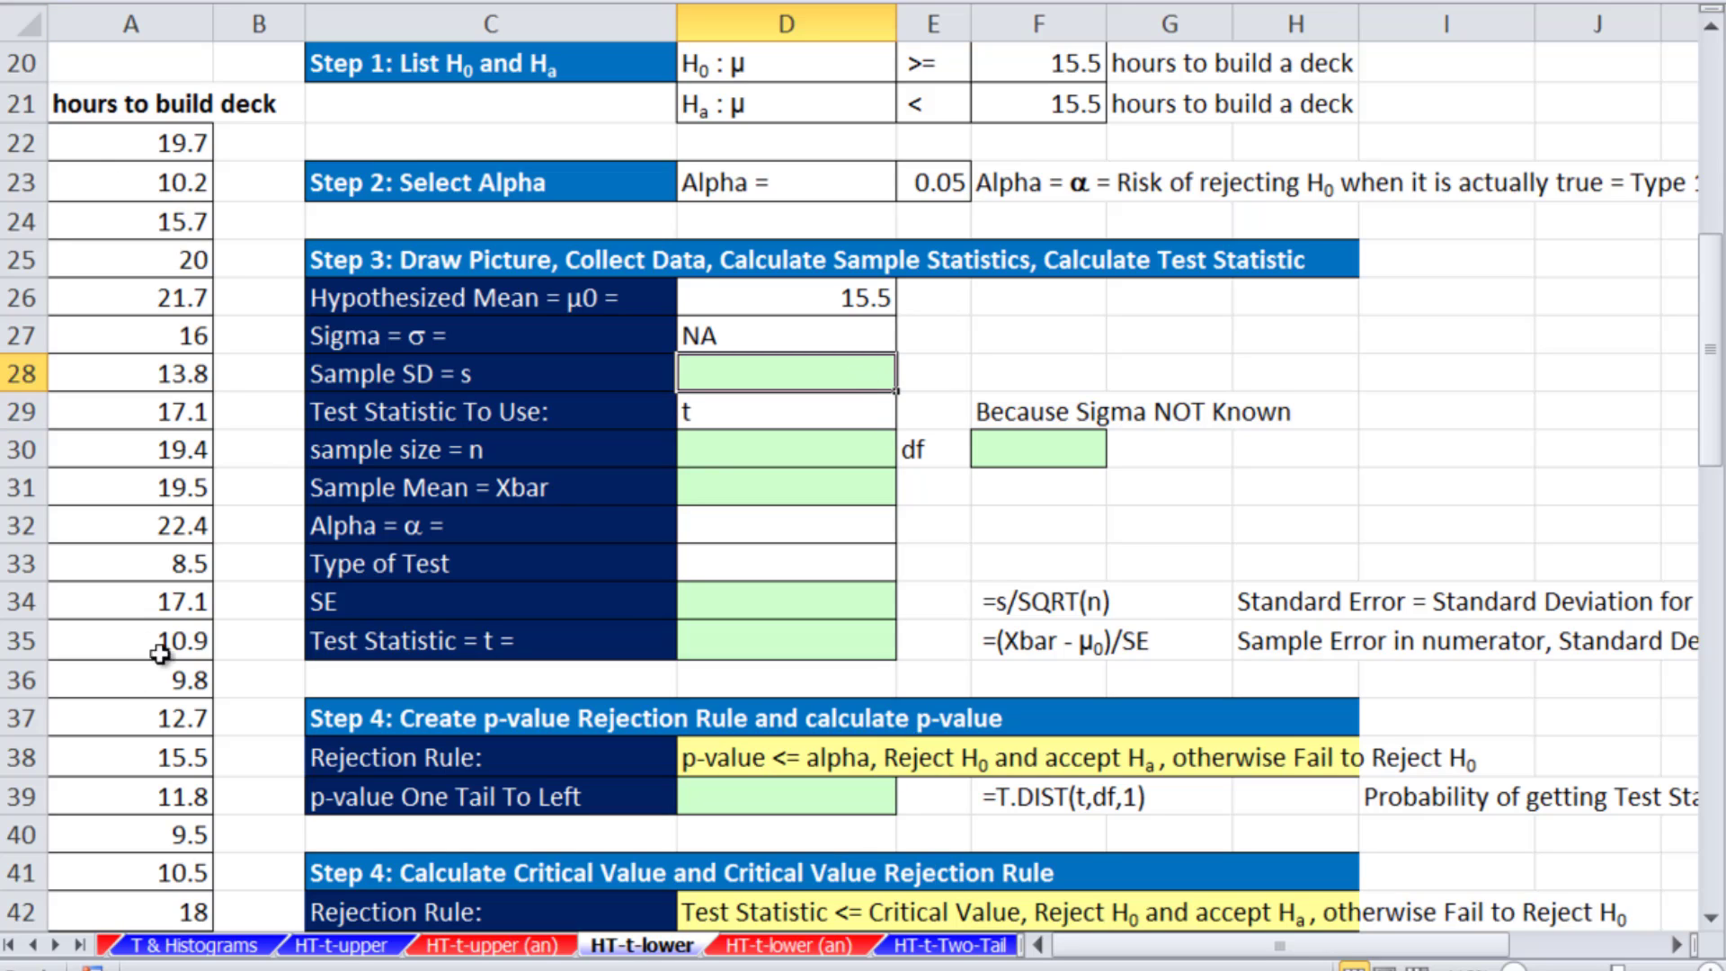
text(=s)
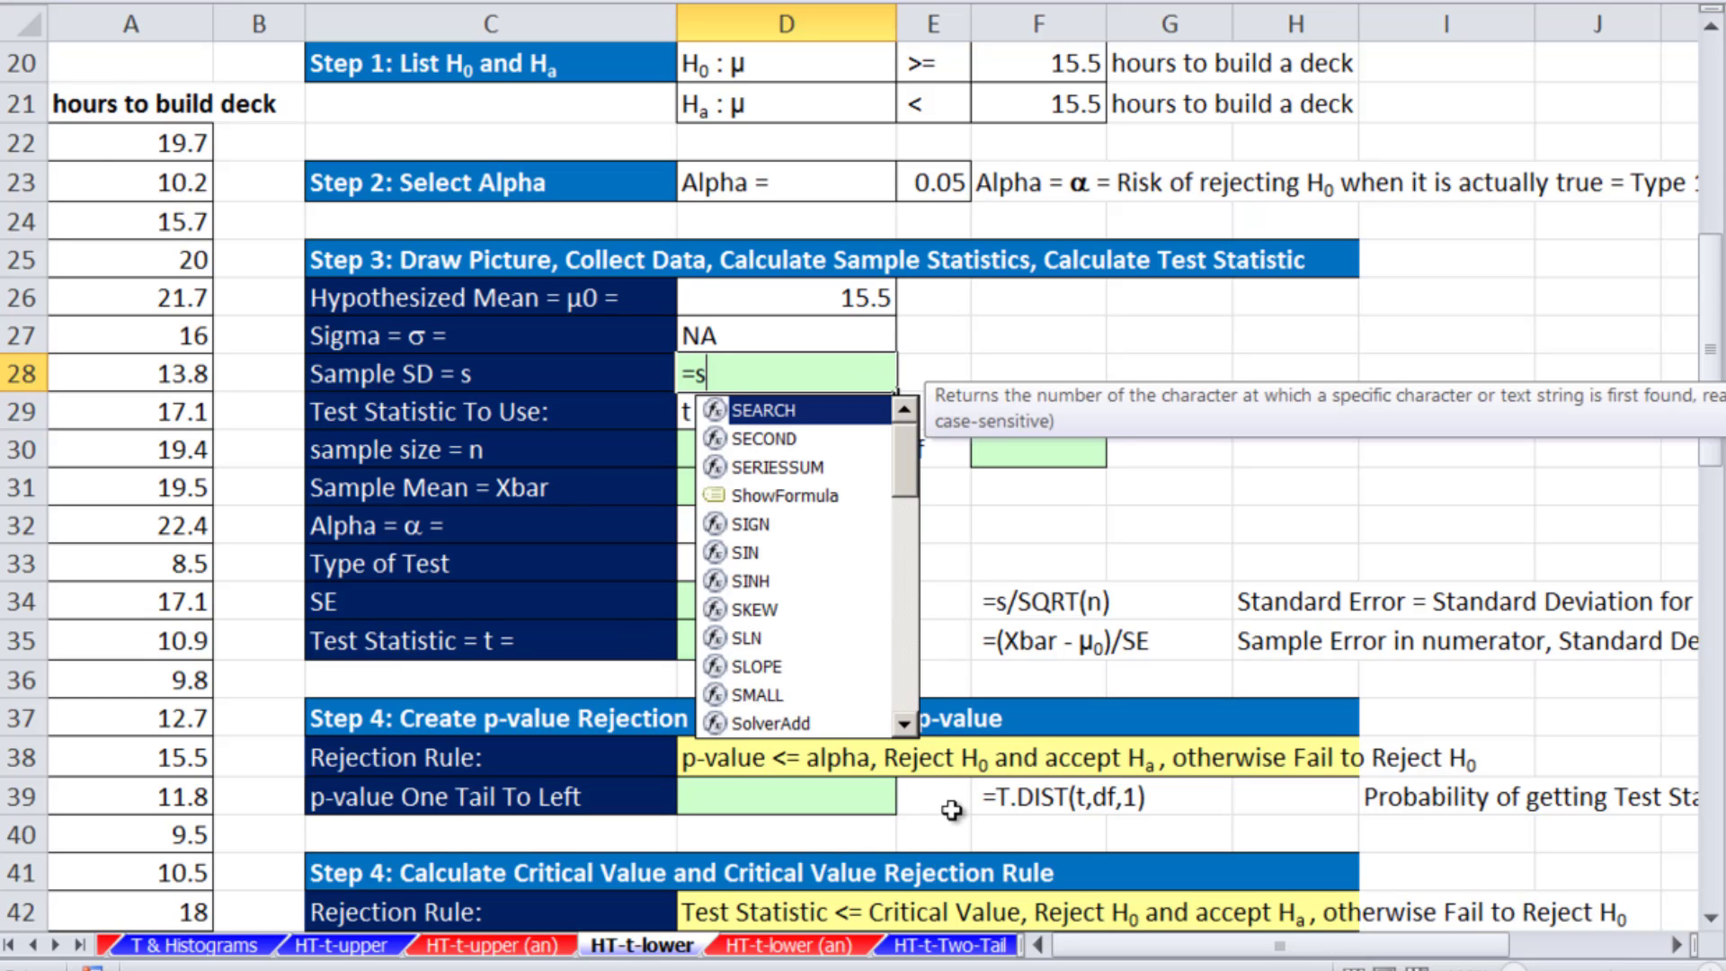
text(tde)
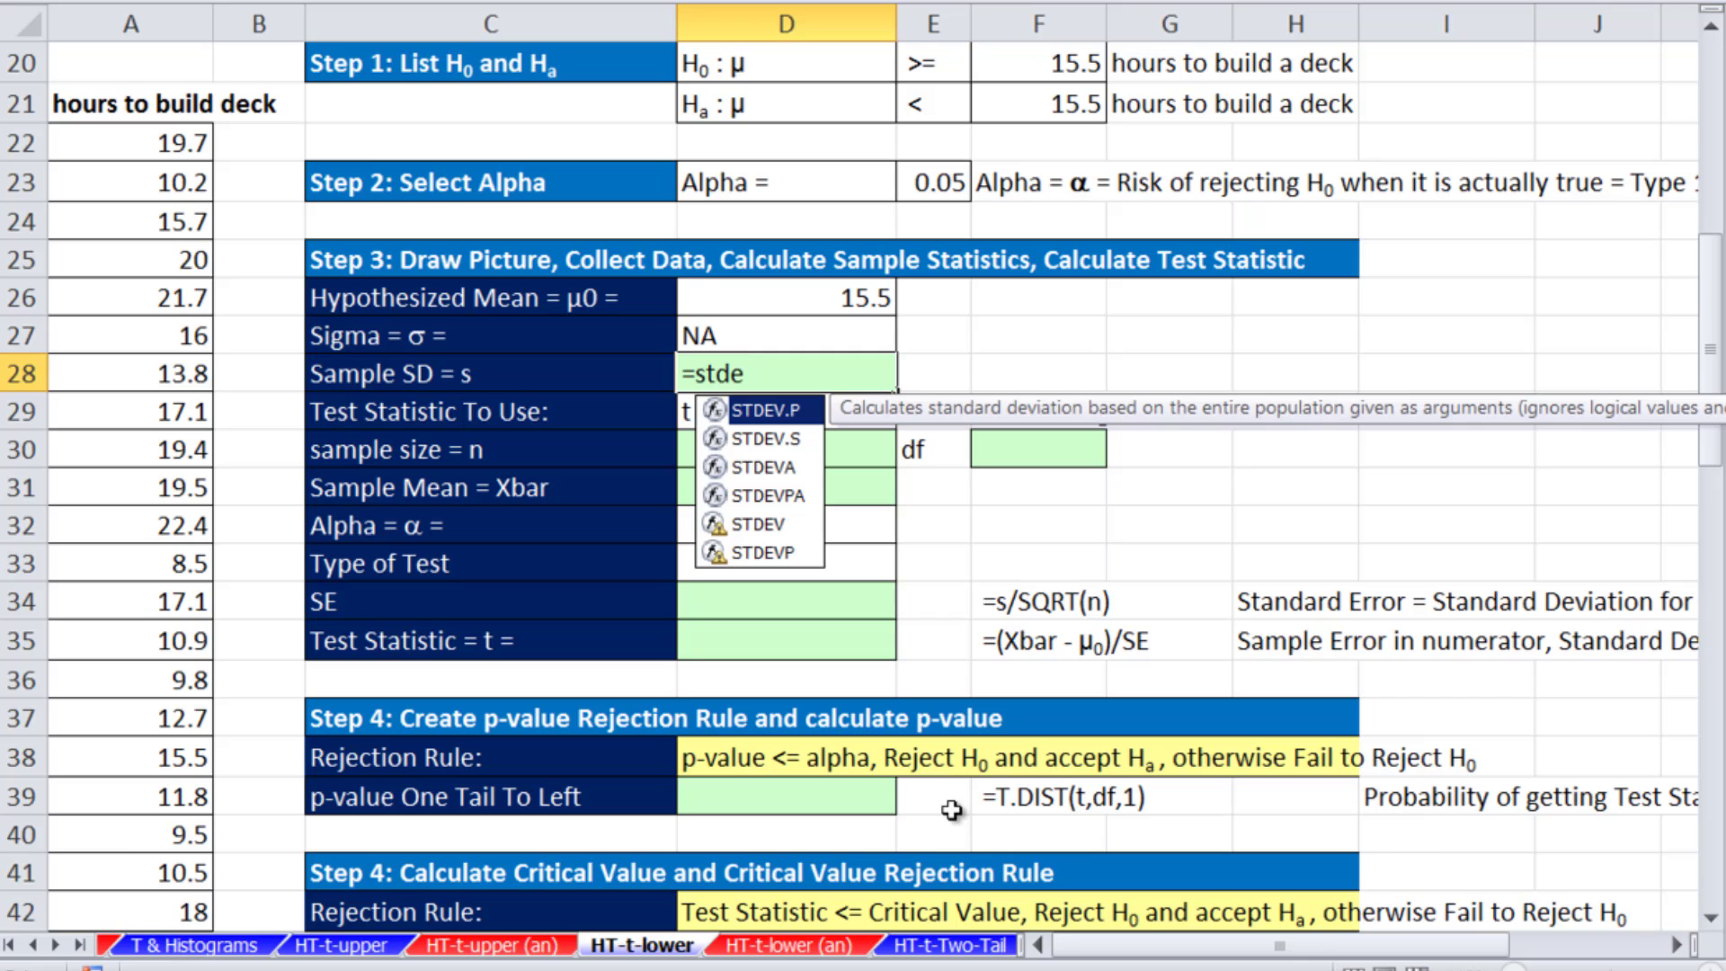
key(Down)
key(Tab)
click(166, 142)
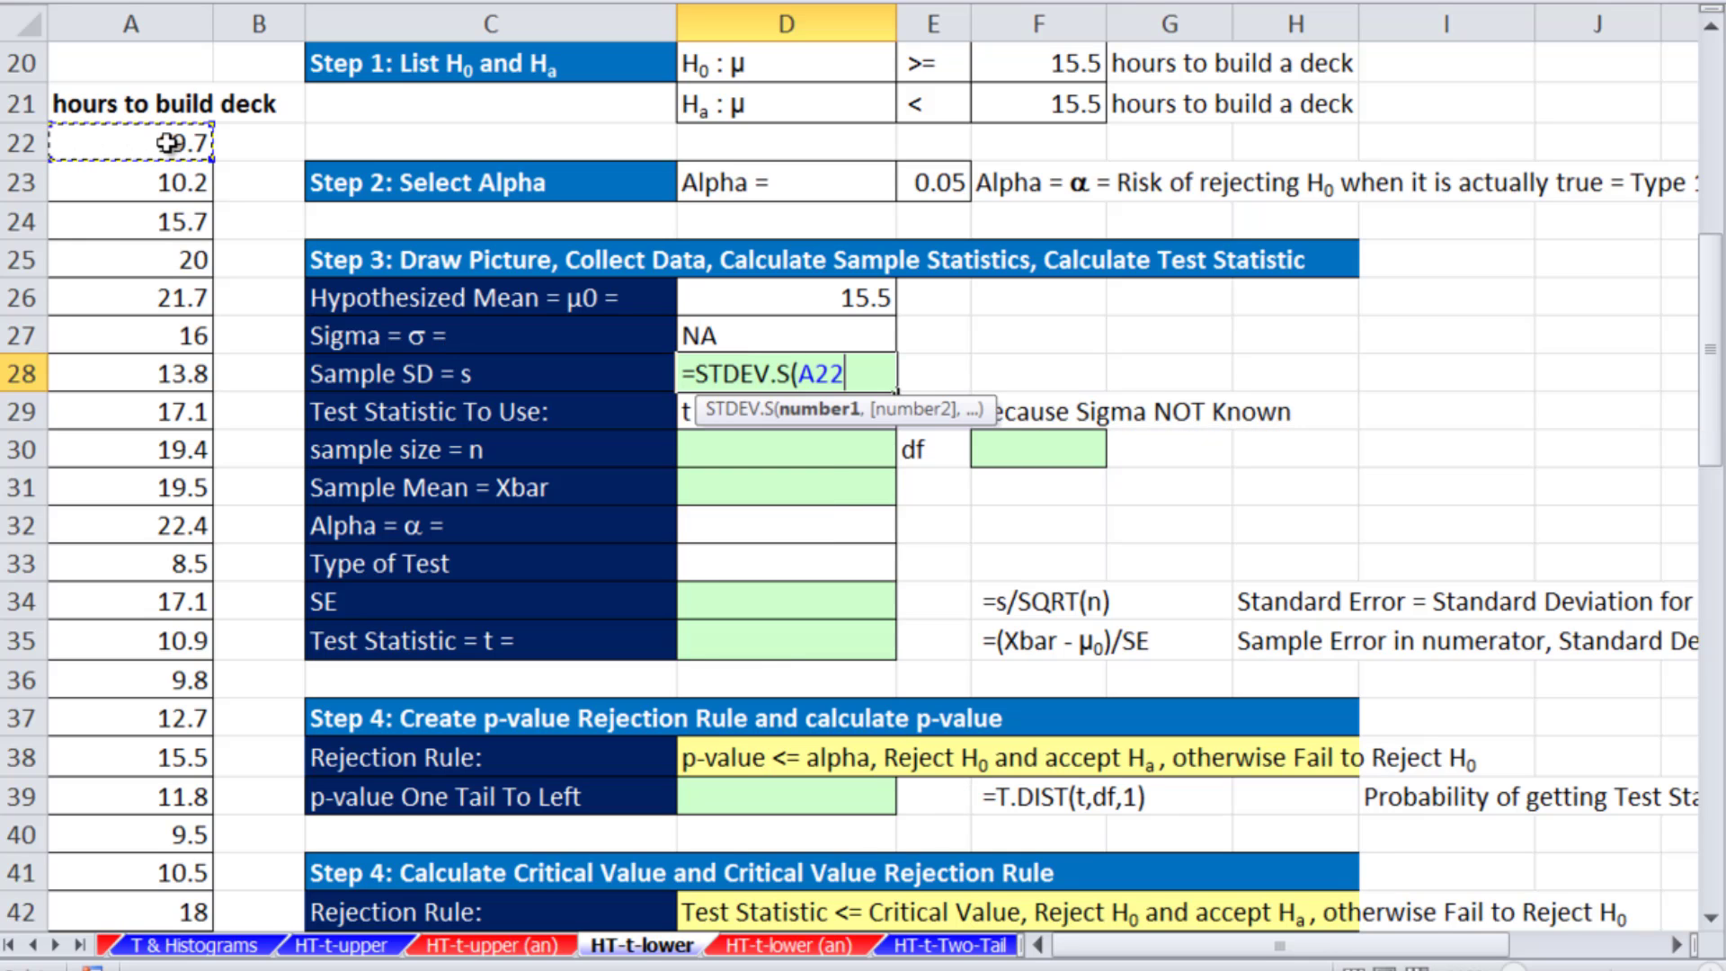
key(ctrl+shift+Down)
key(Return)
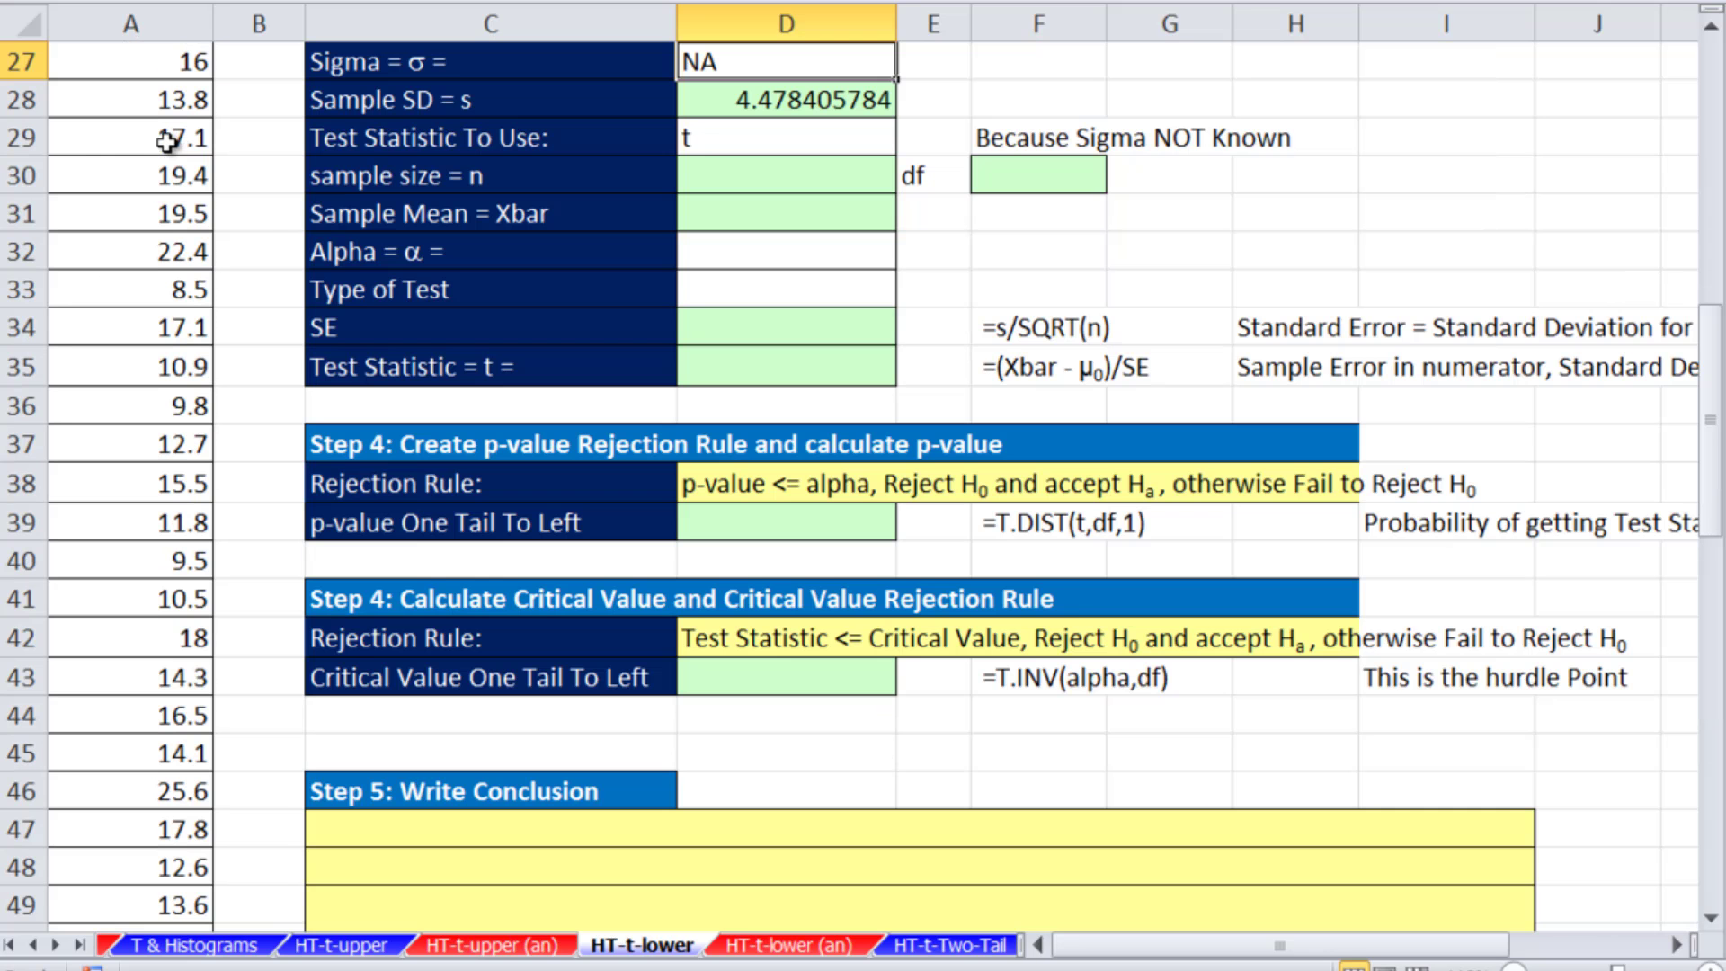
scroll(584, 287, up, 2)
click(804, 351)
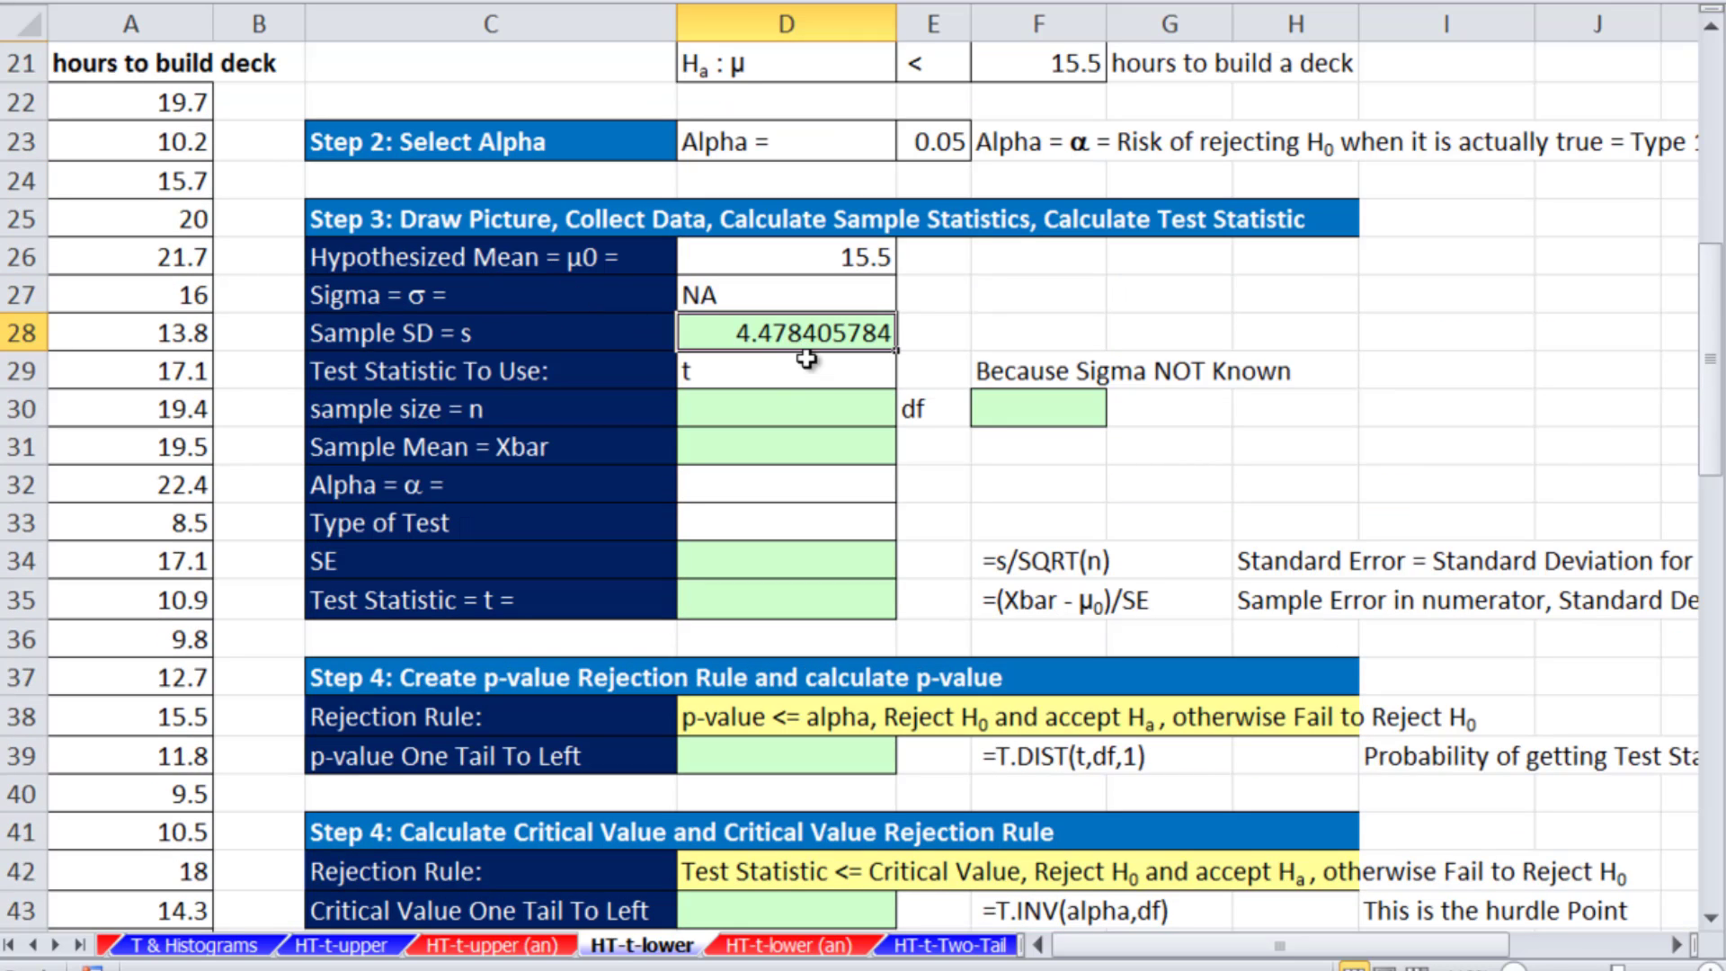
Calculate the sample size in D30 with COUNT over the hours data A22:A71
click(809, 407)
text(=)
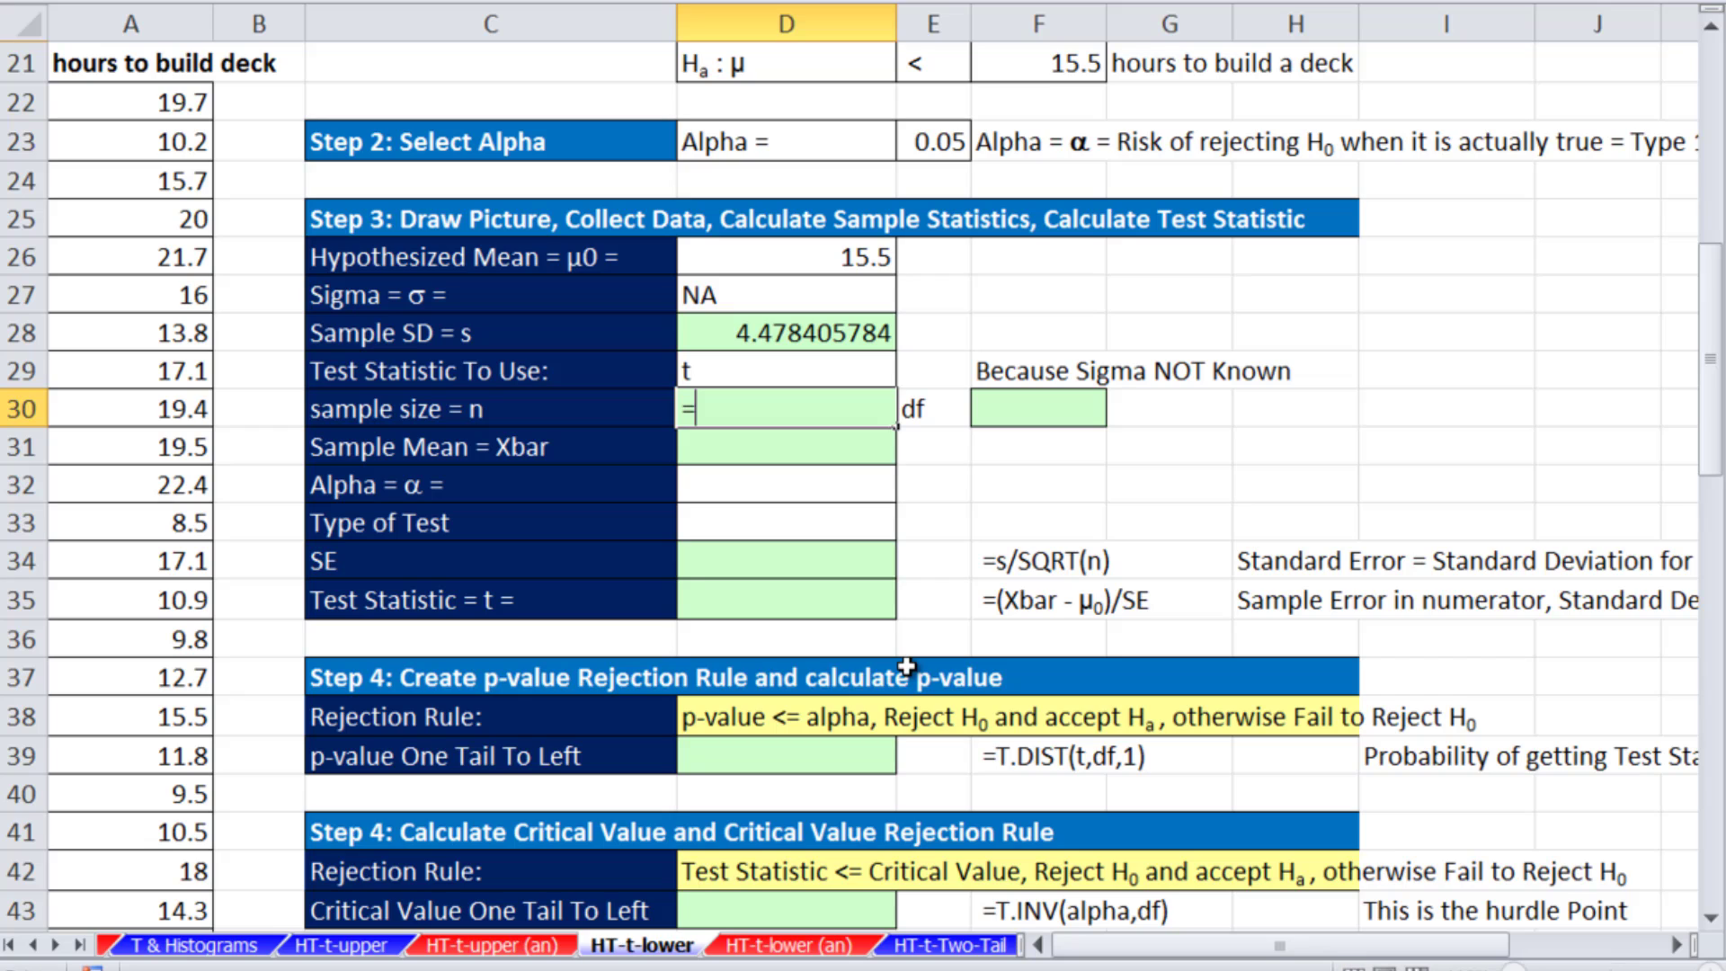
text(cou)
key(Tab)
click(172, 102)
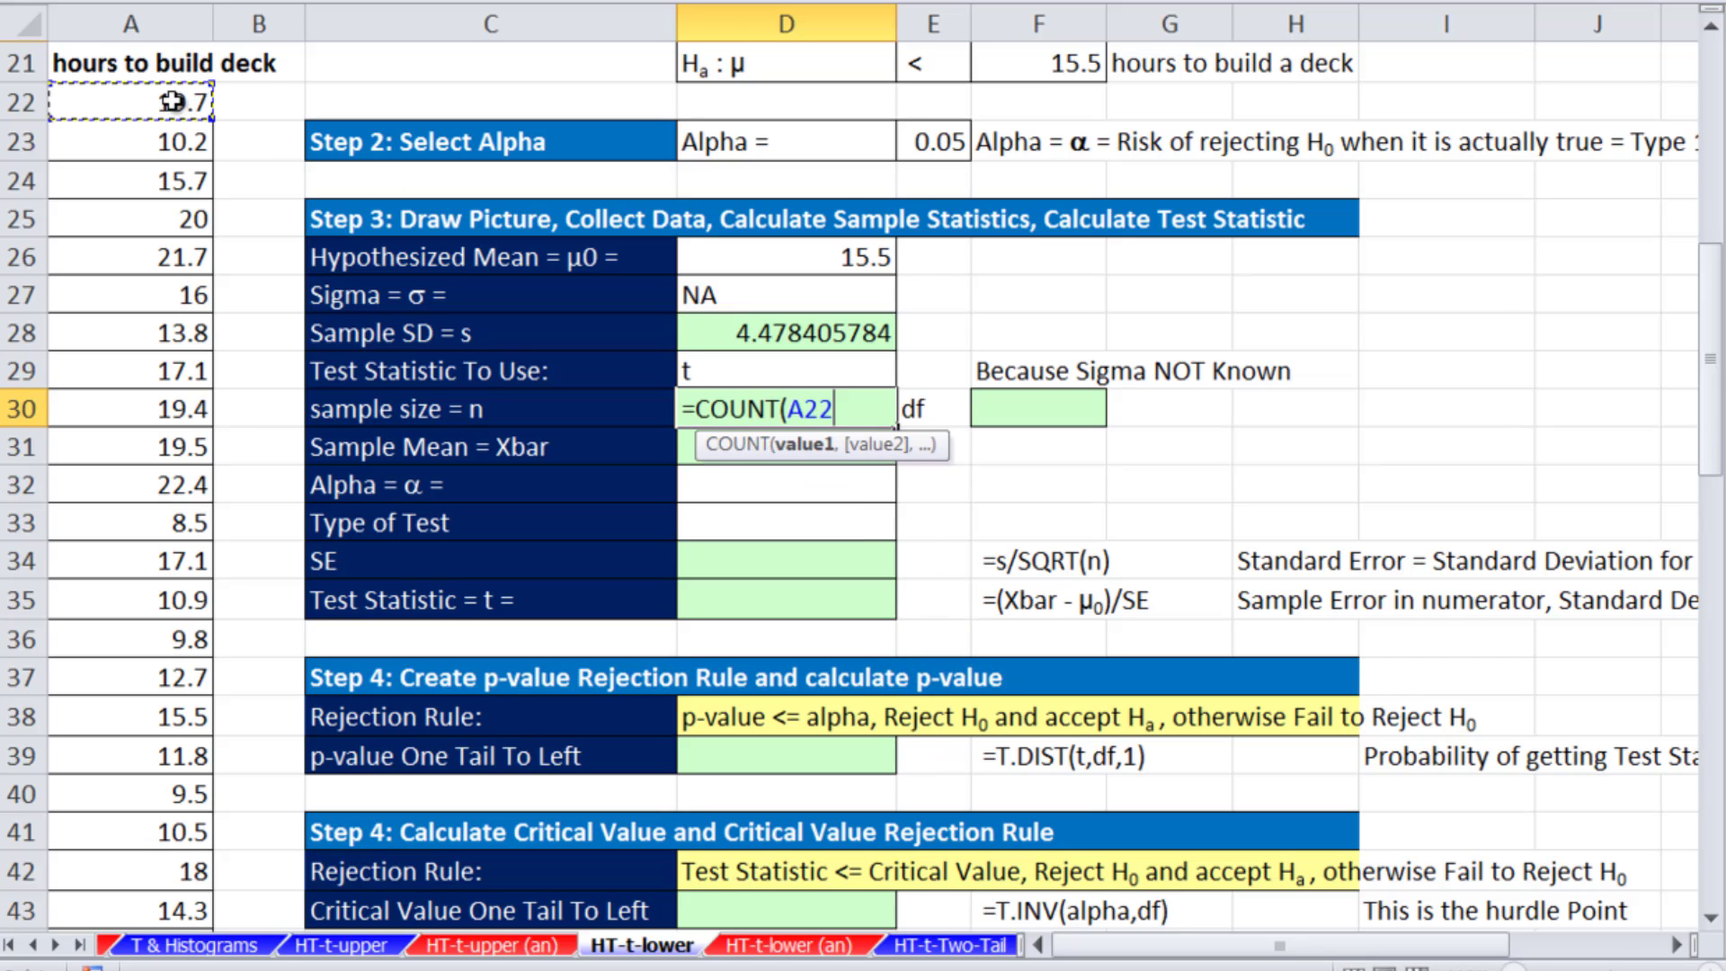
key(ctrl+shift+Down)
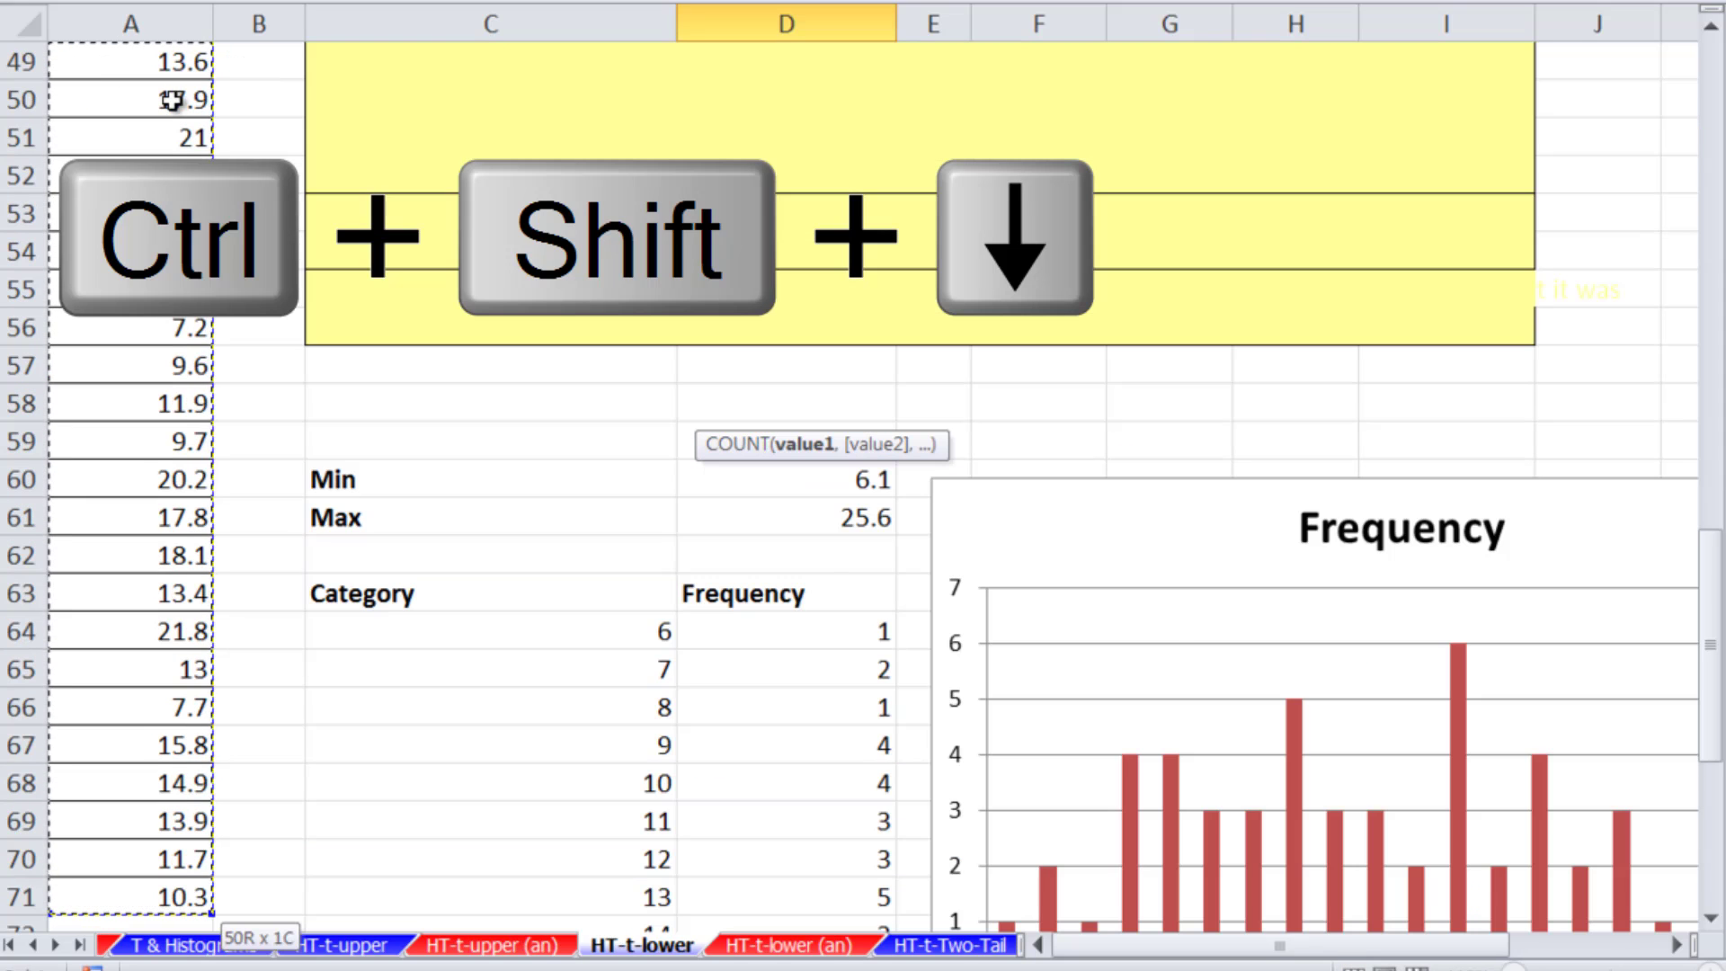
key(shift+Return)
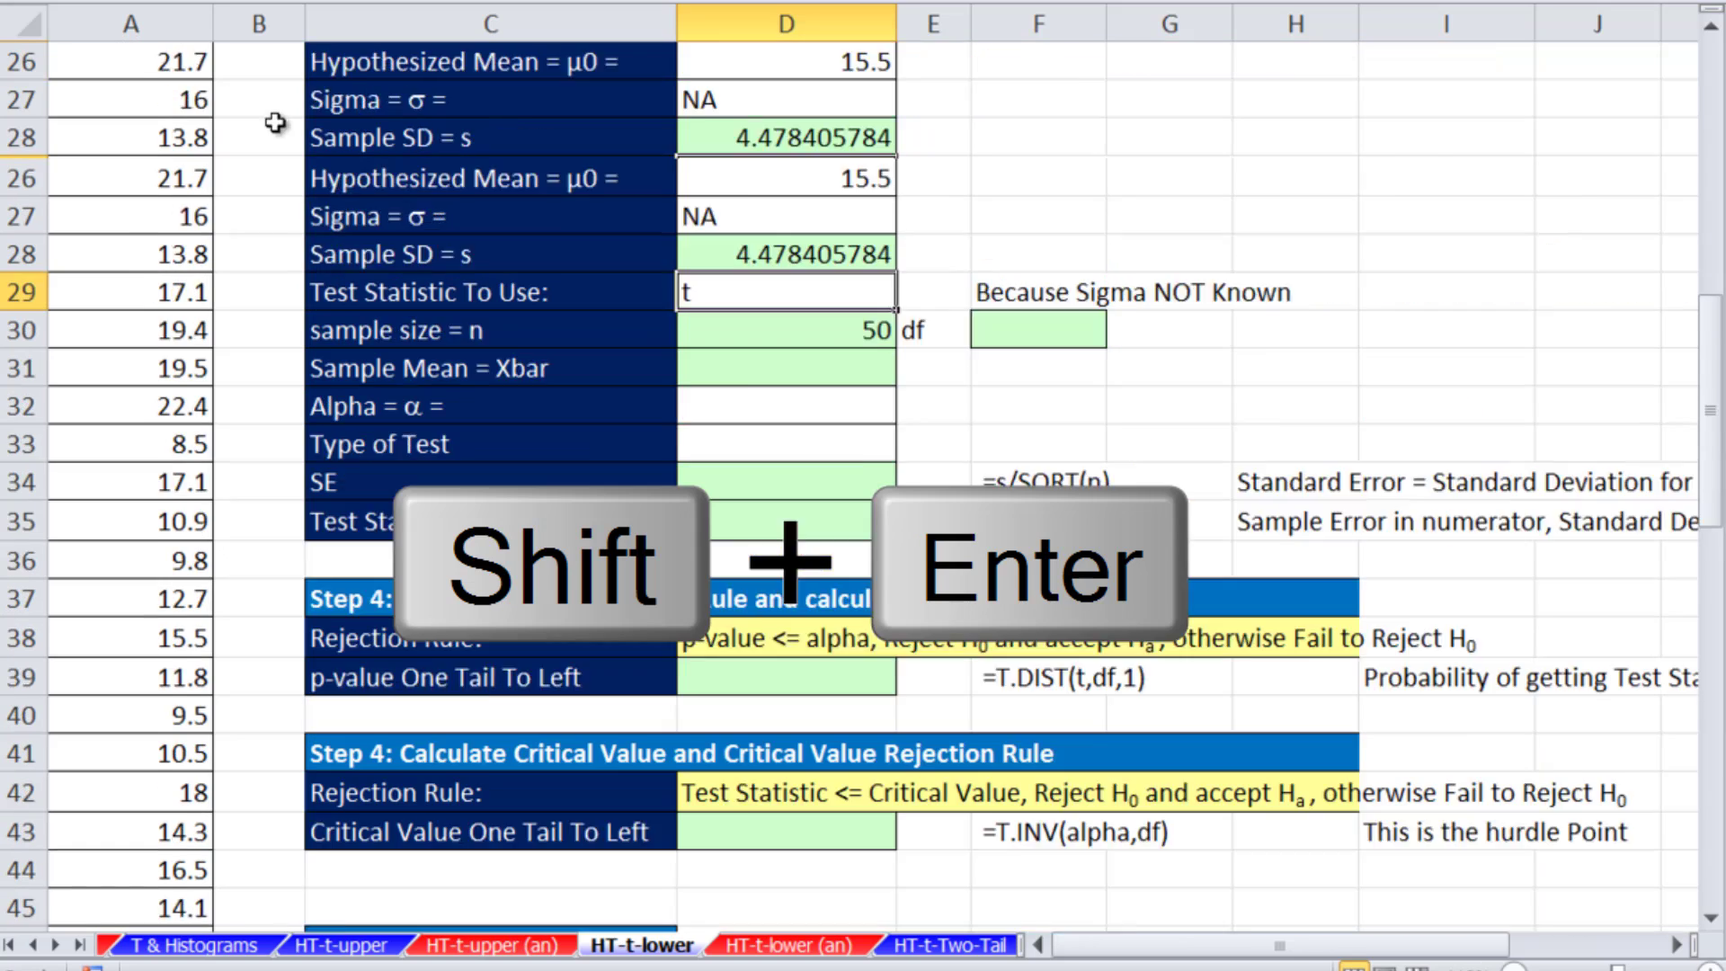
Calculate the degrees of freedom in F30 with the formula =D30-1
click(1014, 452)
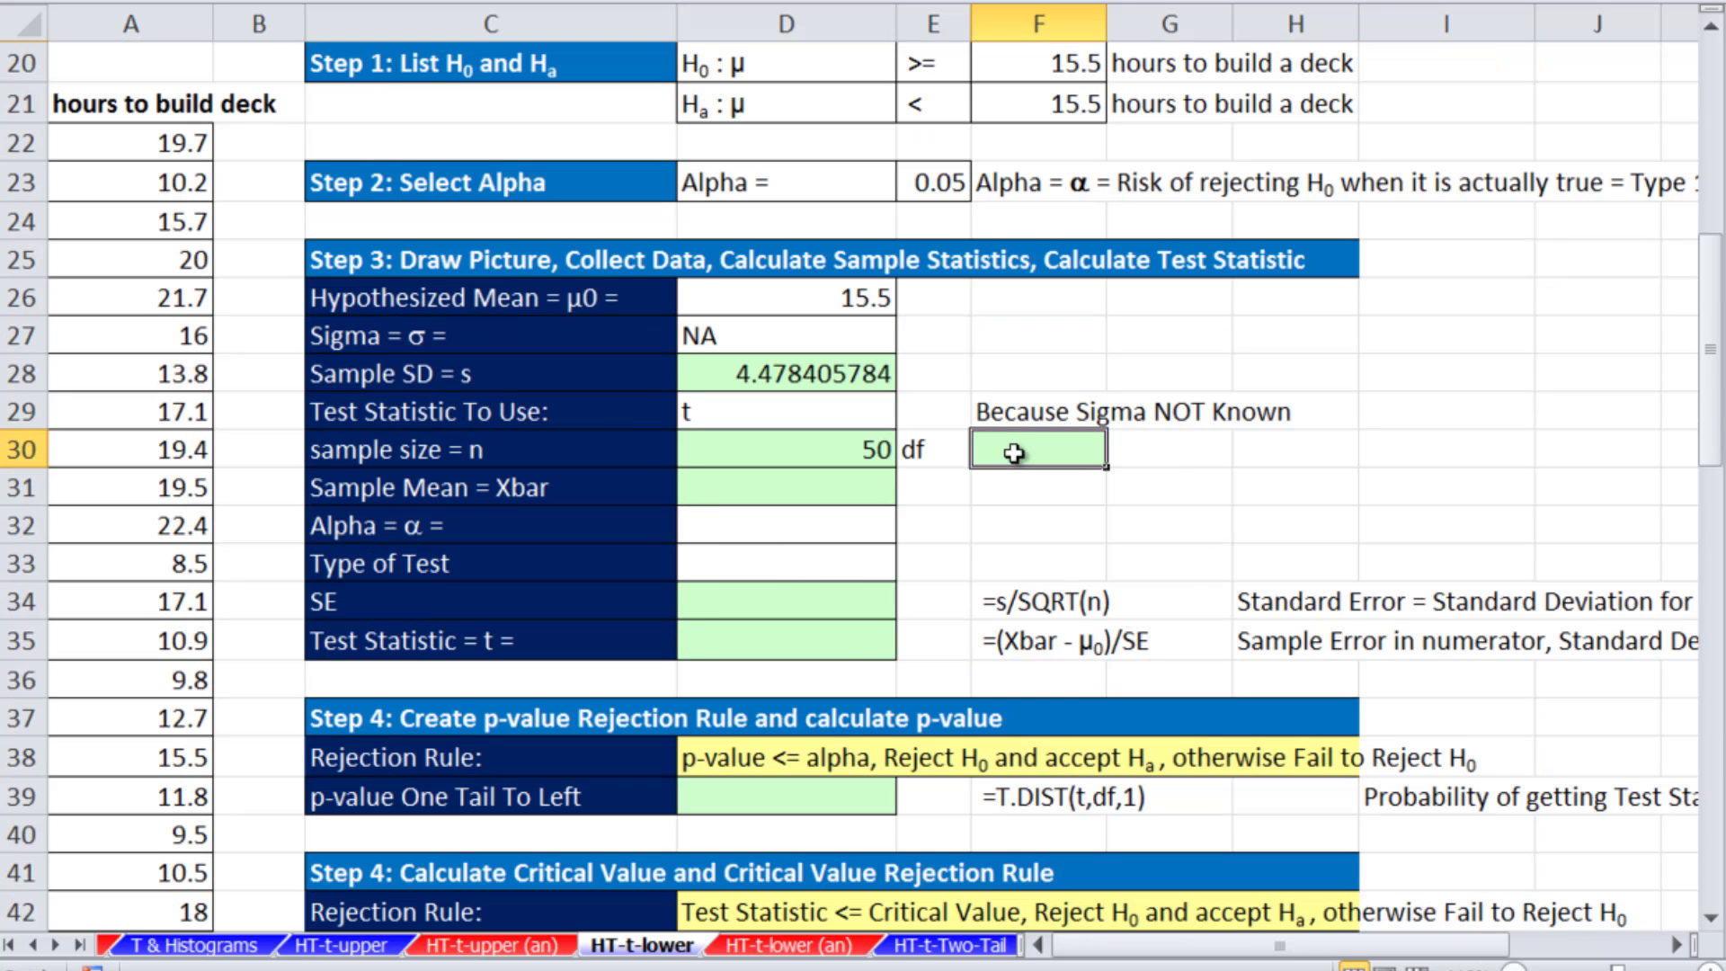
text(=)
click(804, 446)
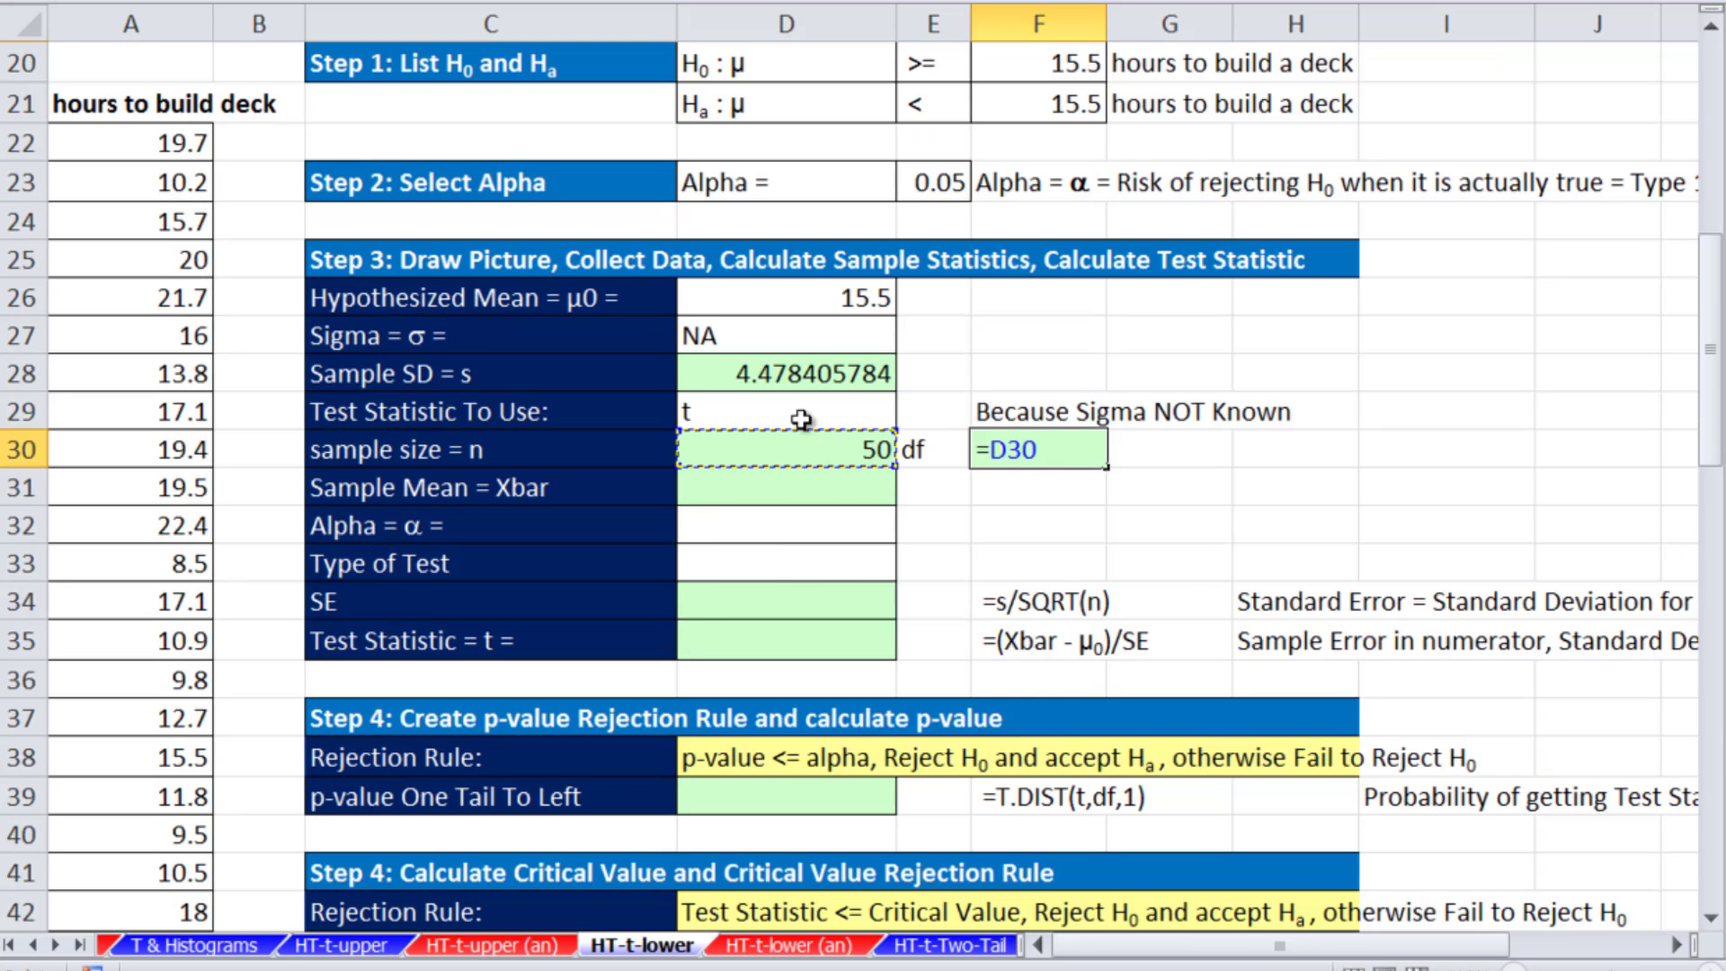
text(-1)
key(ctrl+Return)
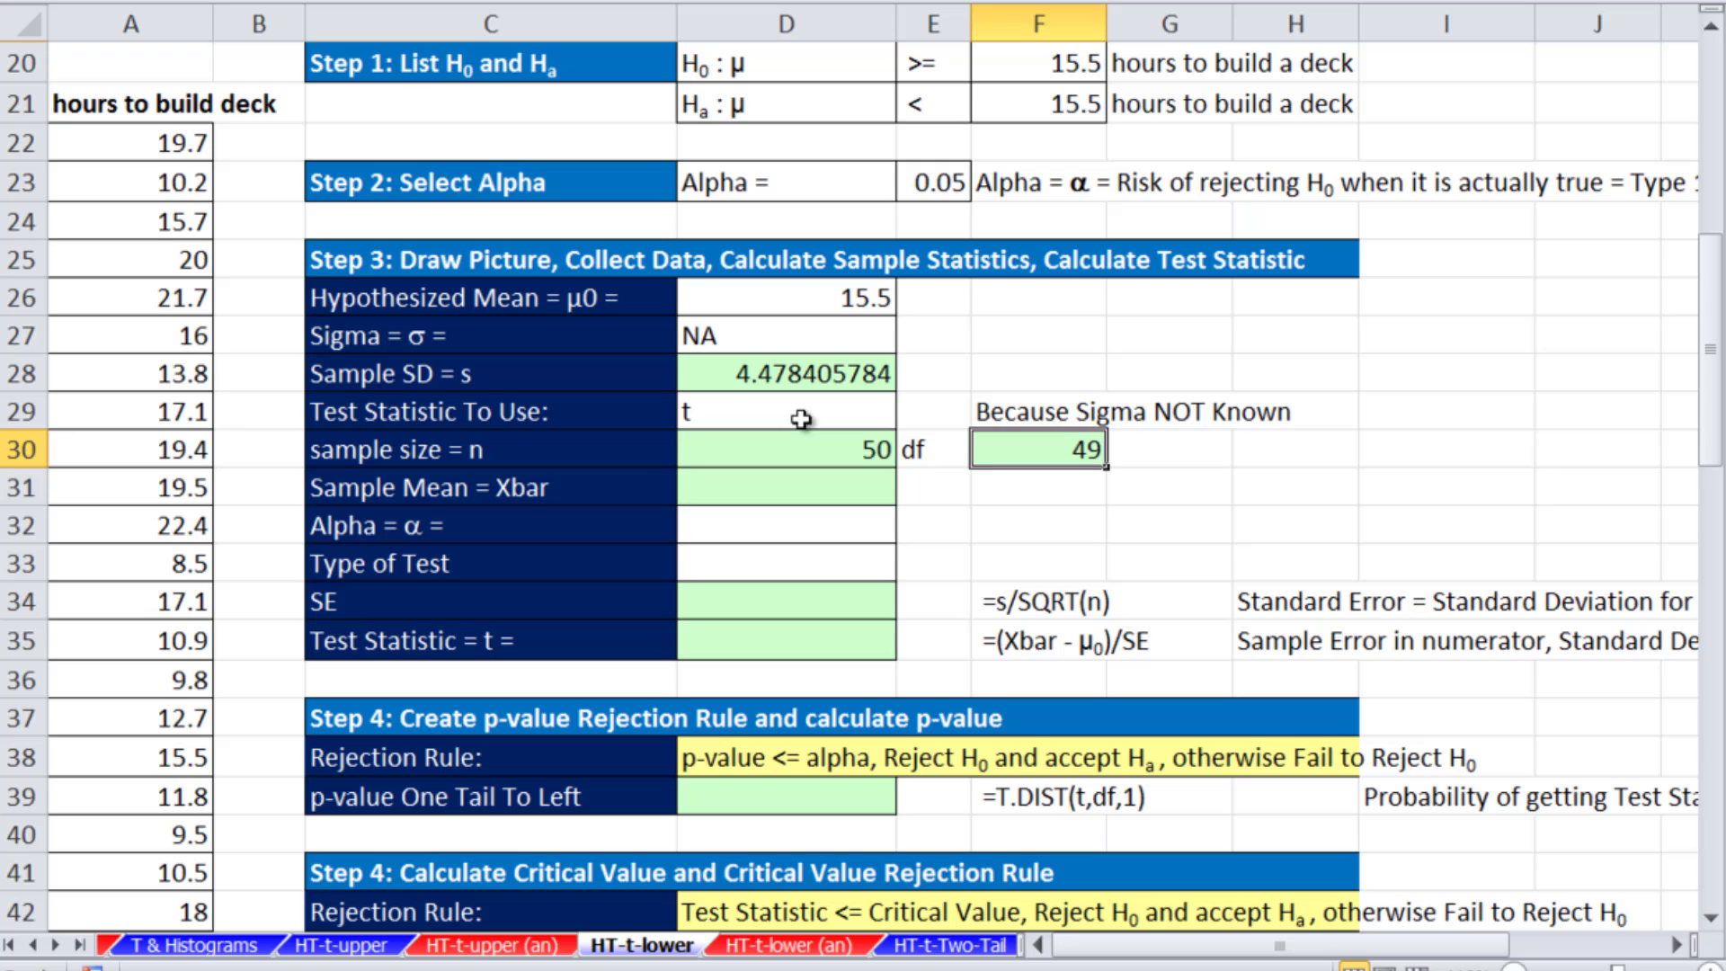
Calculate the sample mean in D31 with AVERAGE over the hours data A22:A71
click(755, 490)
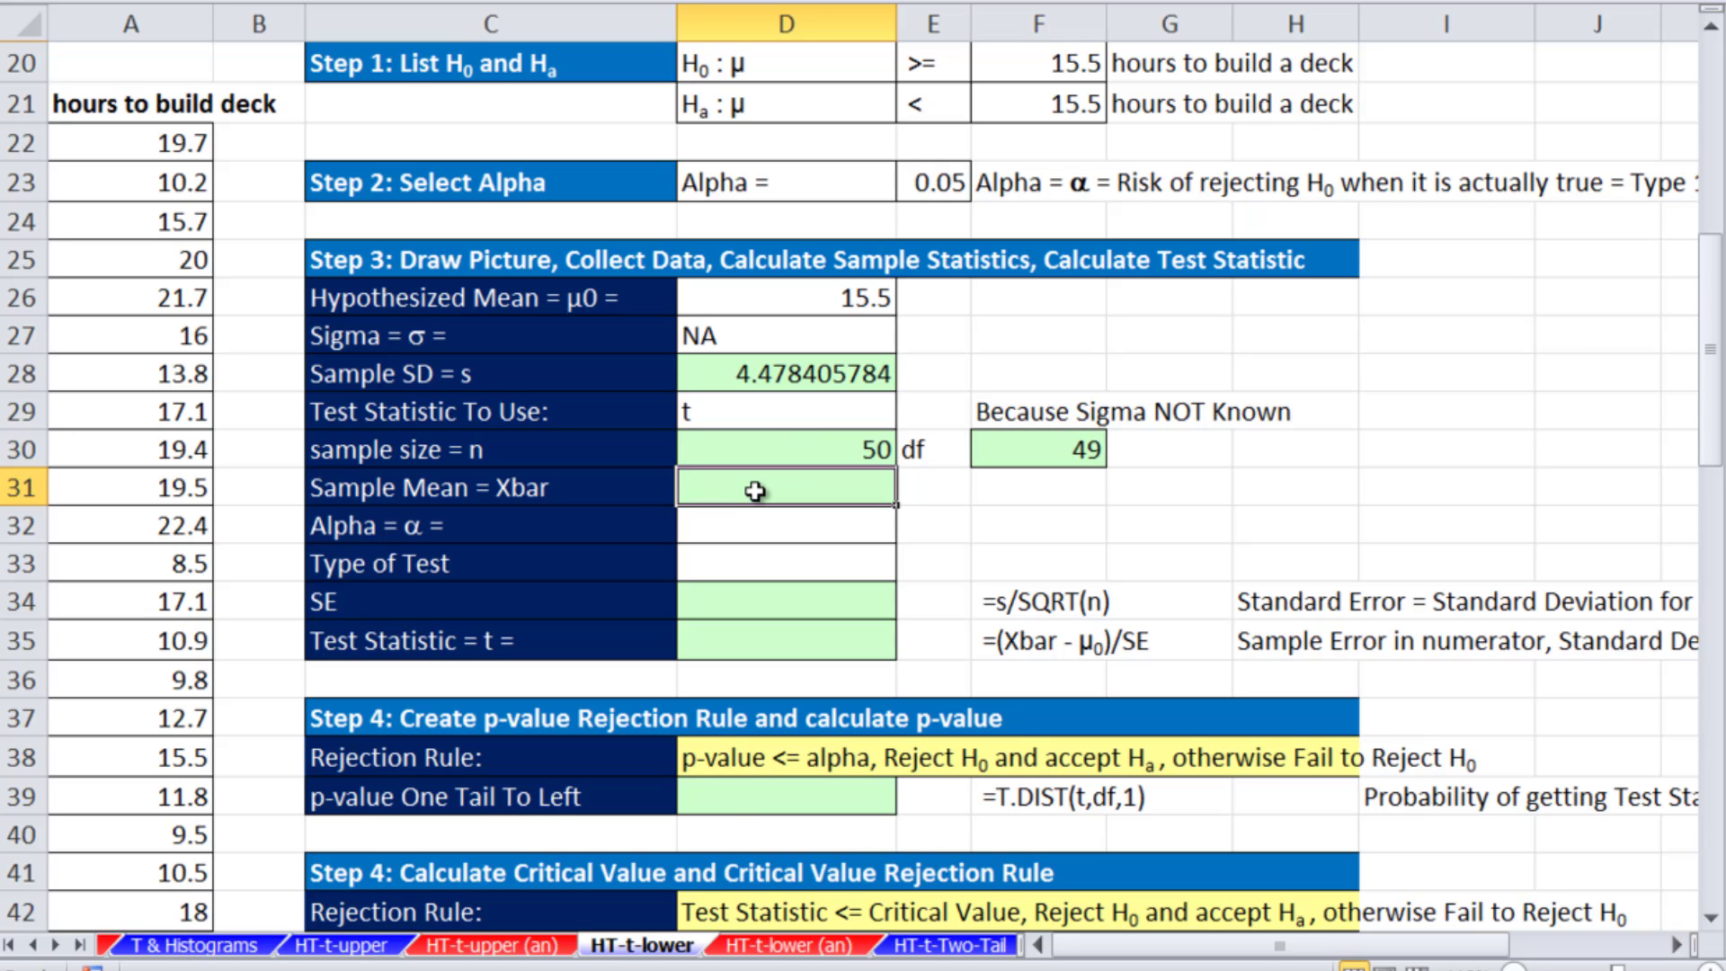
text(=aver)
key(Tab)
click(157, 143)
key(ctrl+shift+Down)
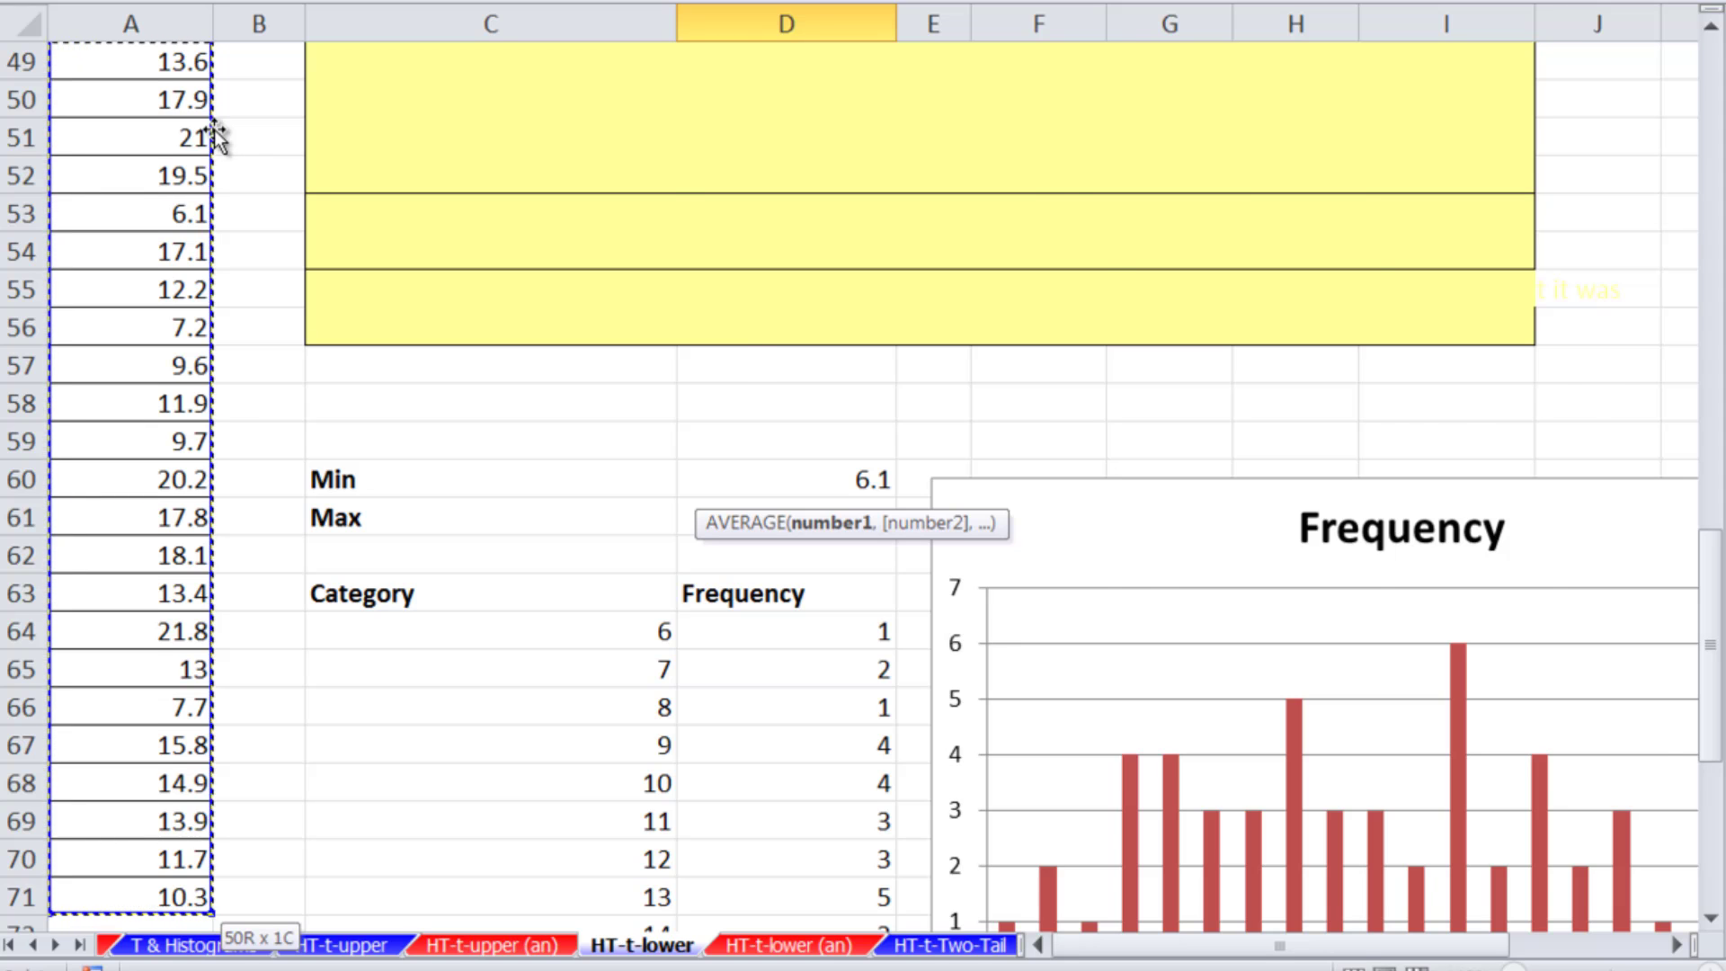
key(ctrl+Return)
scroll(980, 503, up, 3)
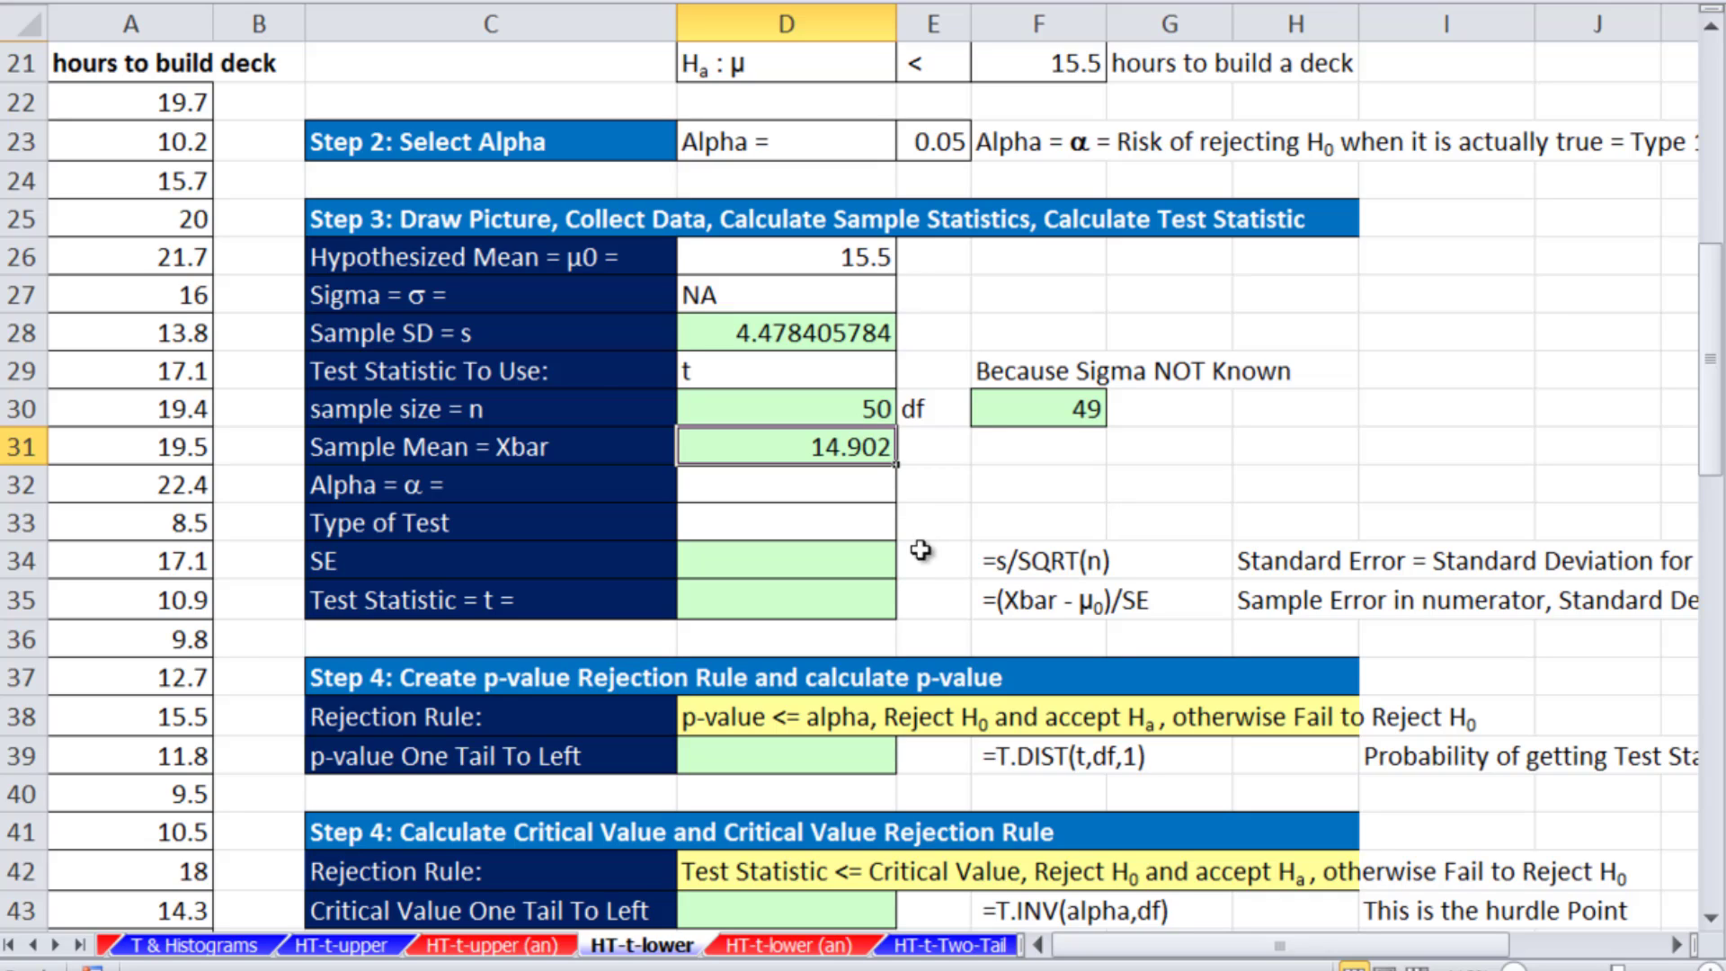
Link alpha in D32 to cell E23 and set the type of test in D33 to One Tail To Left
click(841, 491)
text(=)
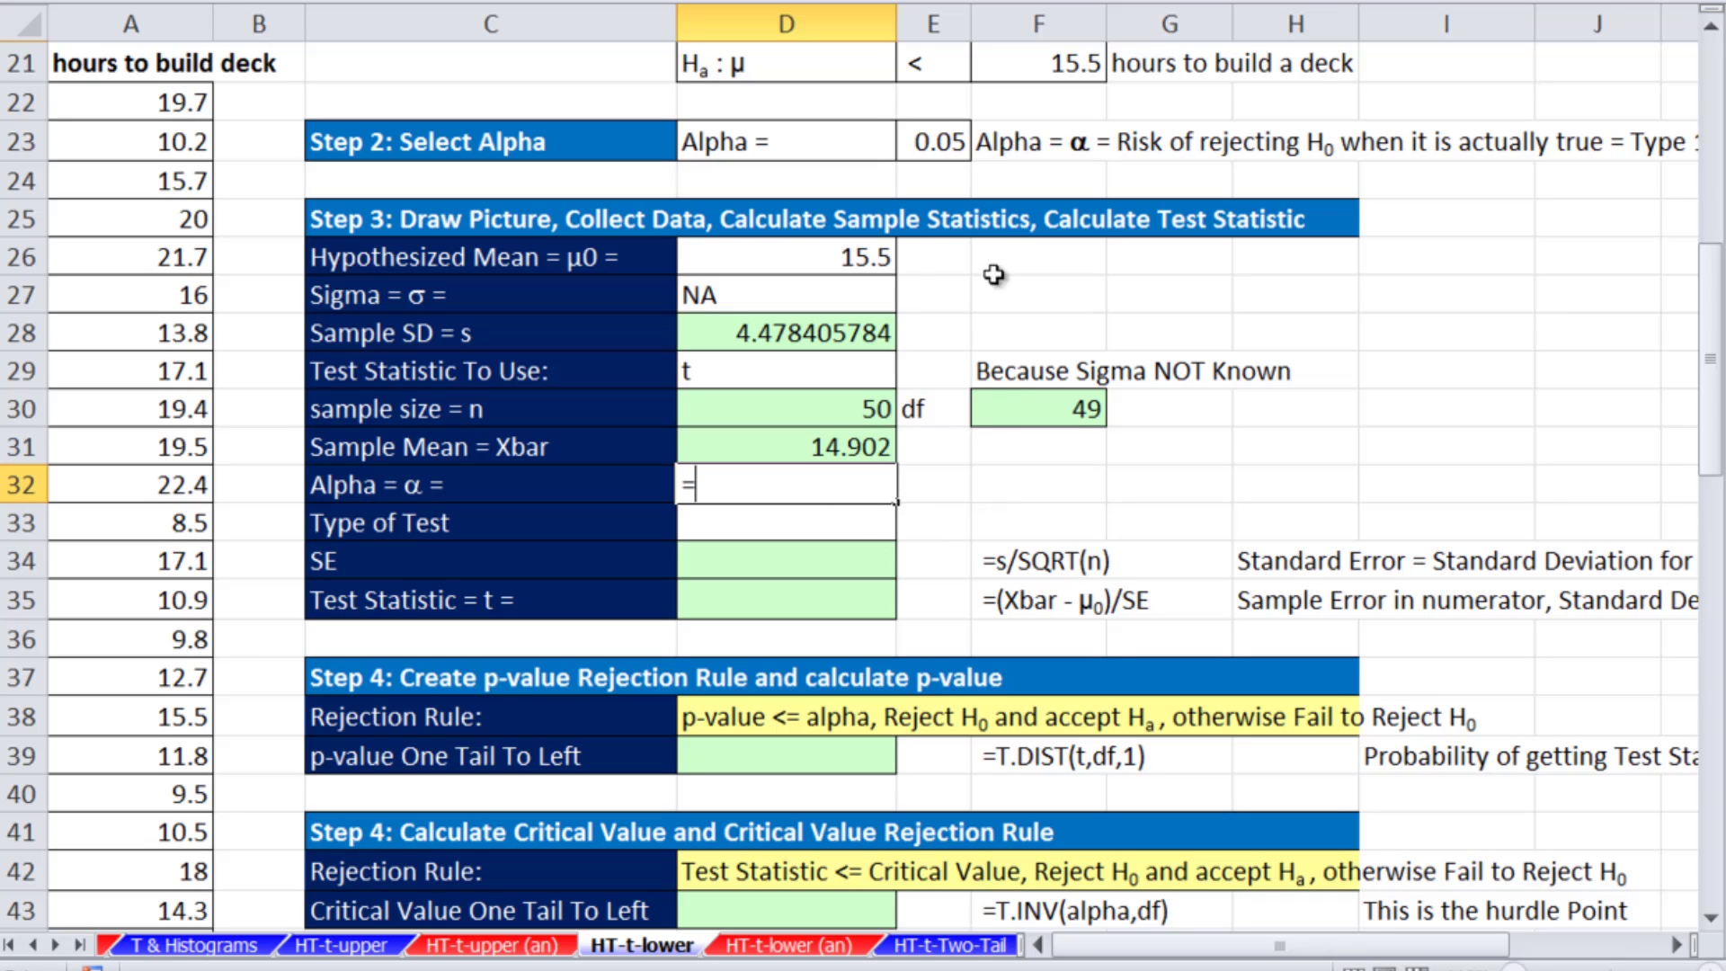
click(944, 142)
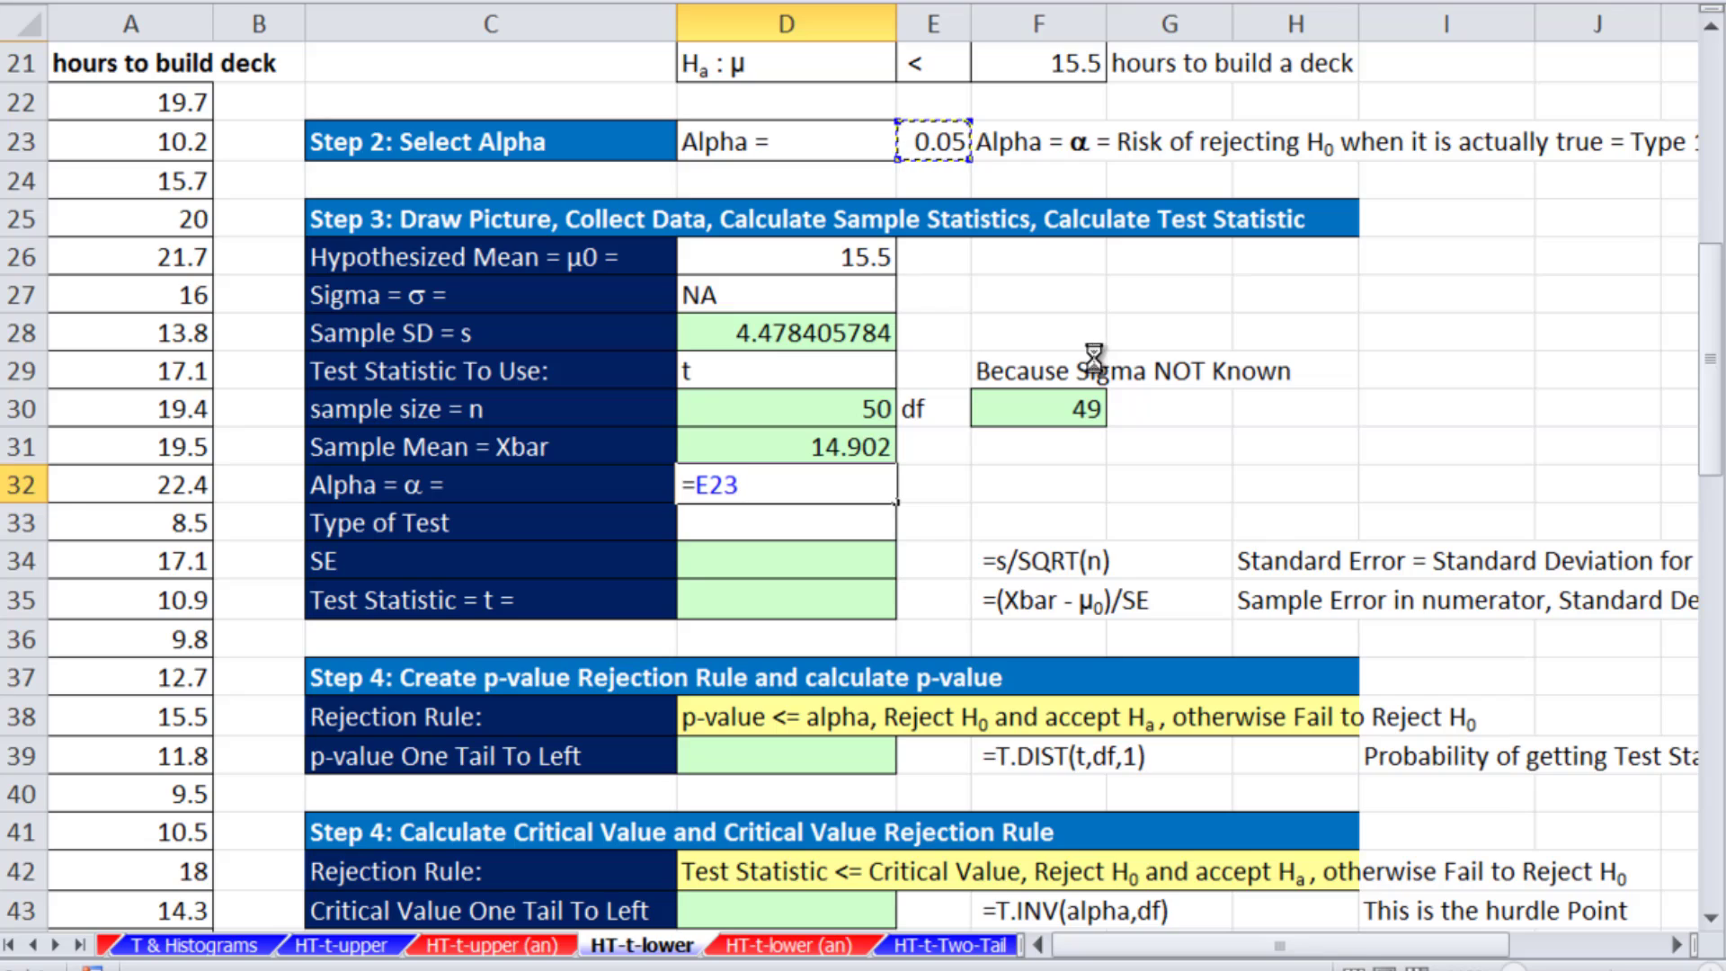
key(Return)
click(906, 526)
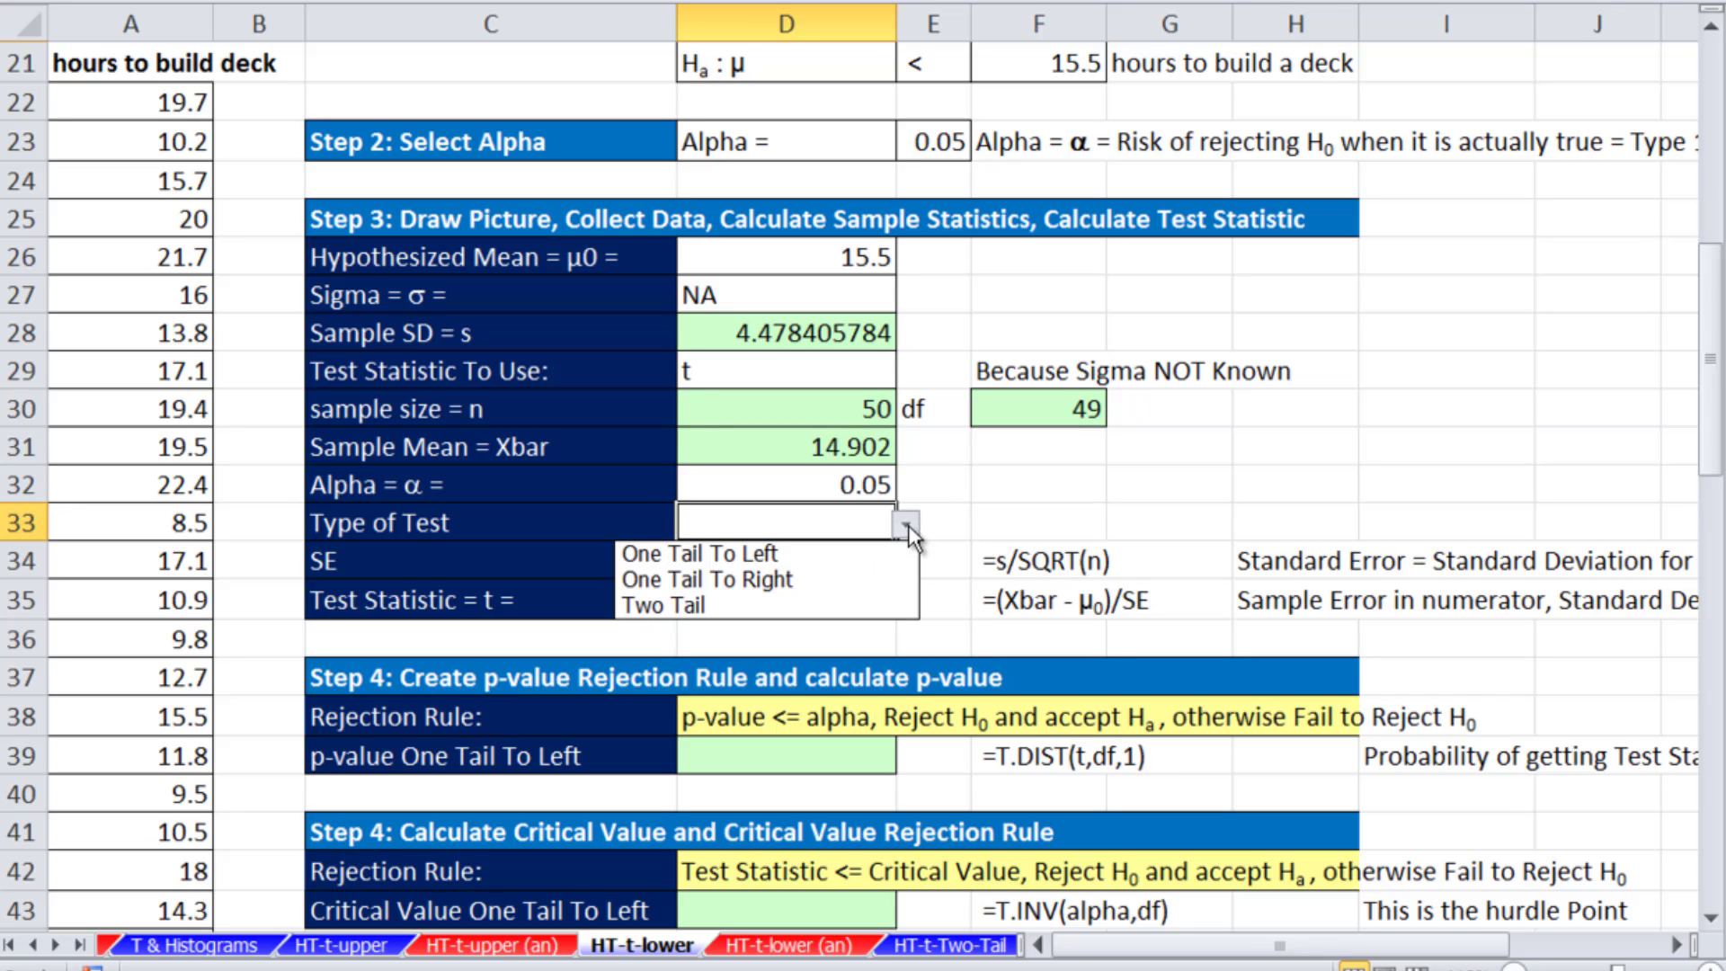
click(763, 555)
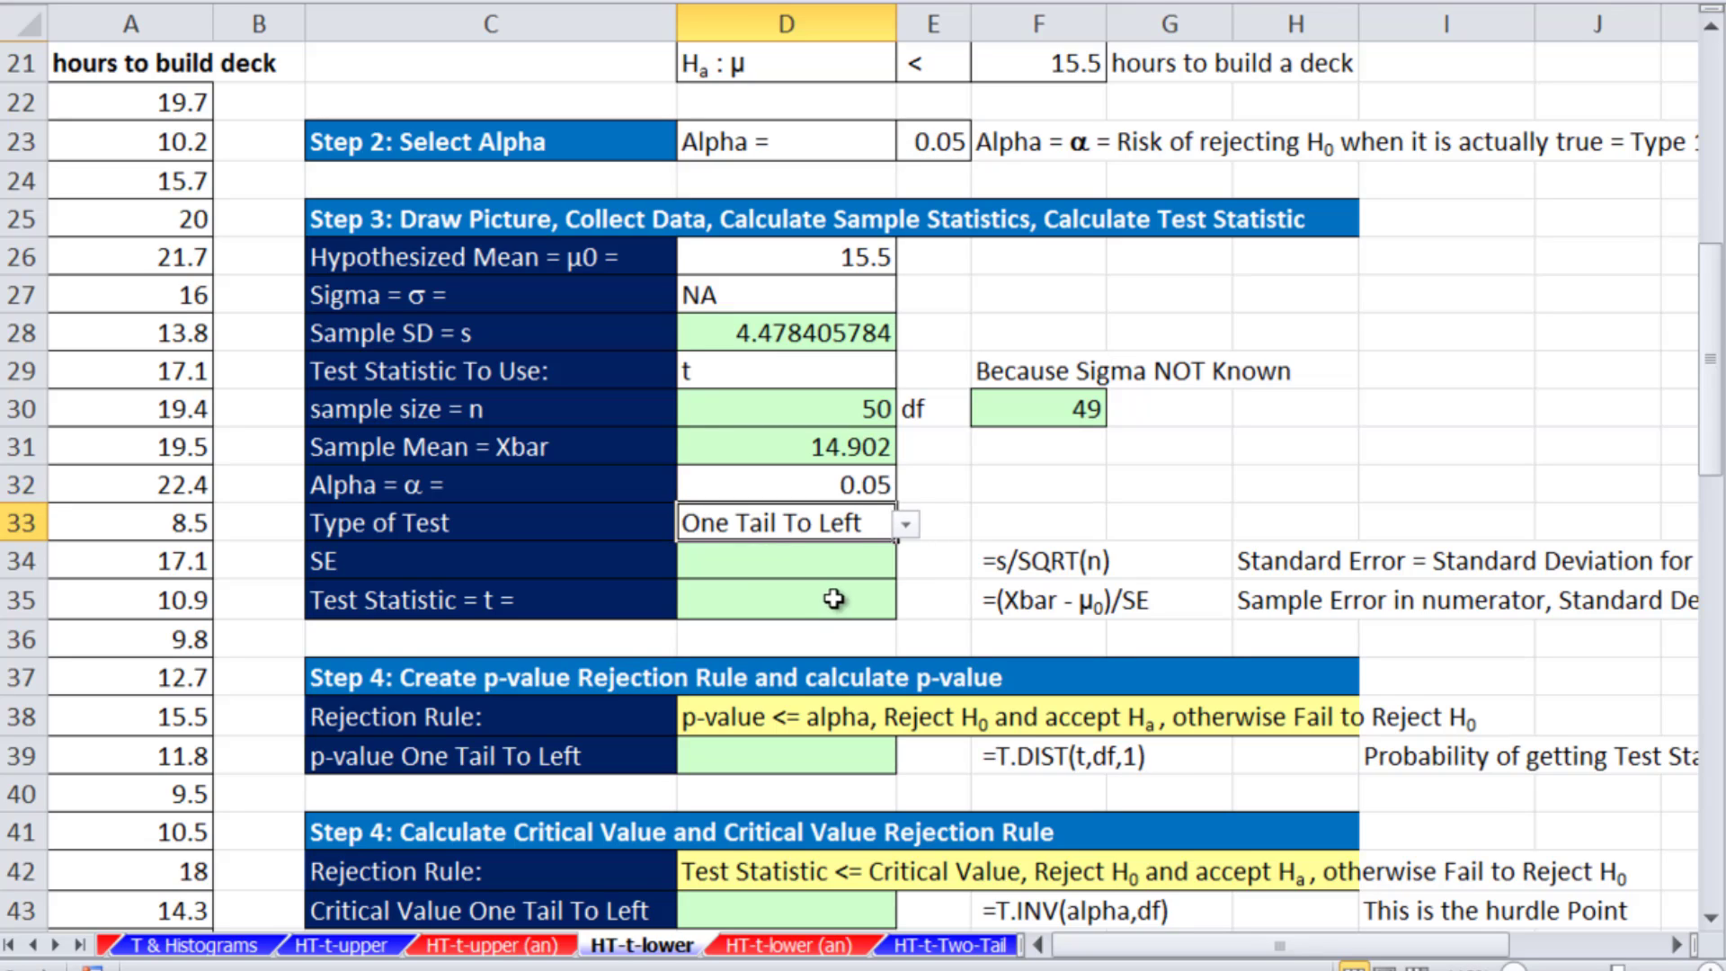
key(Return)
Calculate the standard error in D34 with the formula =D28/SQRT(D30)
text(=)
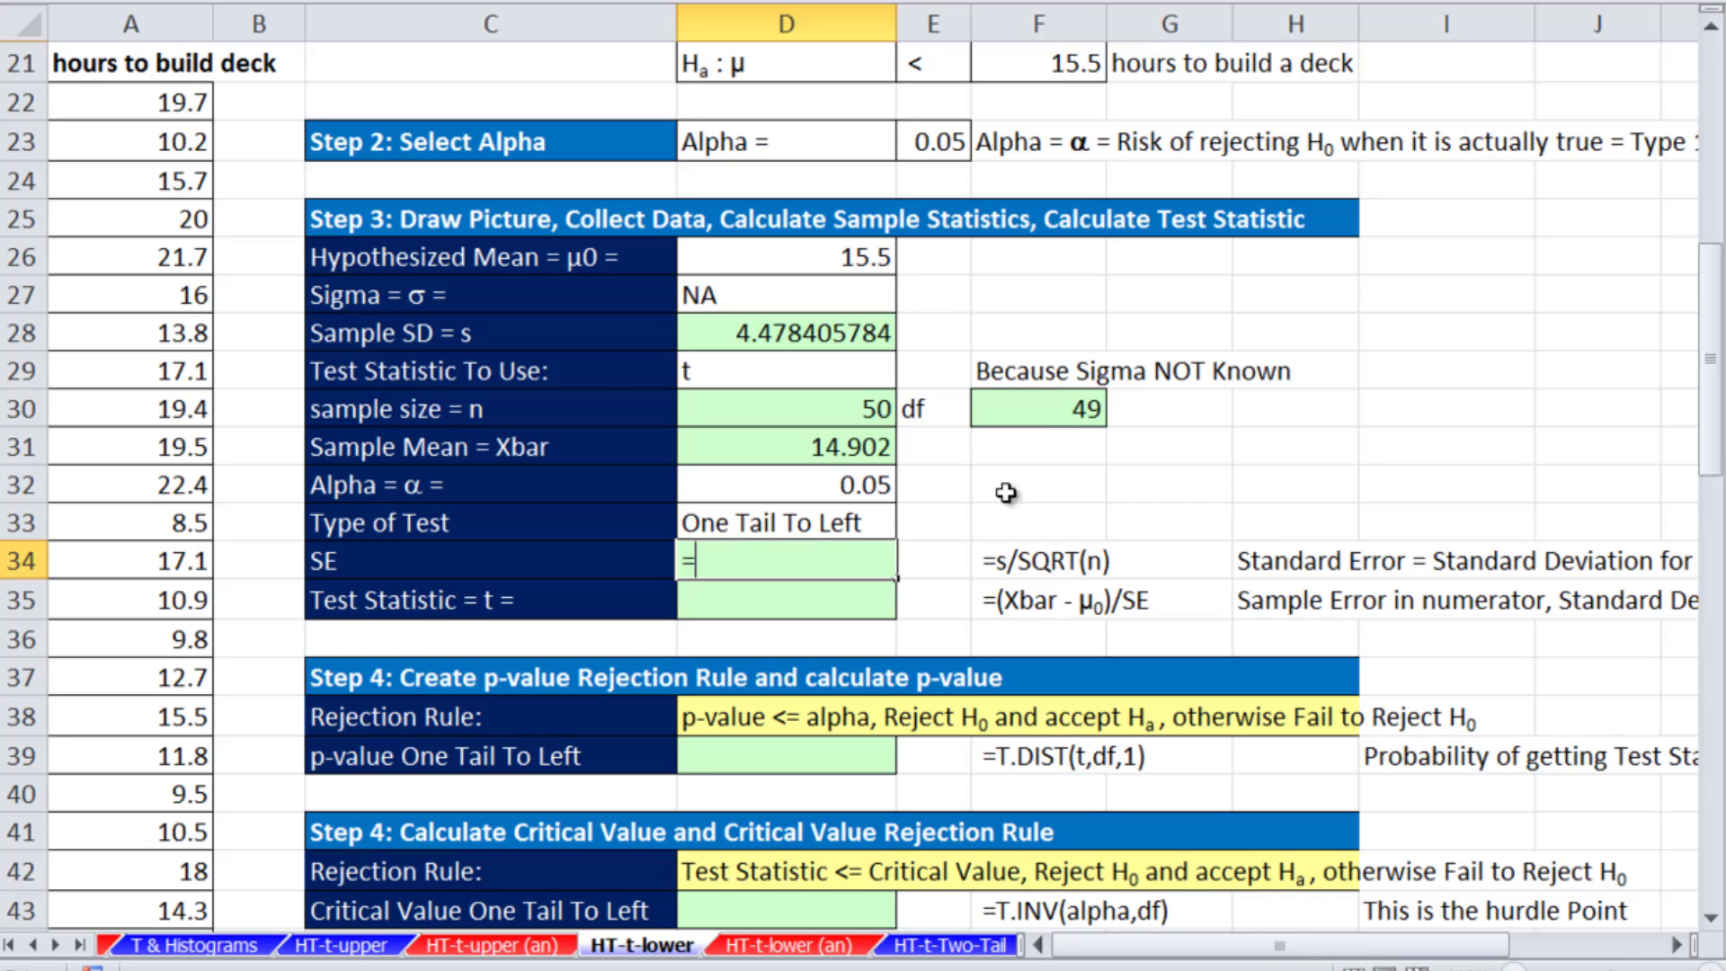
click(870, 345)
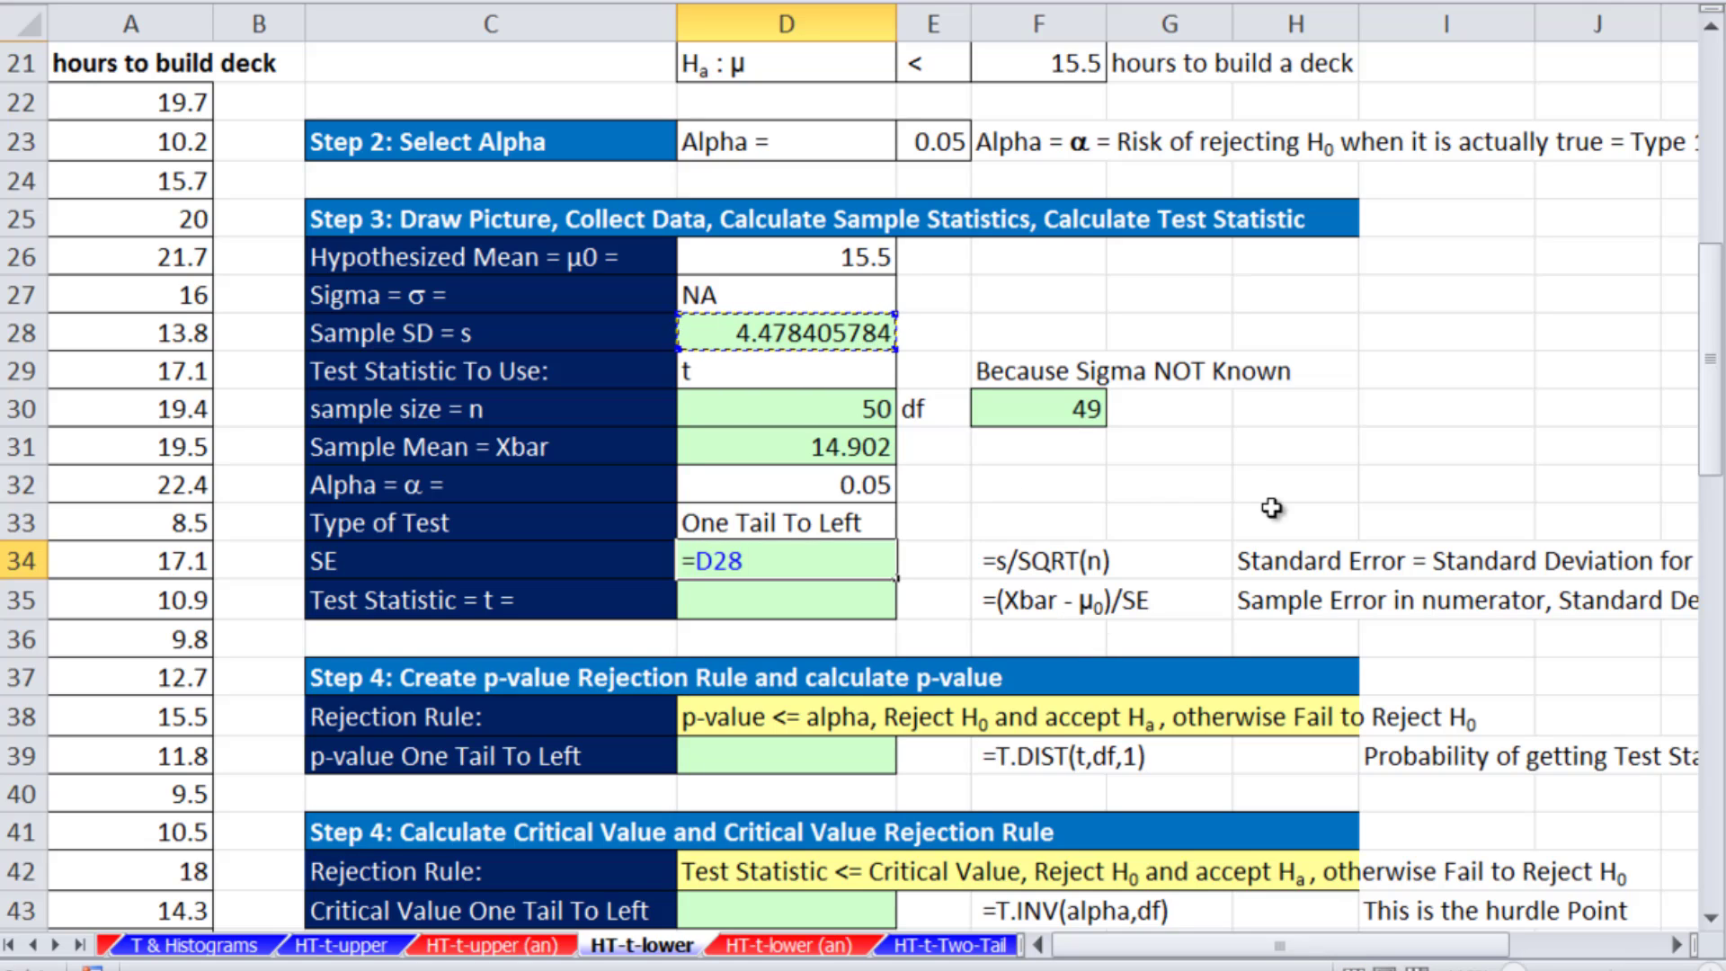
text(/sqrt()
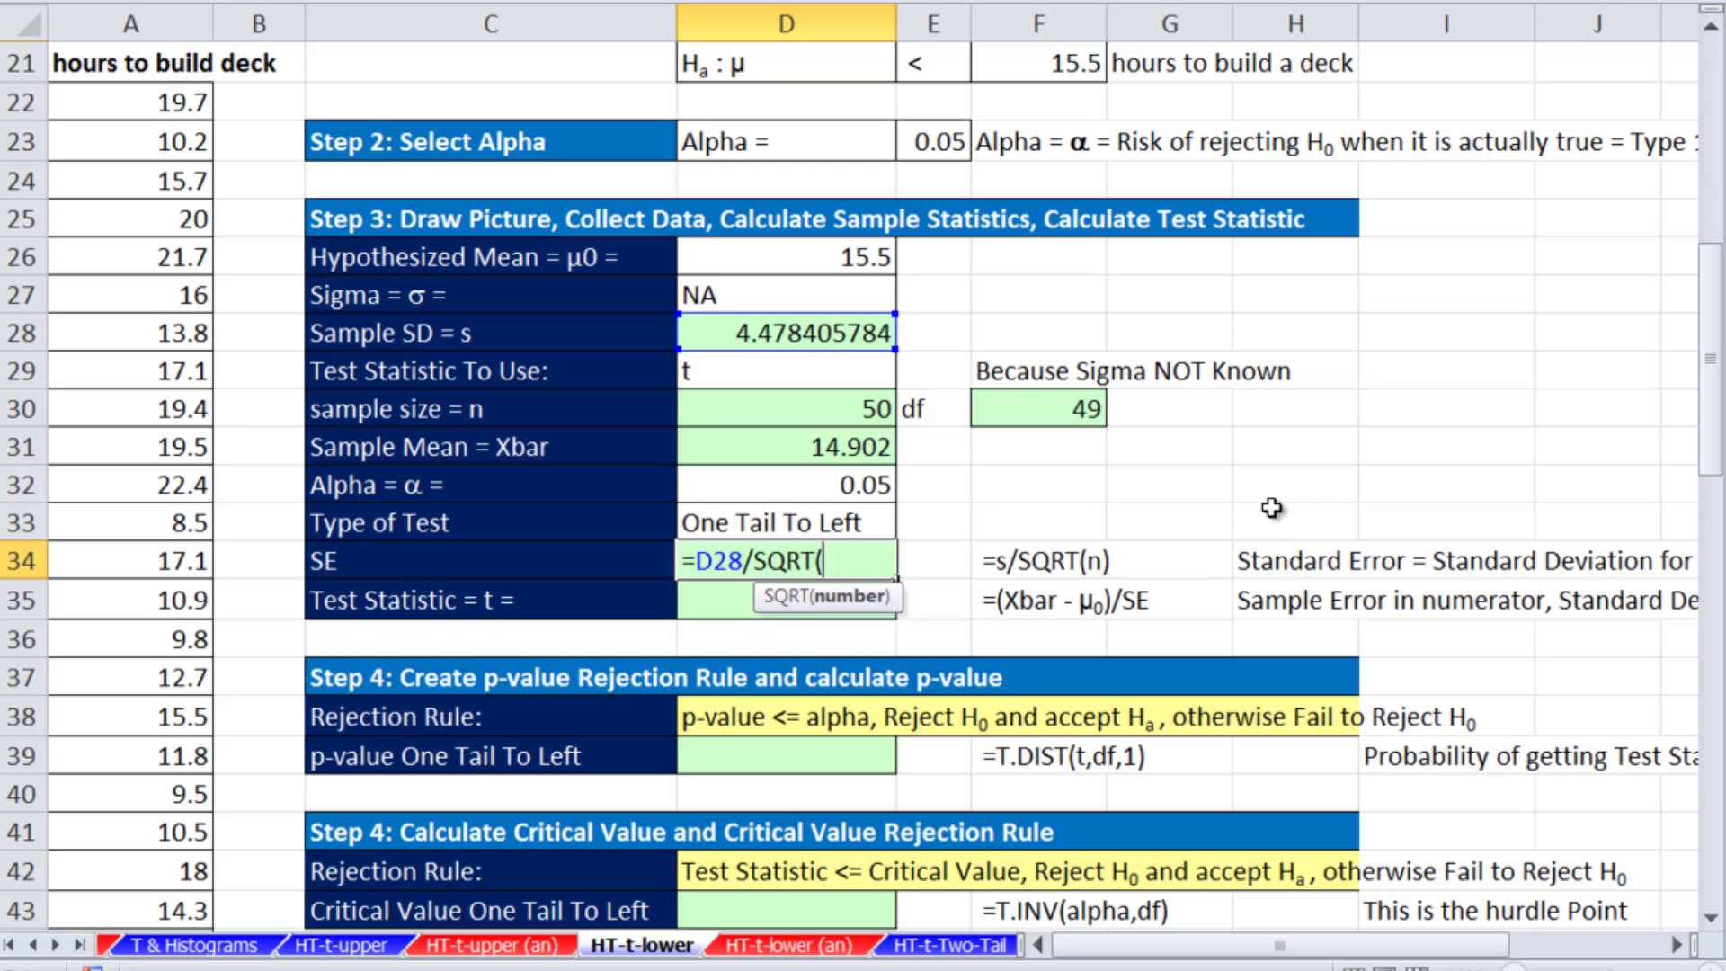
click(885, 407)
text())
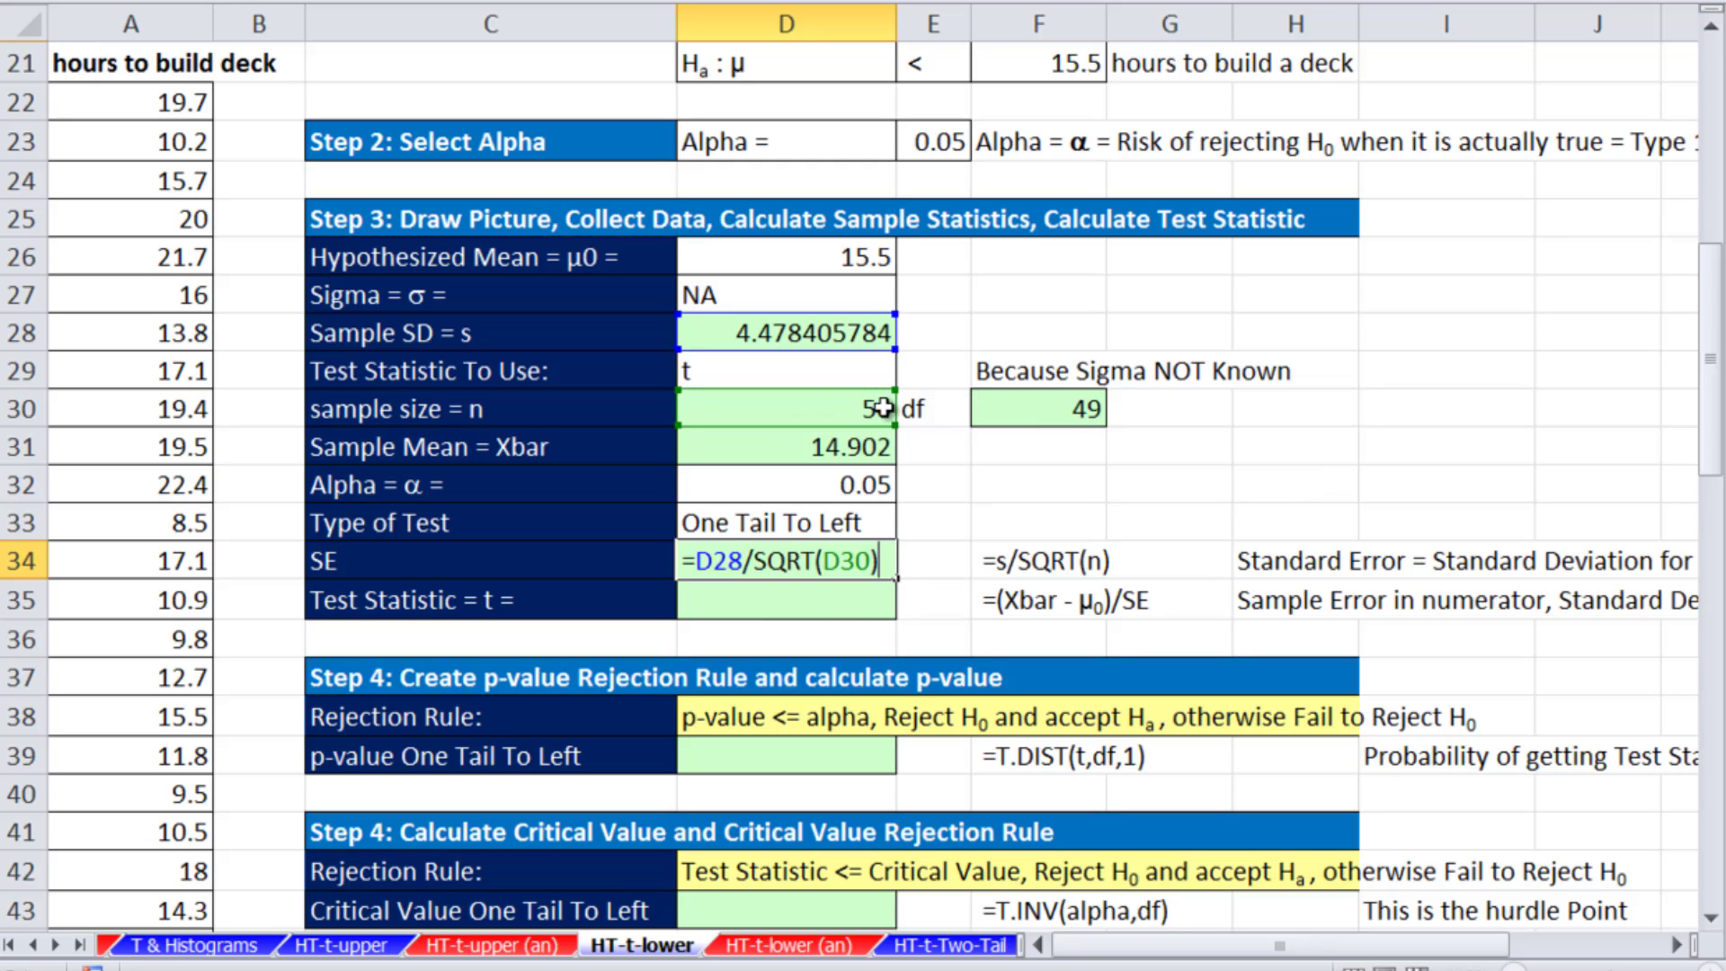
key(Return)
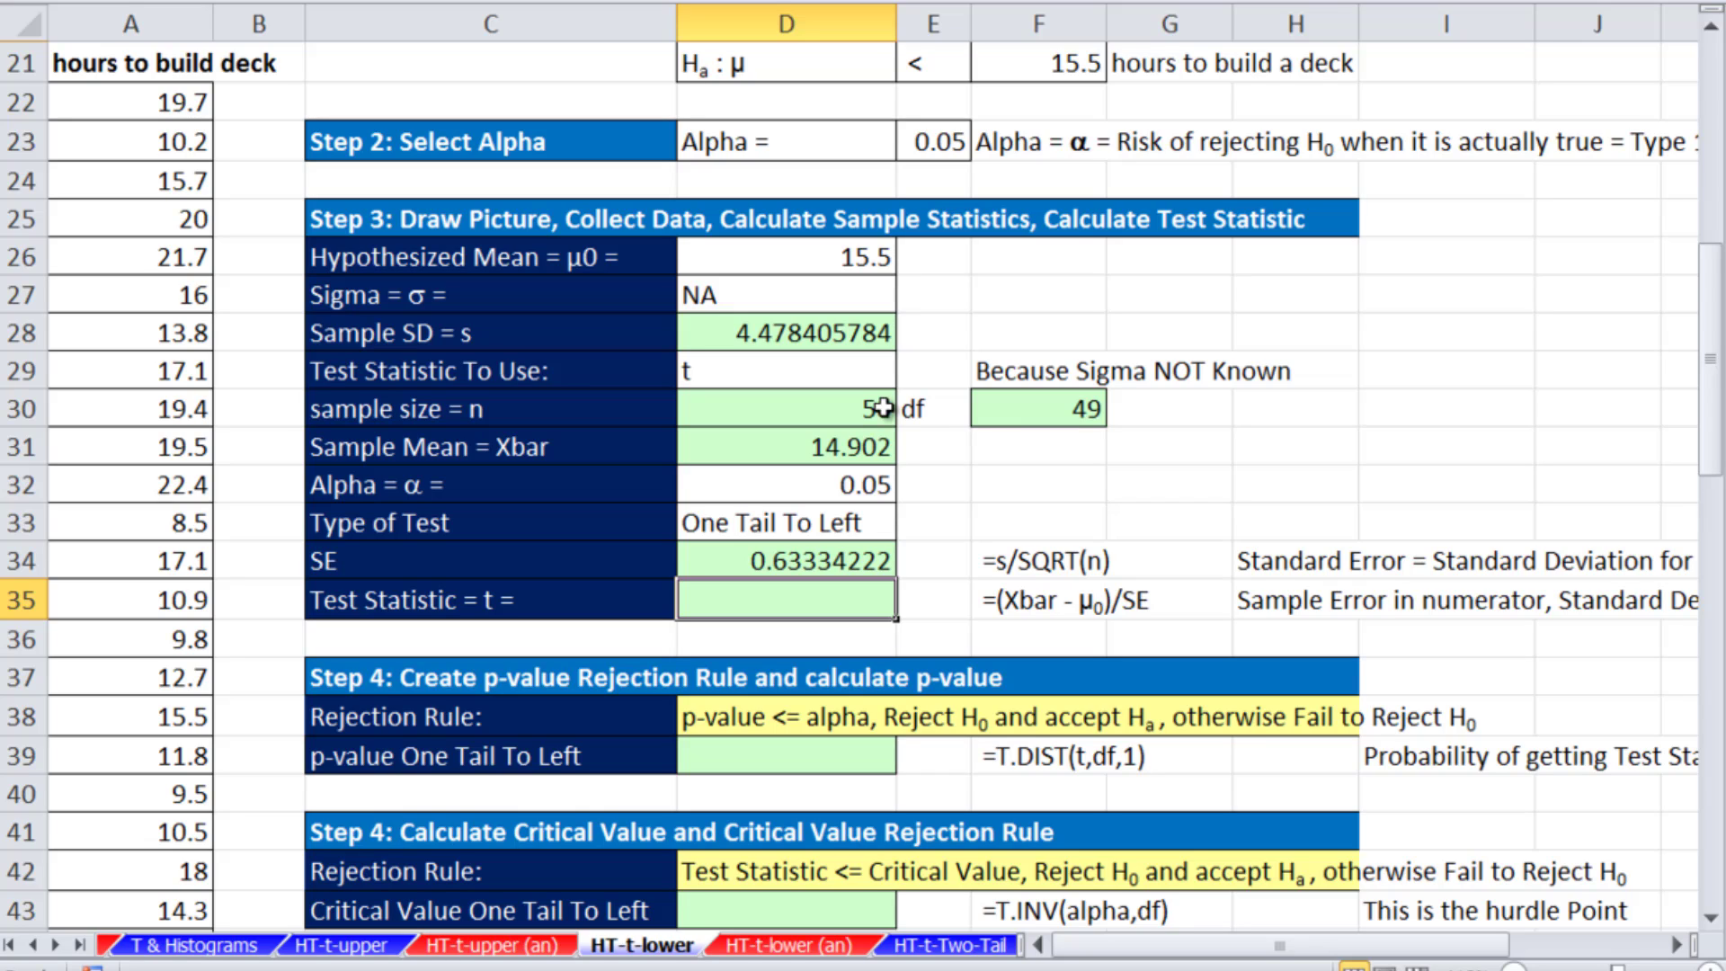
Calculate the t test statistic in D35 with the formula =(D31-D26)/D34
text(=)
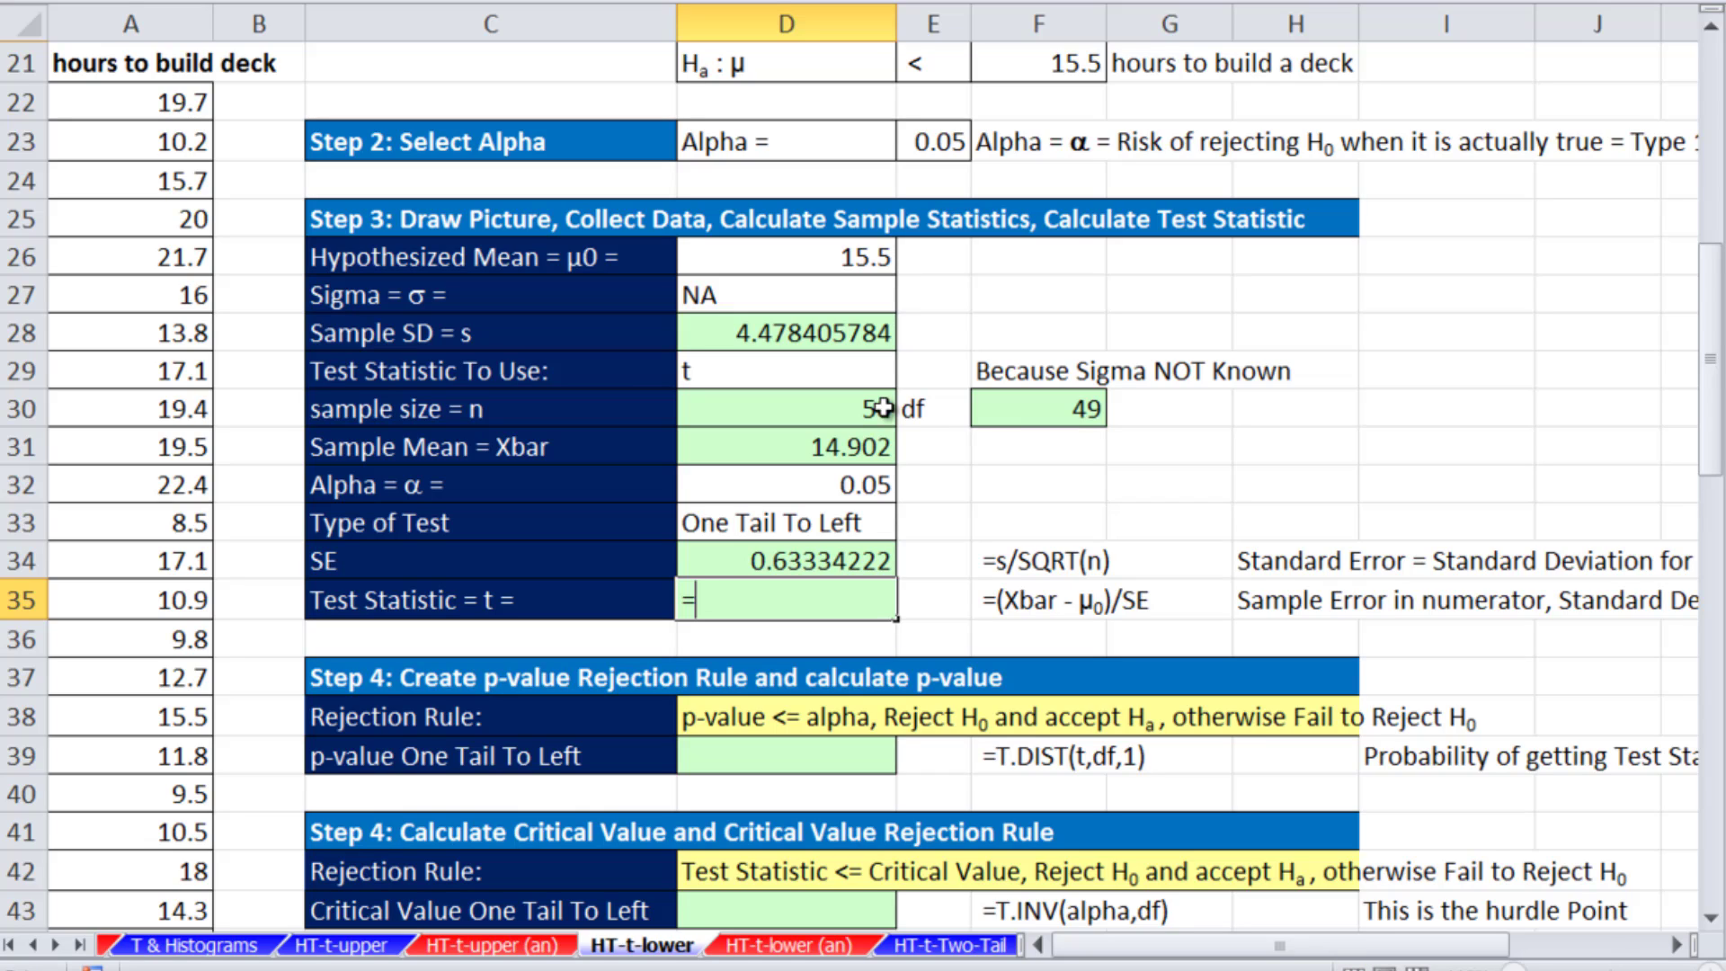
text(()
key(Up)
key(Up)
key(Up)
key(Up)
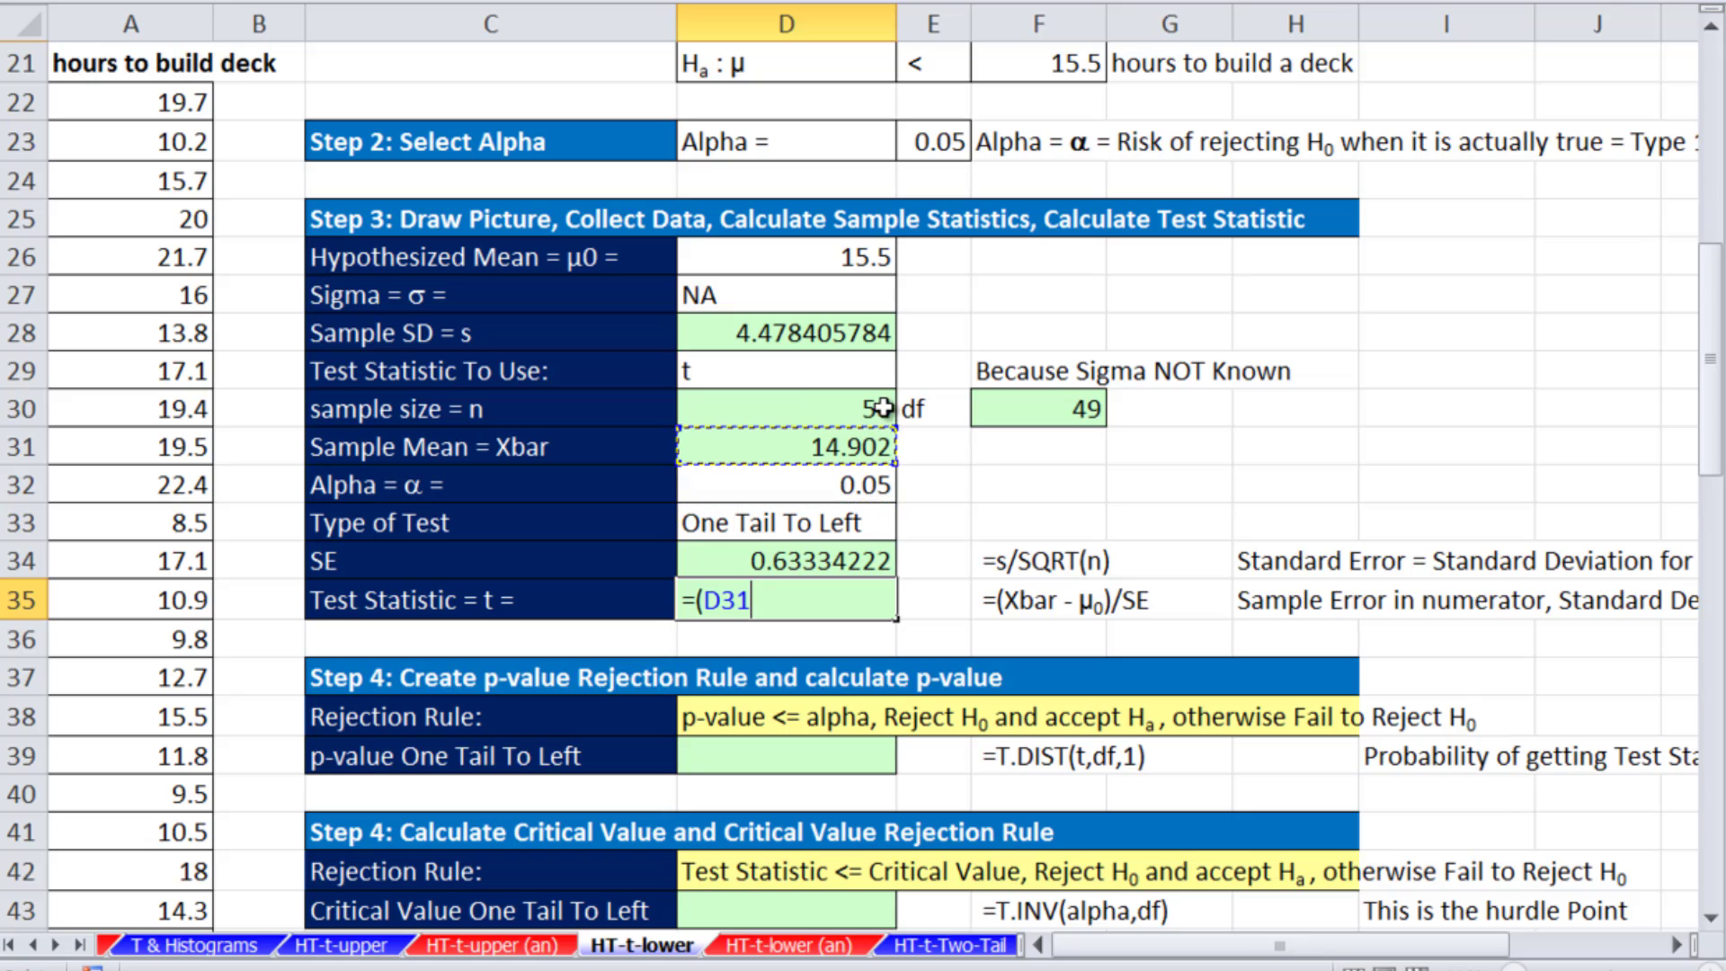
text(-)
key(Up)
key(Up)
key(Up)
key(Up)
key(Up)
key(Up)
key(Up)
key(Up)
key(Up)
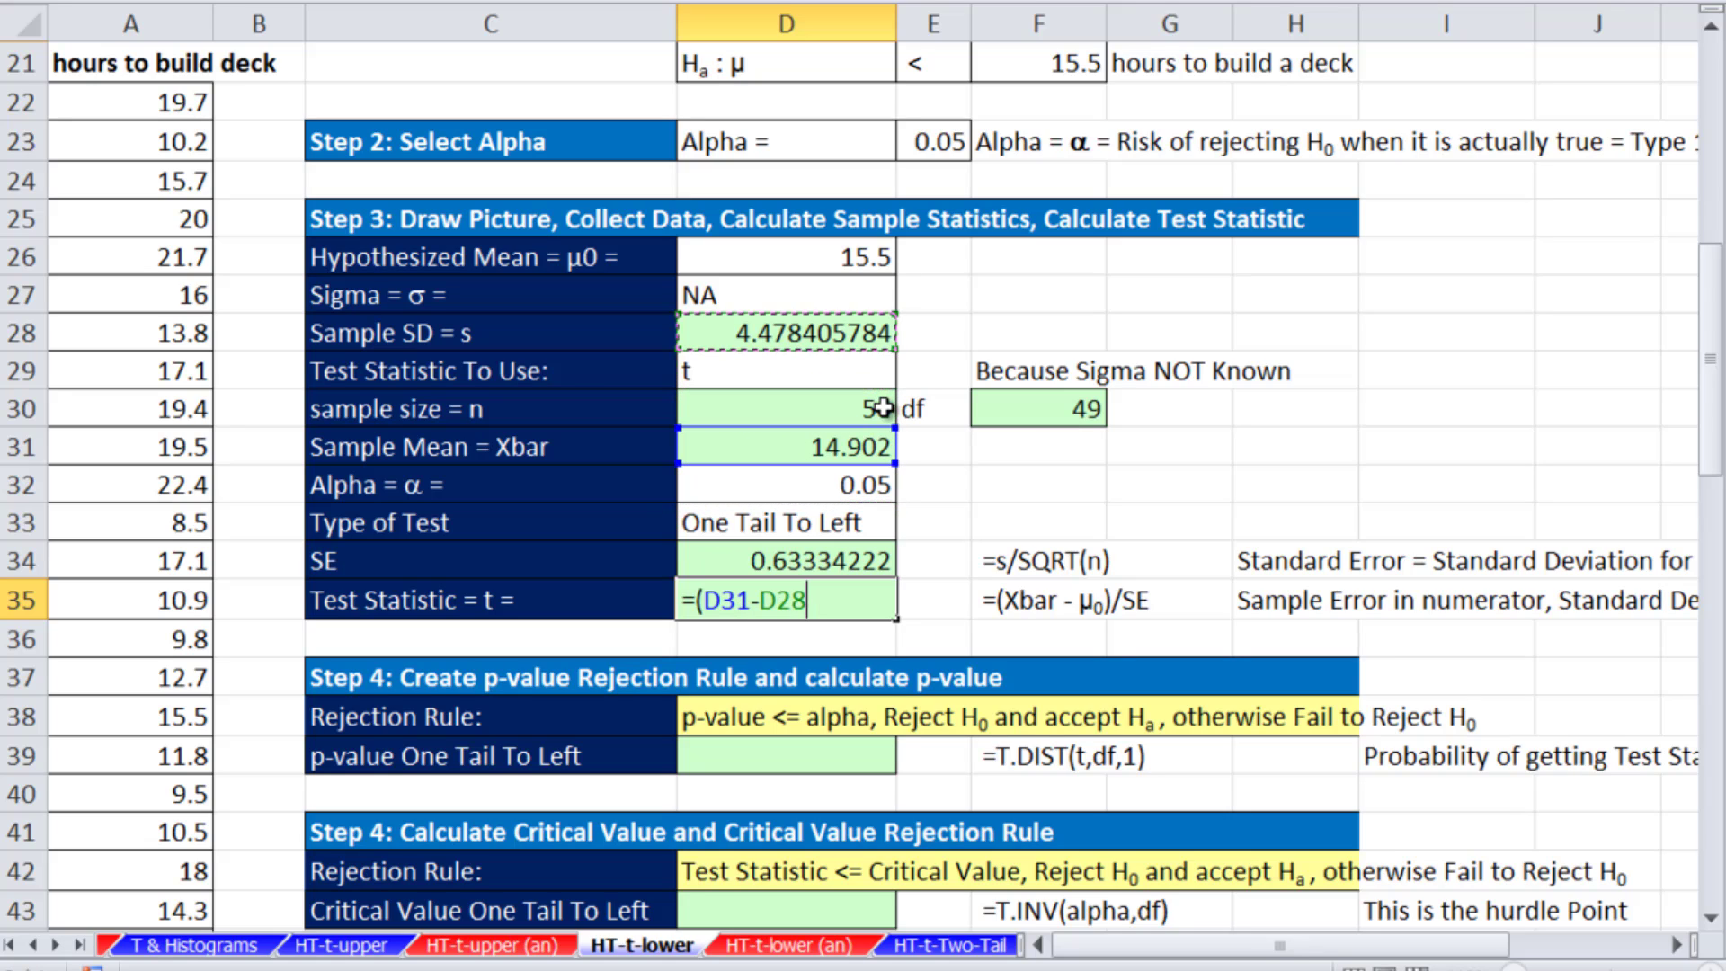
text())
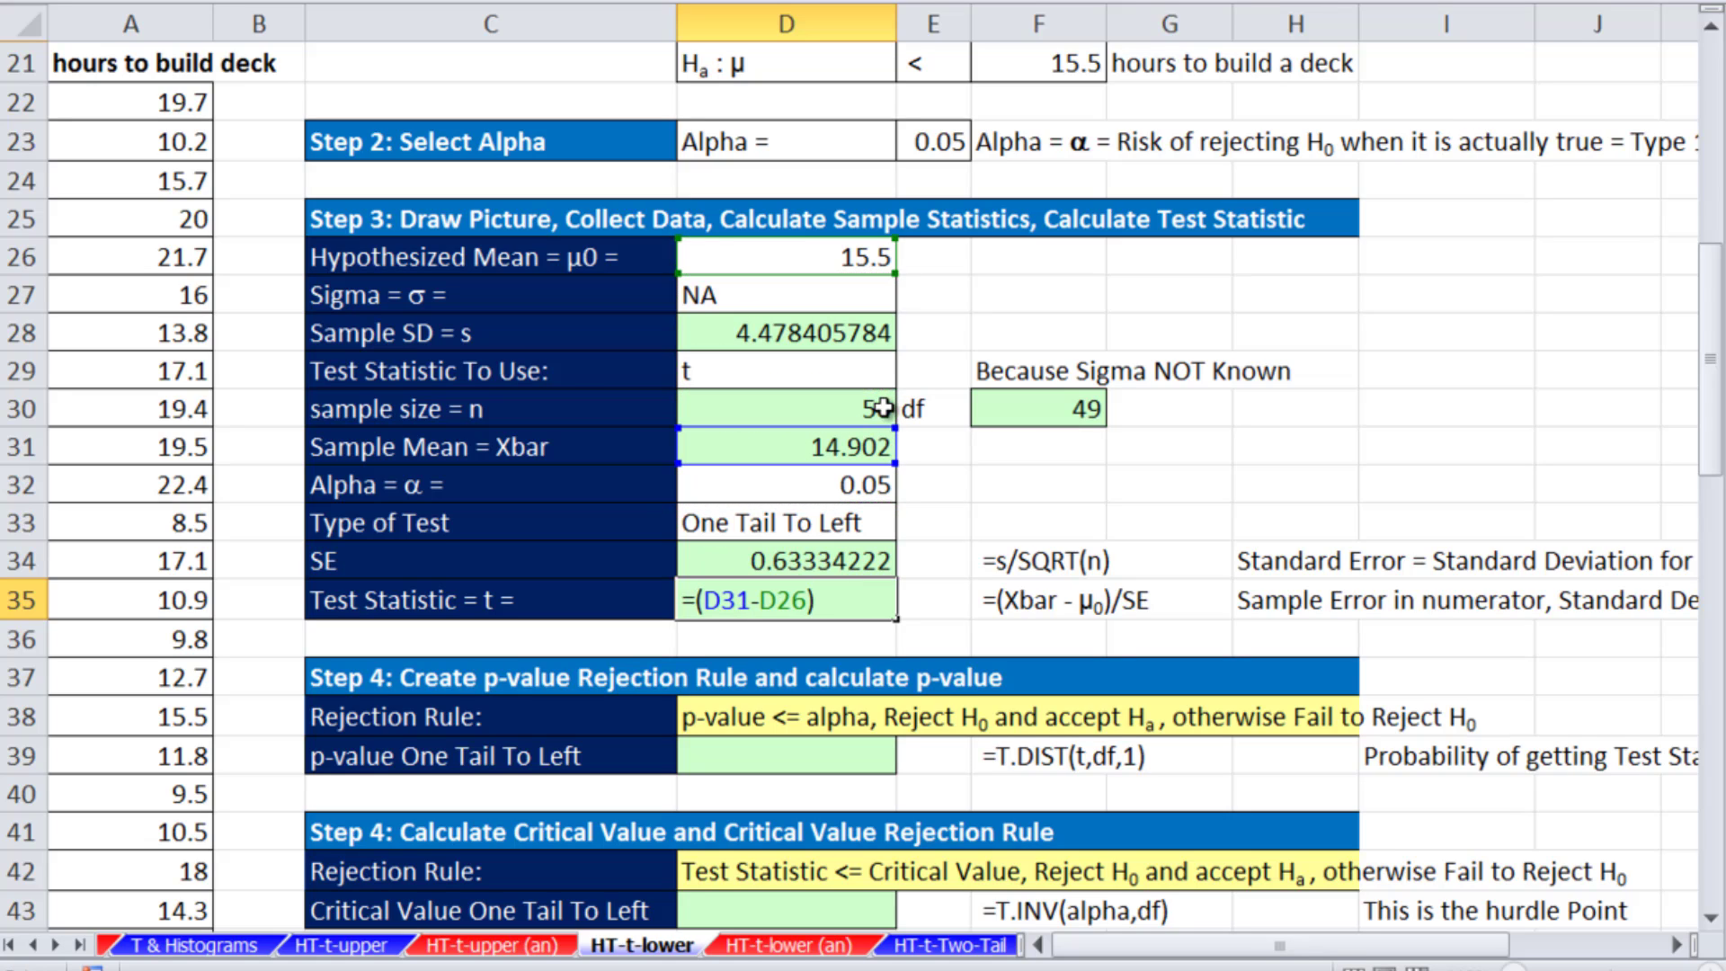
text(/)
key(Up)
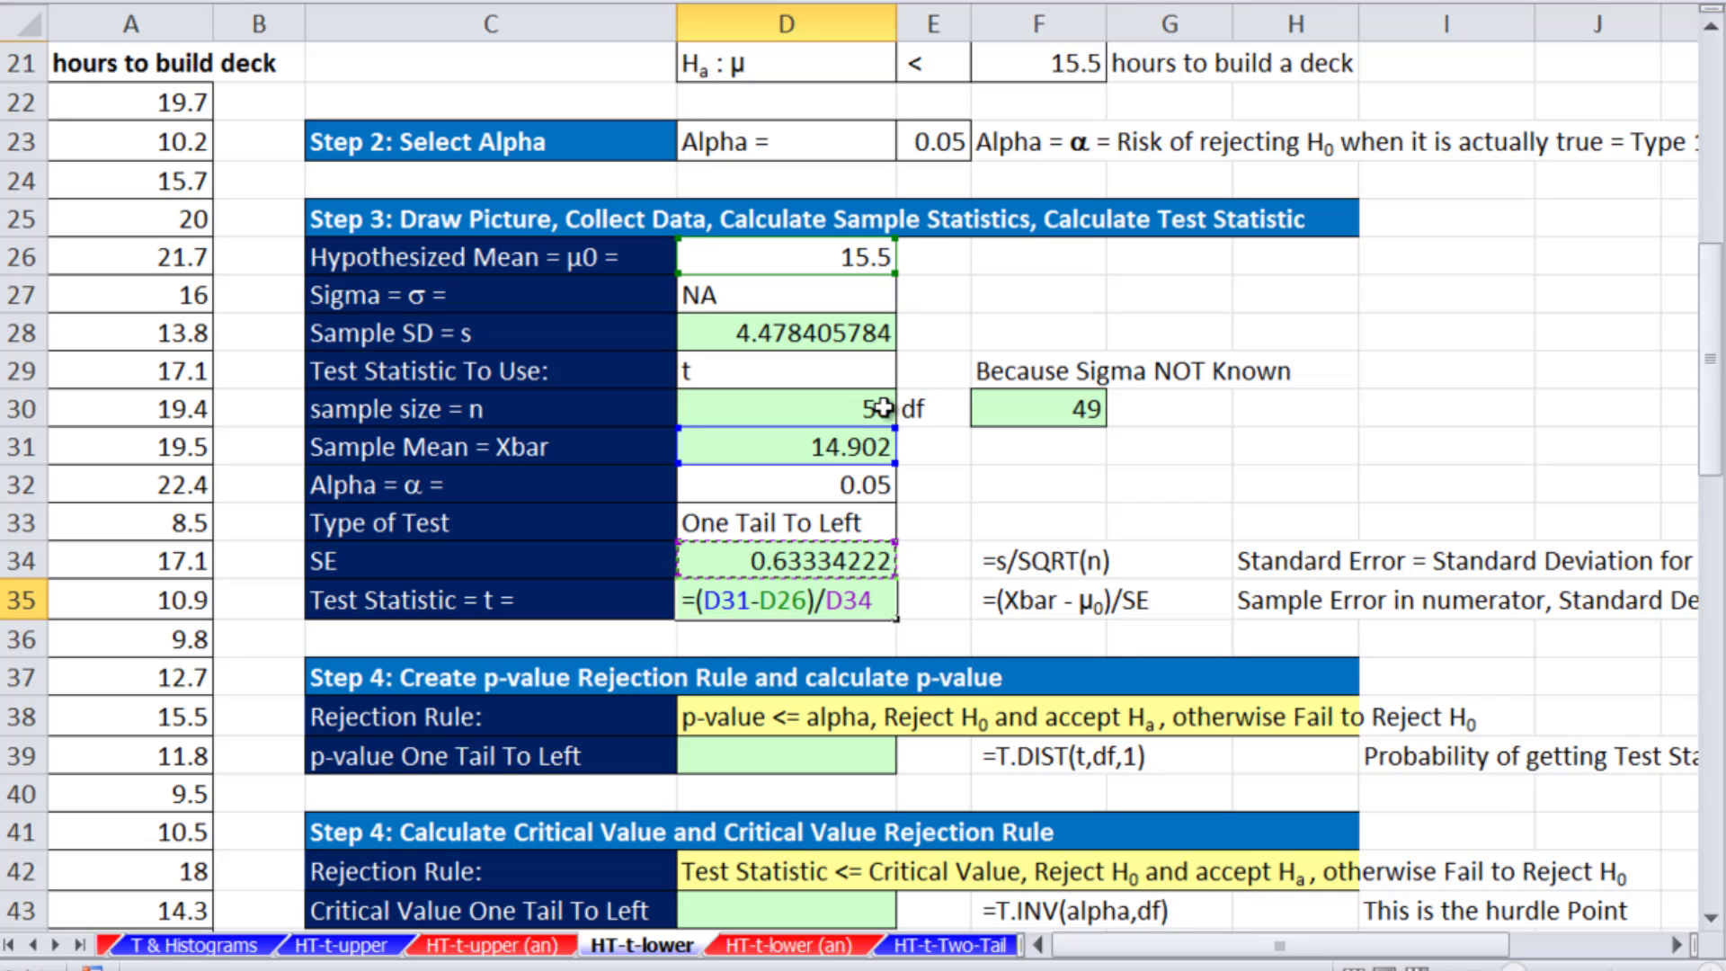
key(ctrl+Return)
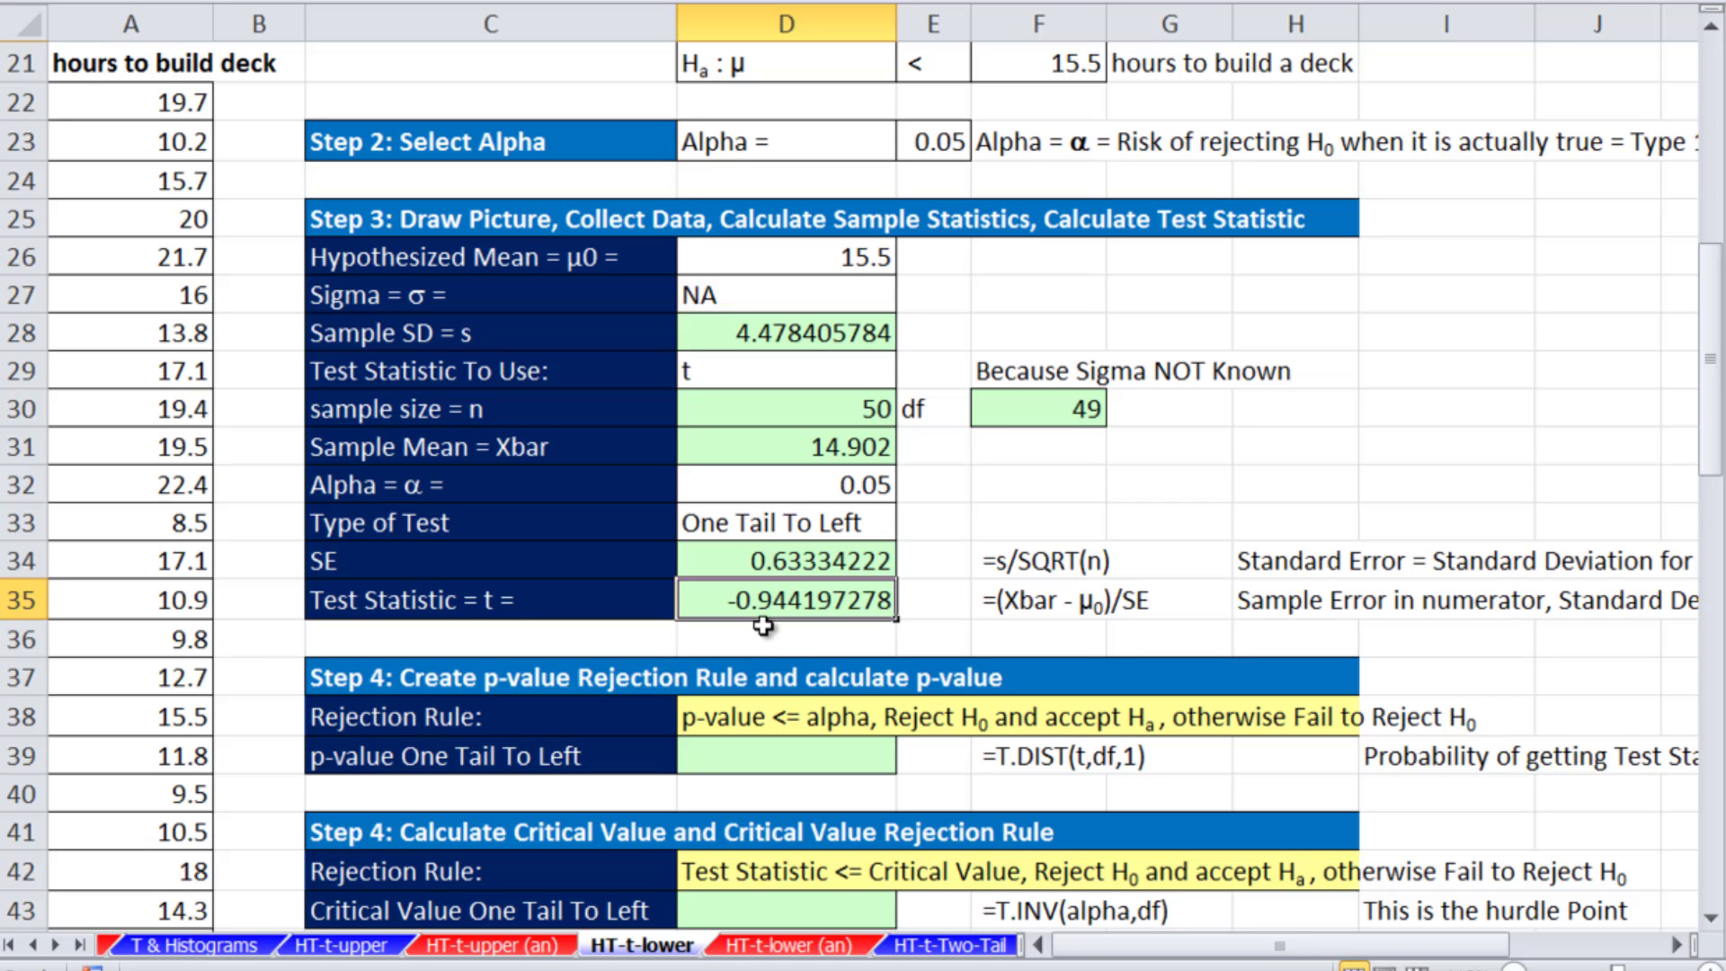
Show the sketch attached to E26 and examine its alpha area, hurdle line, and reject and fail-to-reject regions
click(932, 259)
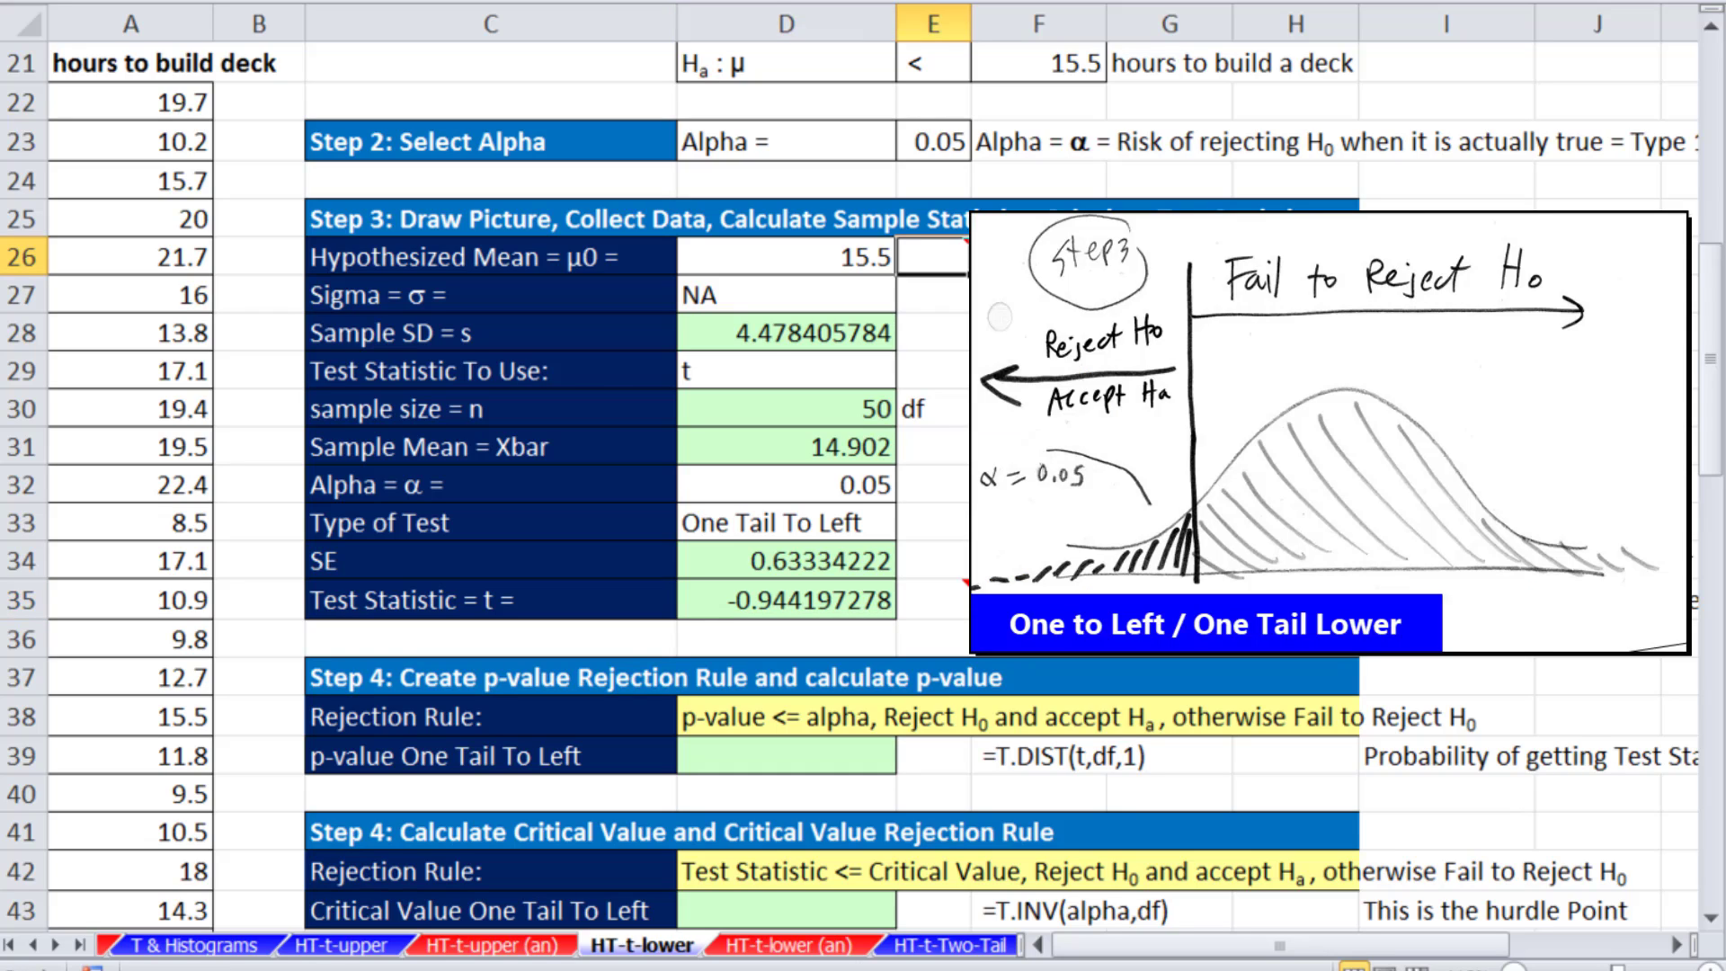
drag(1196, 582, 1187, 174)
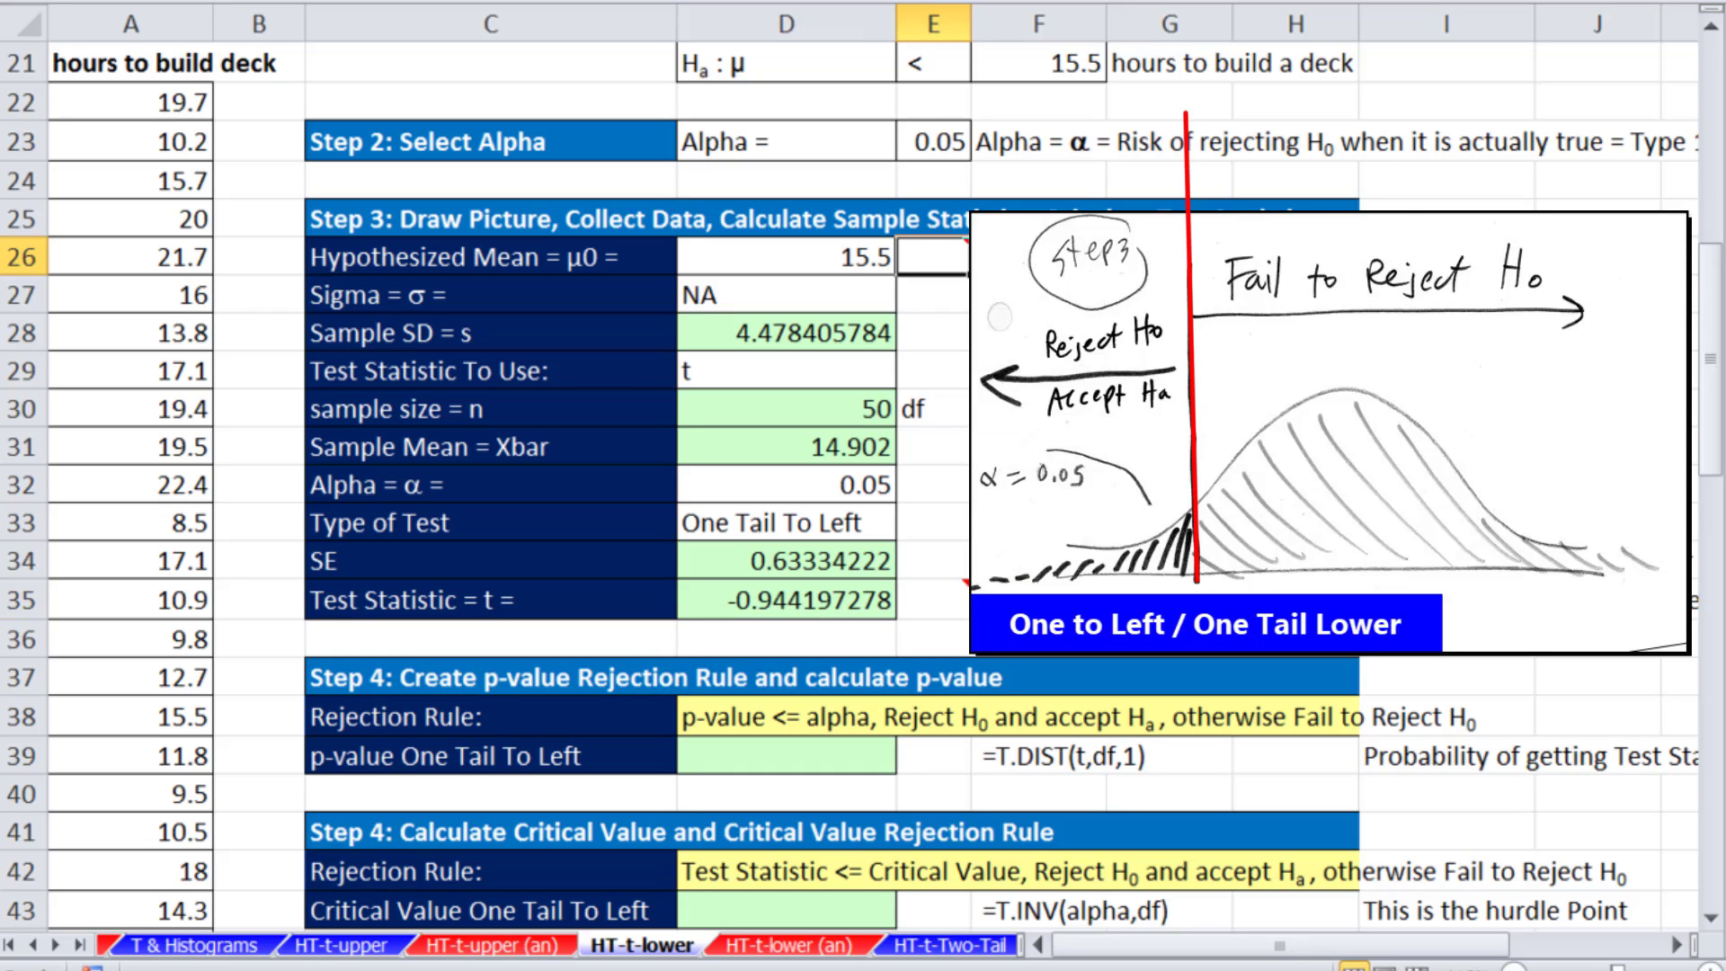
drag(972, 435, 1158, 526)
mouse_move(1179, 367)
mouse_down()
mouse_move(967, 372)
mouse_move(1024, 319)
mouse_up()
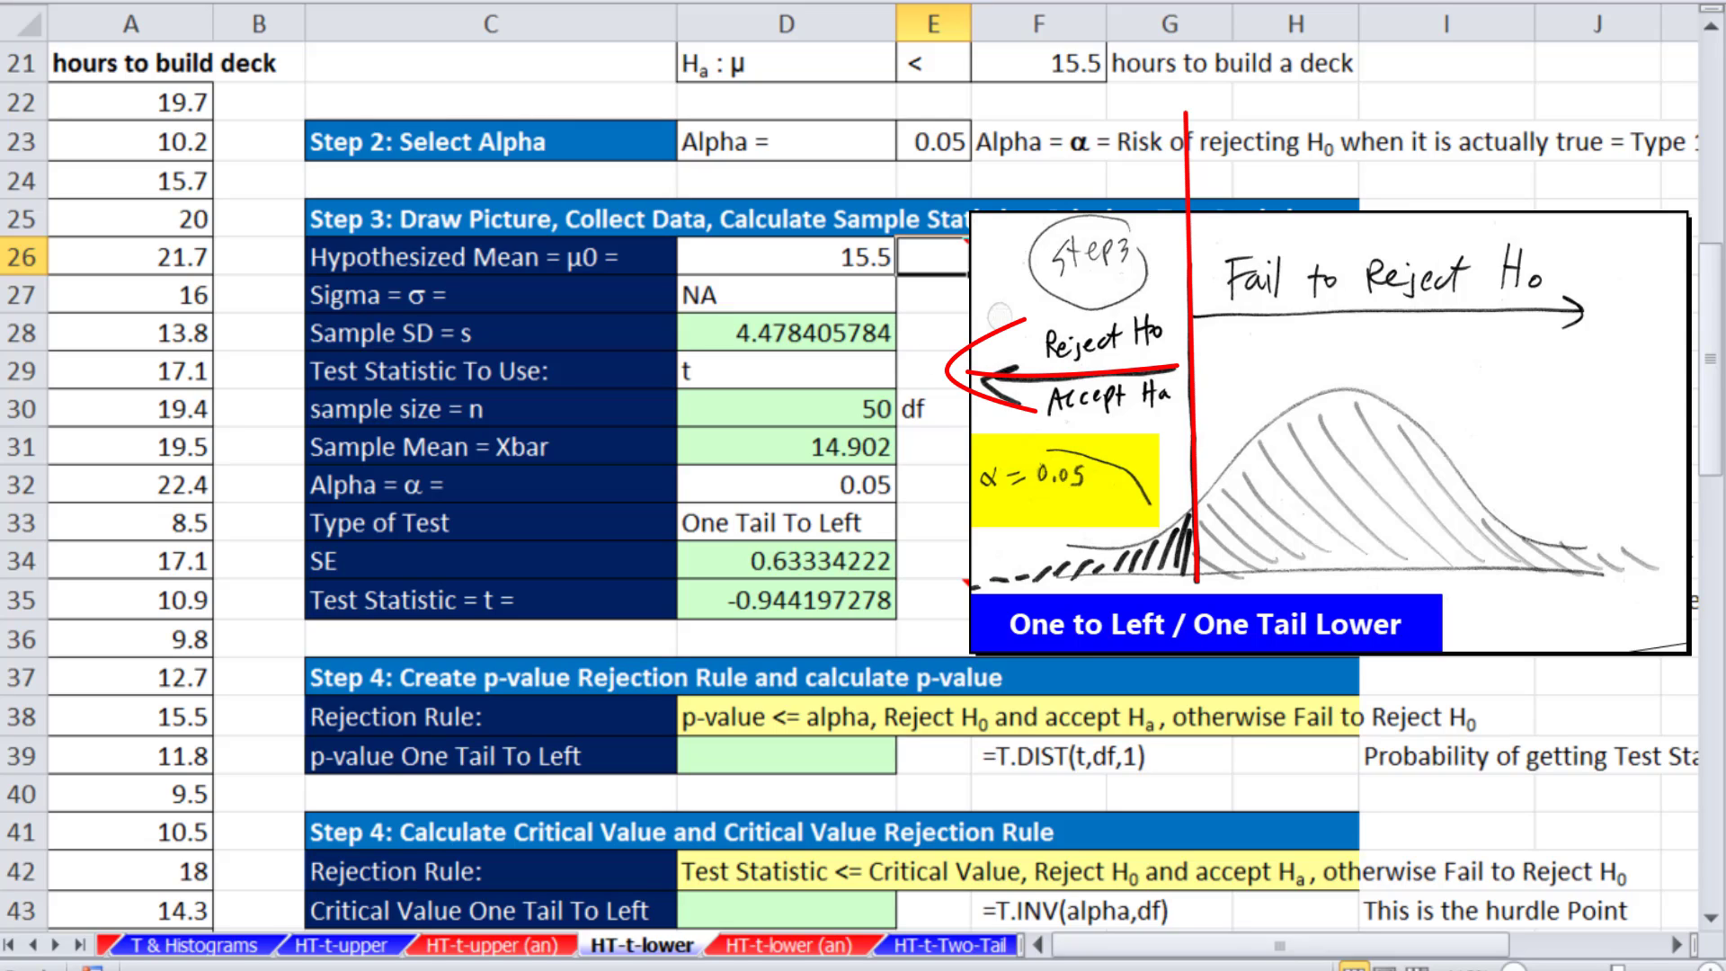
drag(1194, 364, 1618, 356)
drag(1479, 317, 1546, 398)
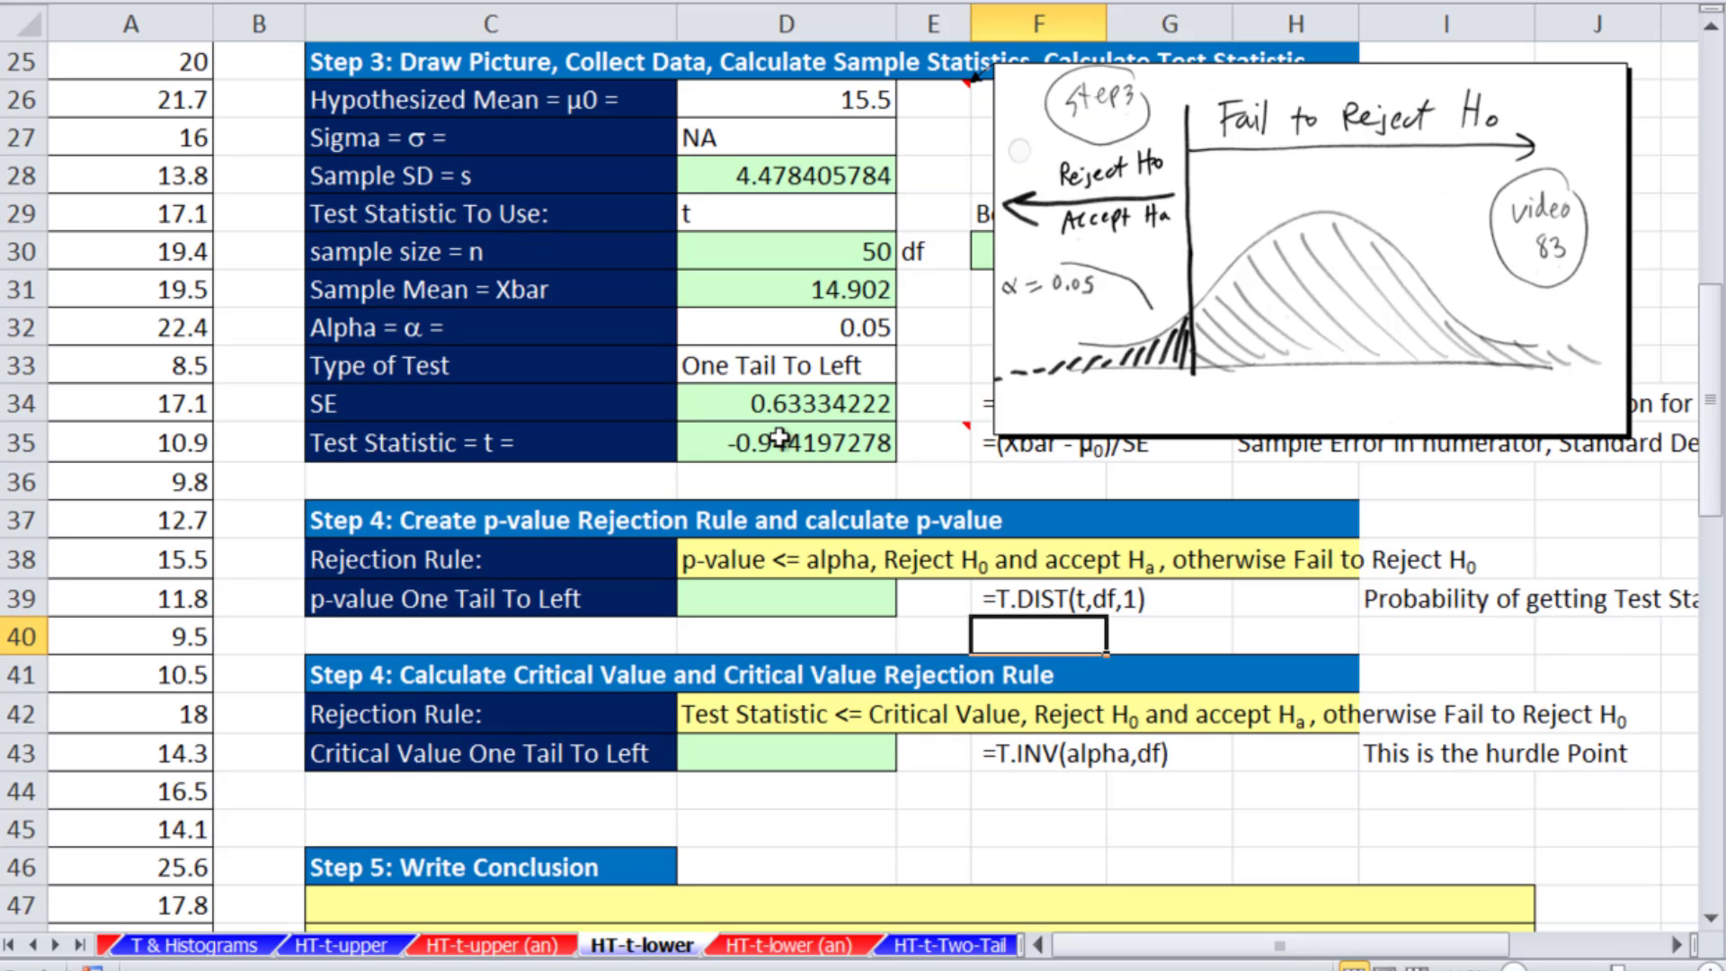
click(779, 437)
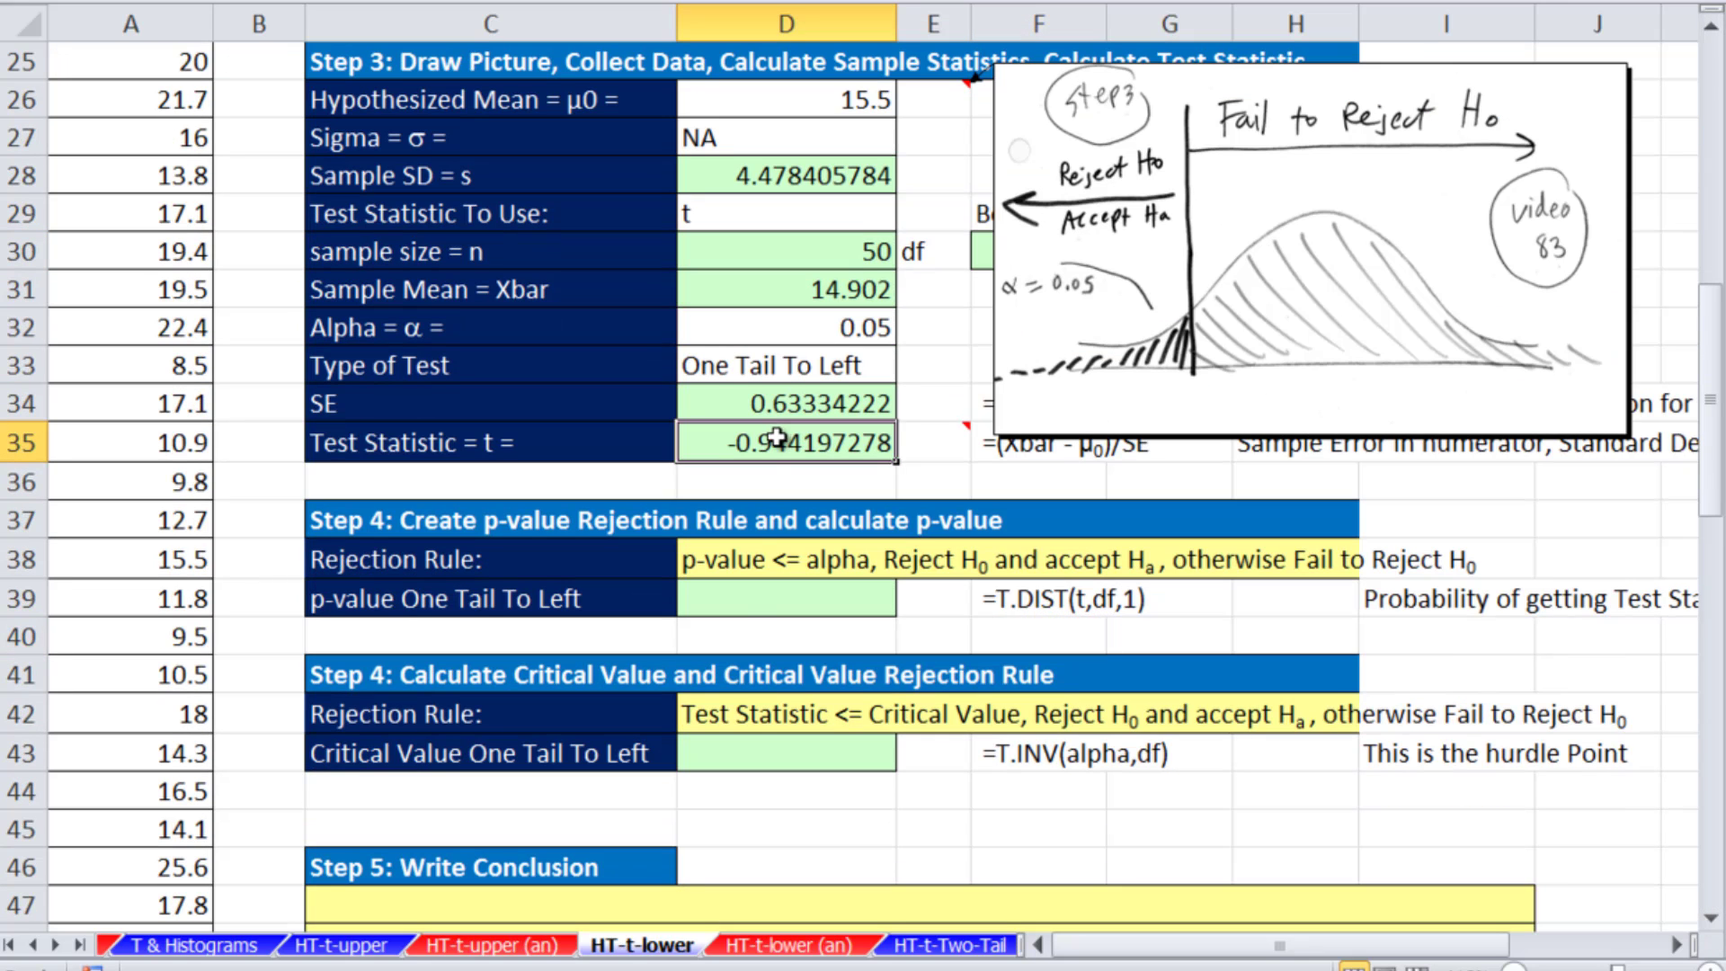
click(741, 598)
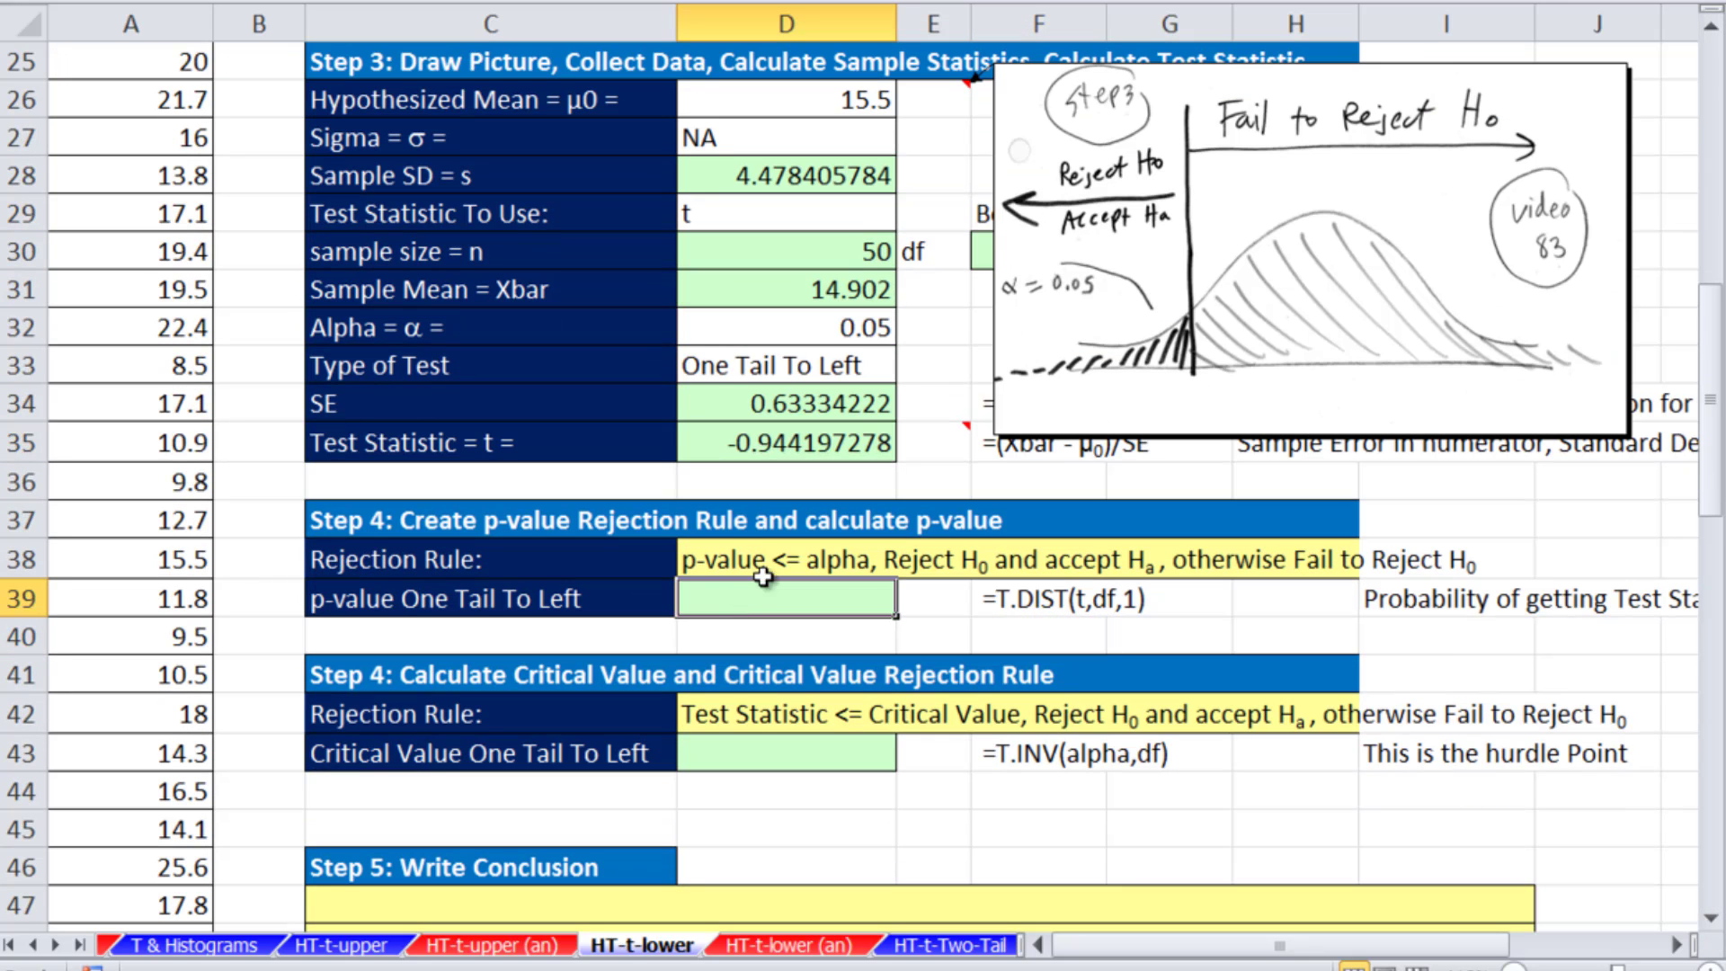
click(793, 760)
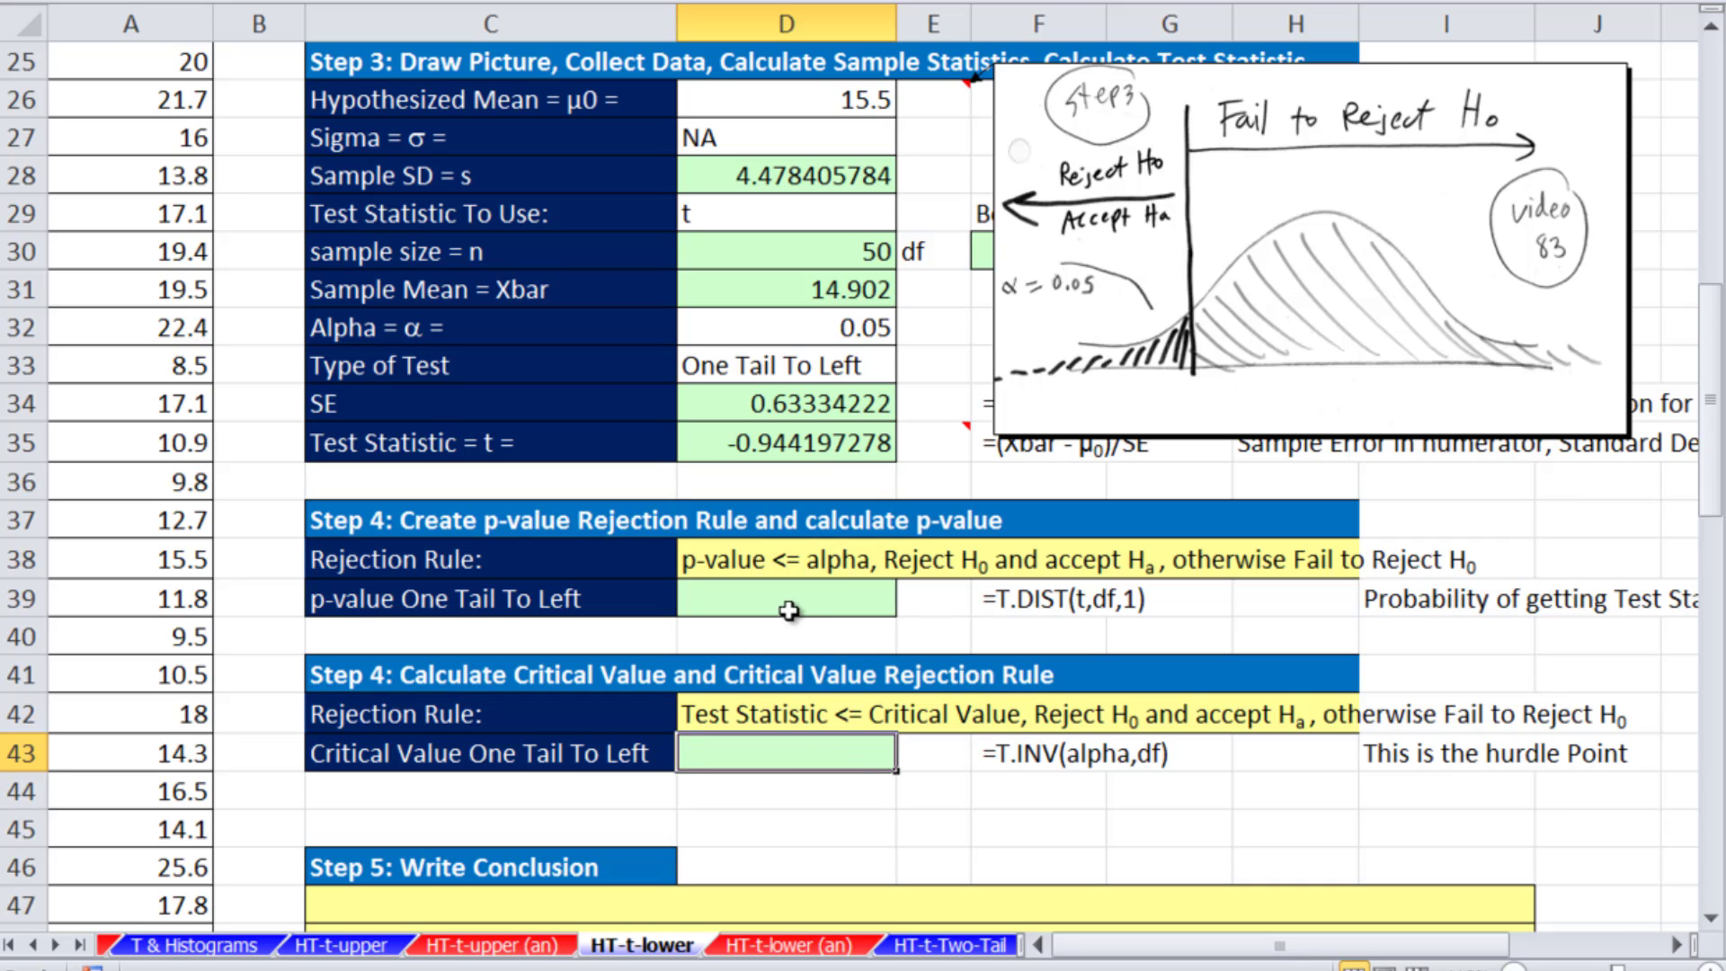
Calculate the one-tail-to-left p-value in D39 with the formula =T.DIST(D35,F30,1)
click(814, 613)
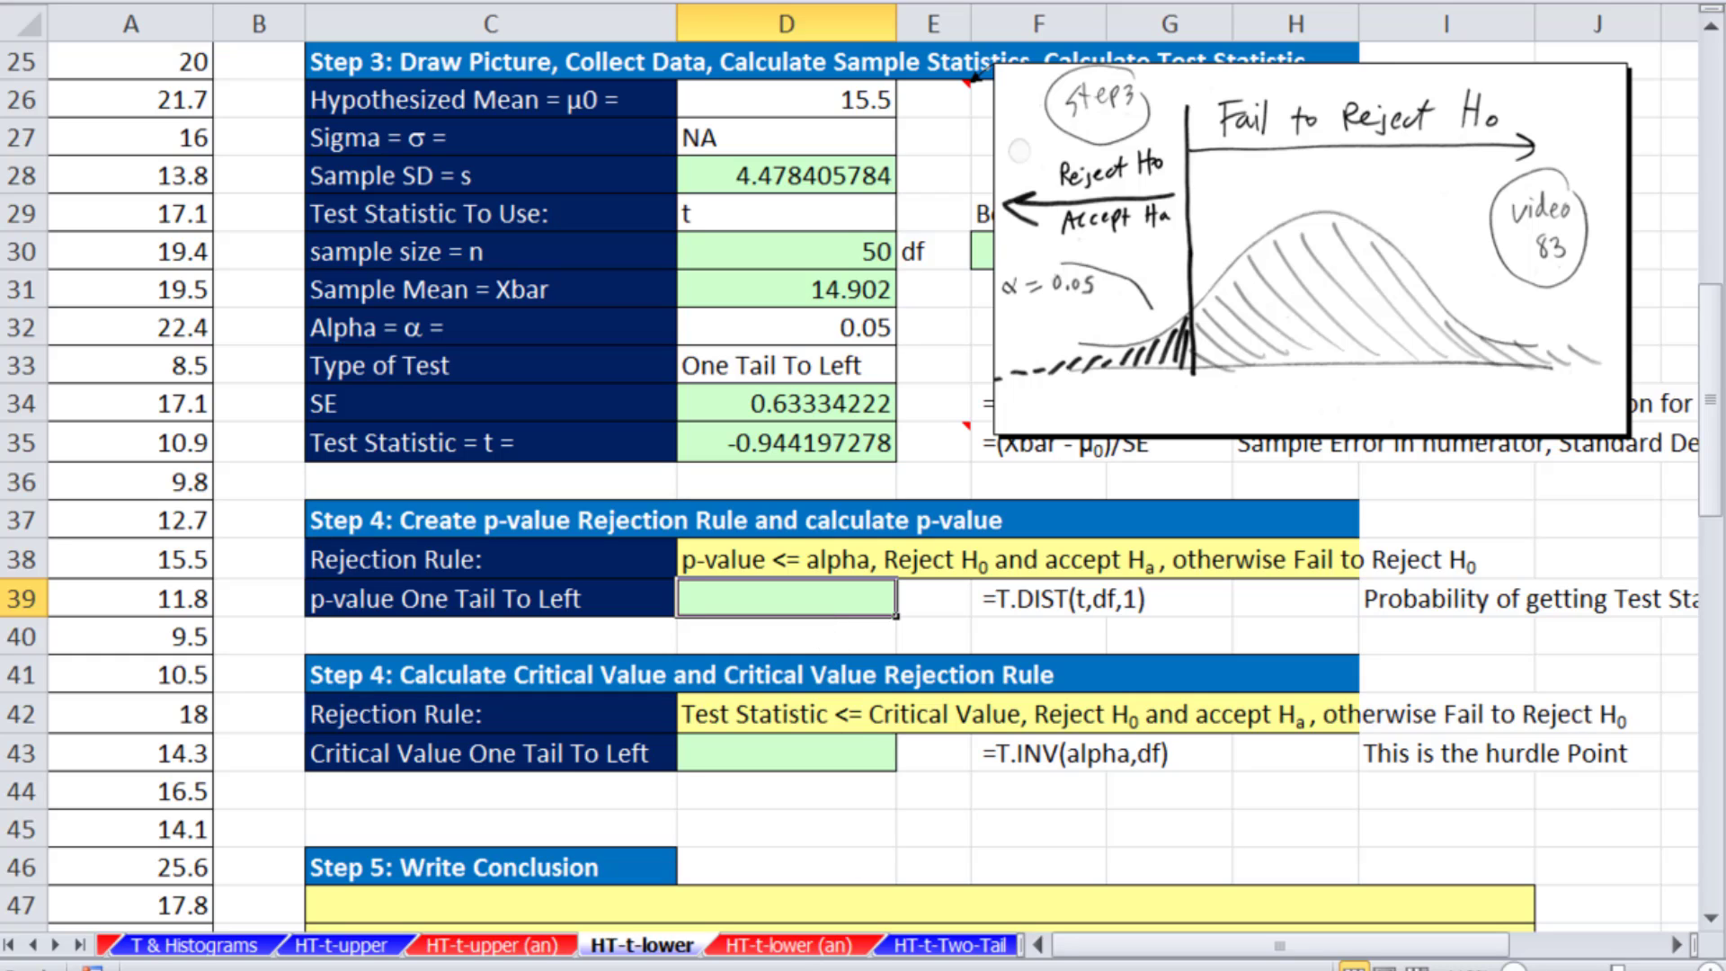
text(=t.)
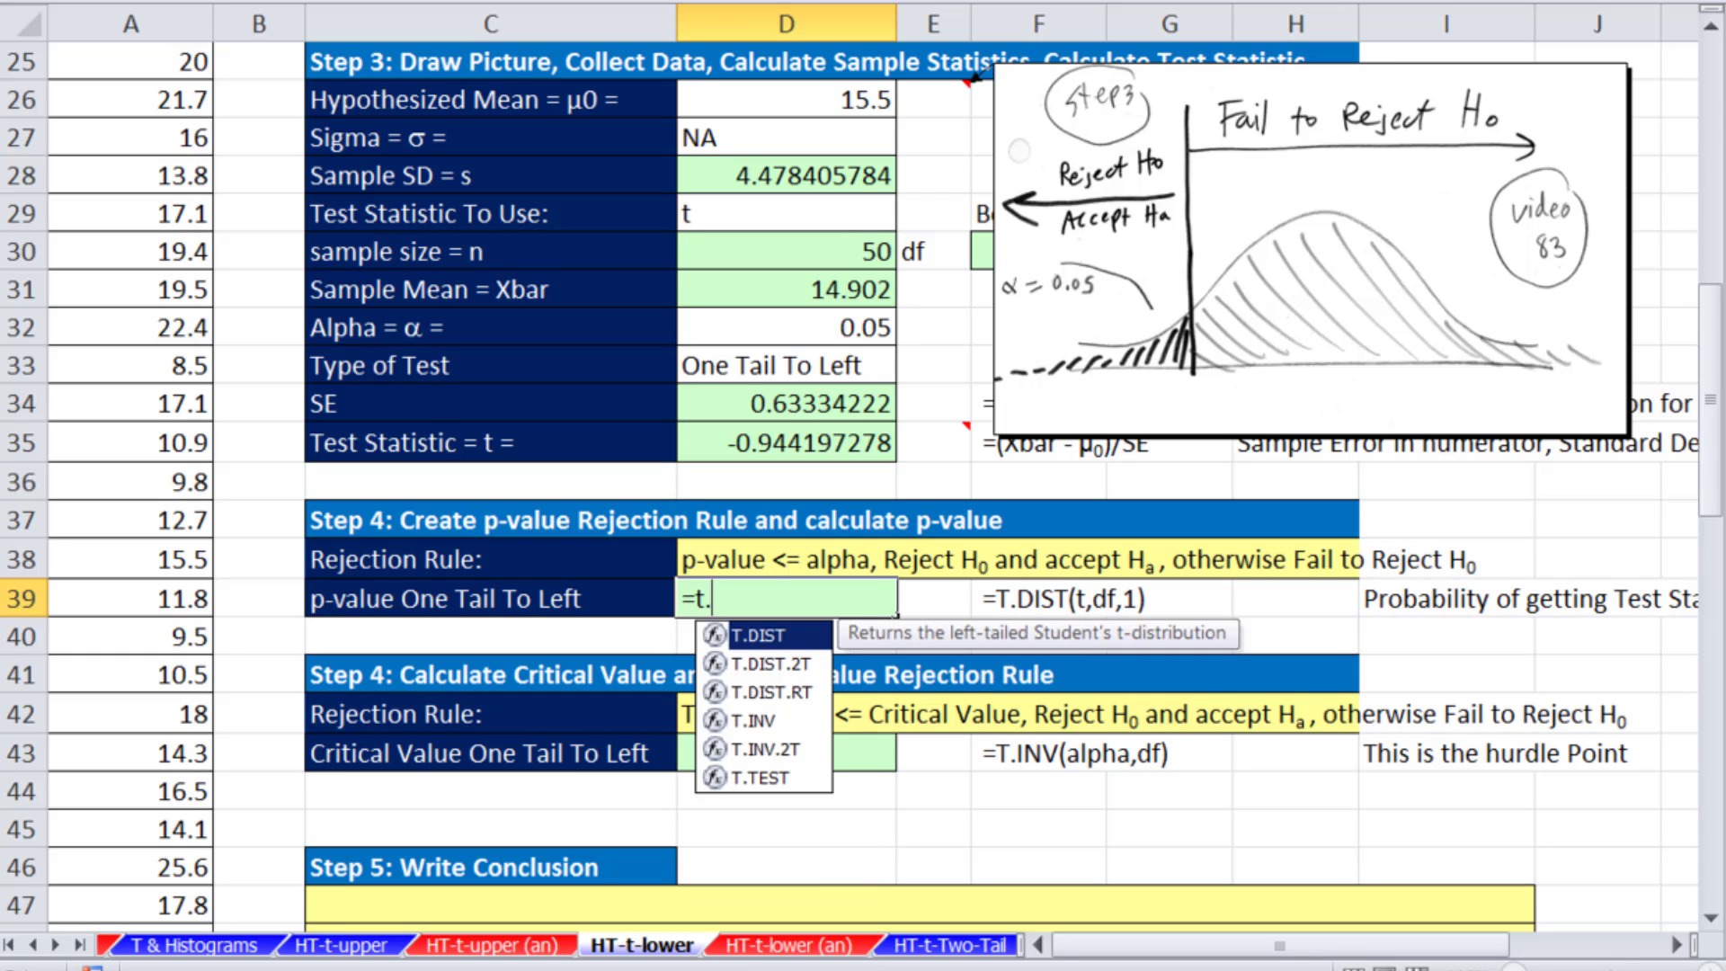
key(Tab)
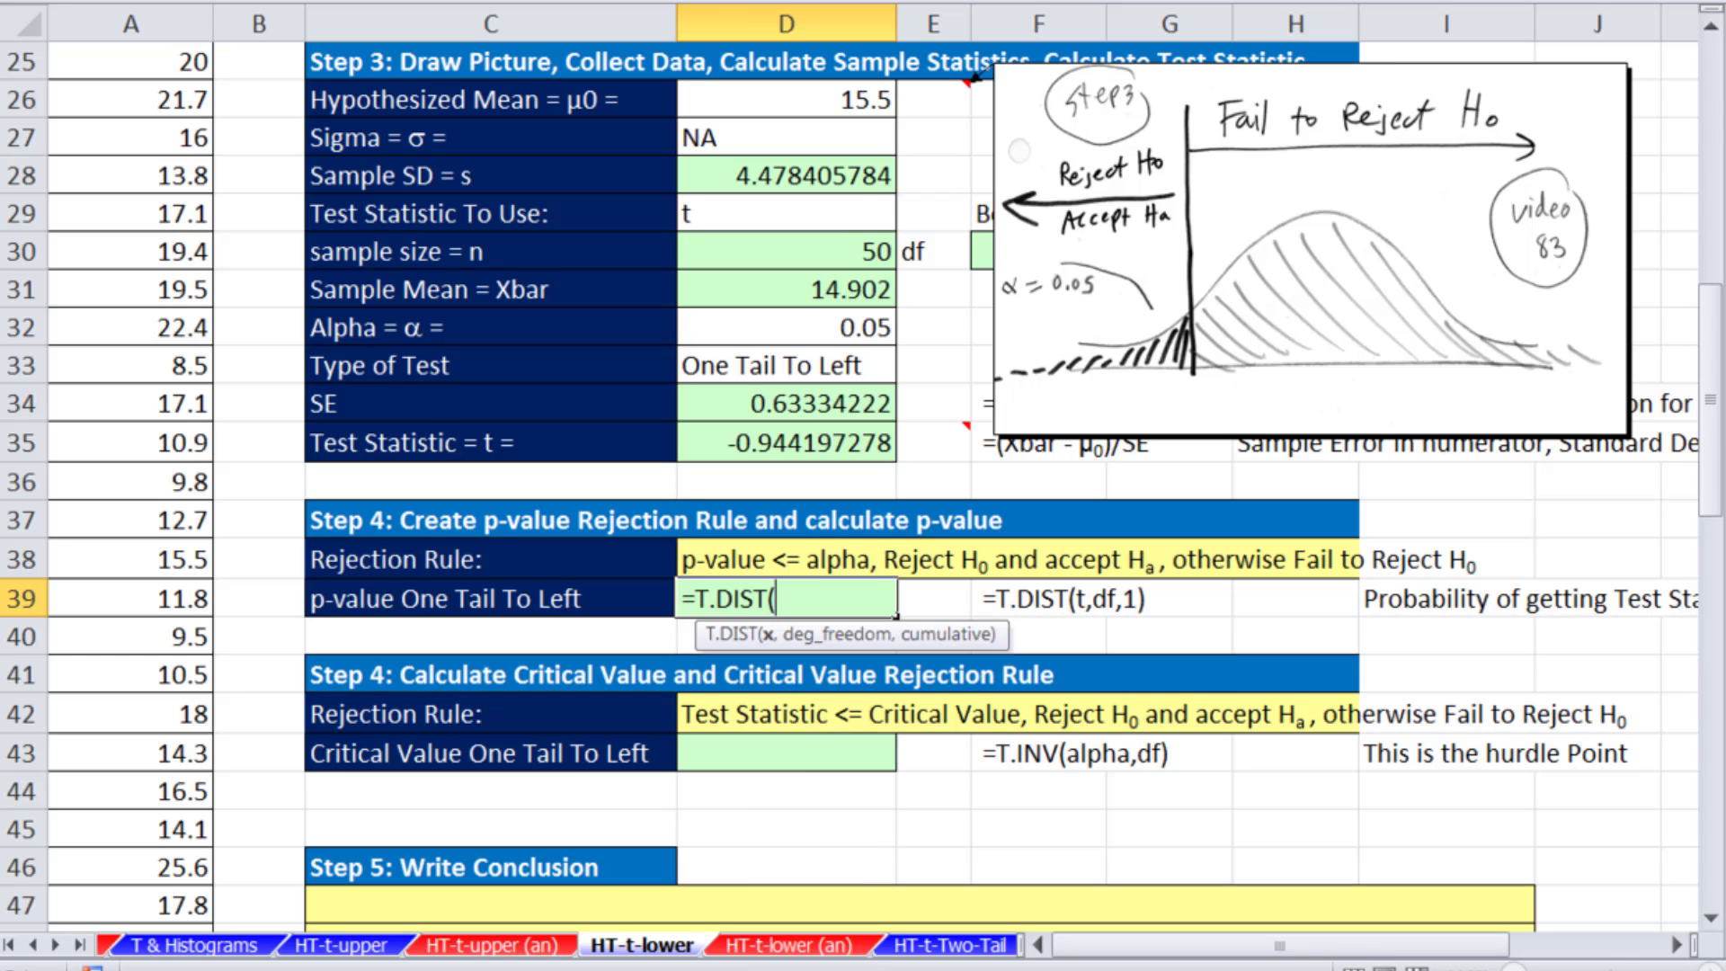
click(750, 441)
text(,)
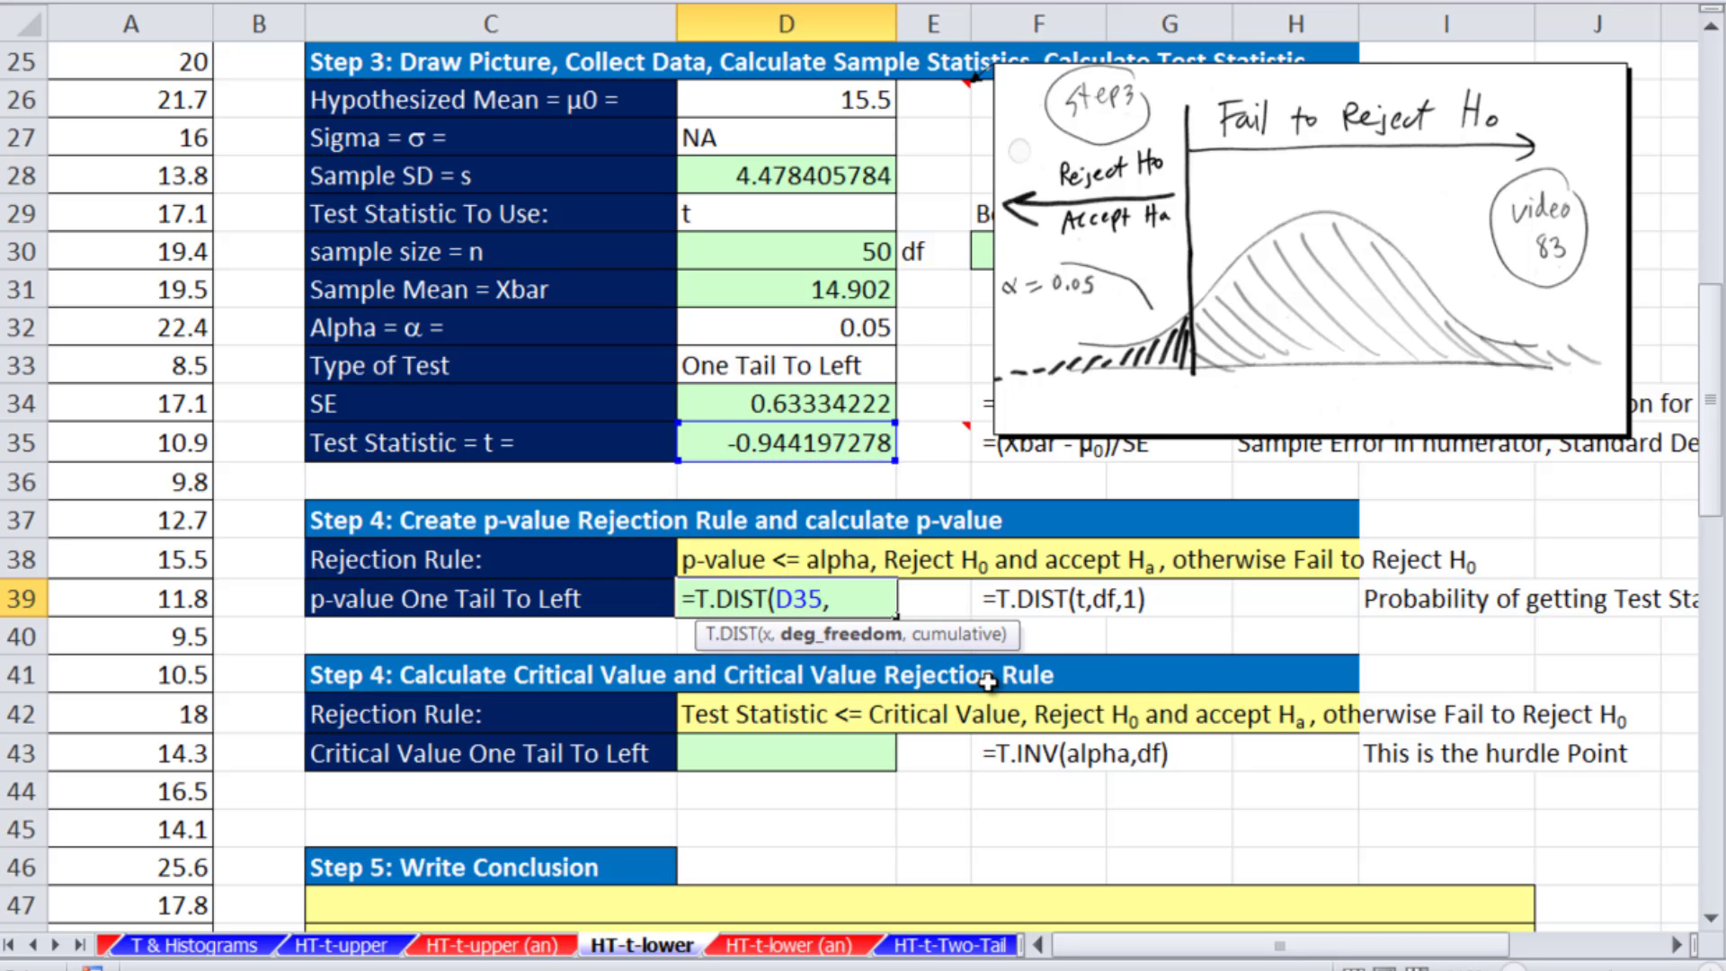
click(983, 259)
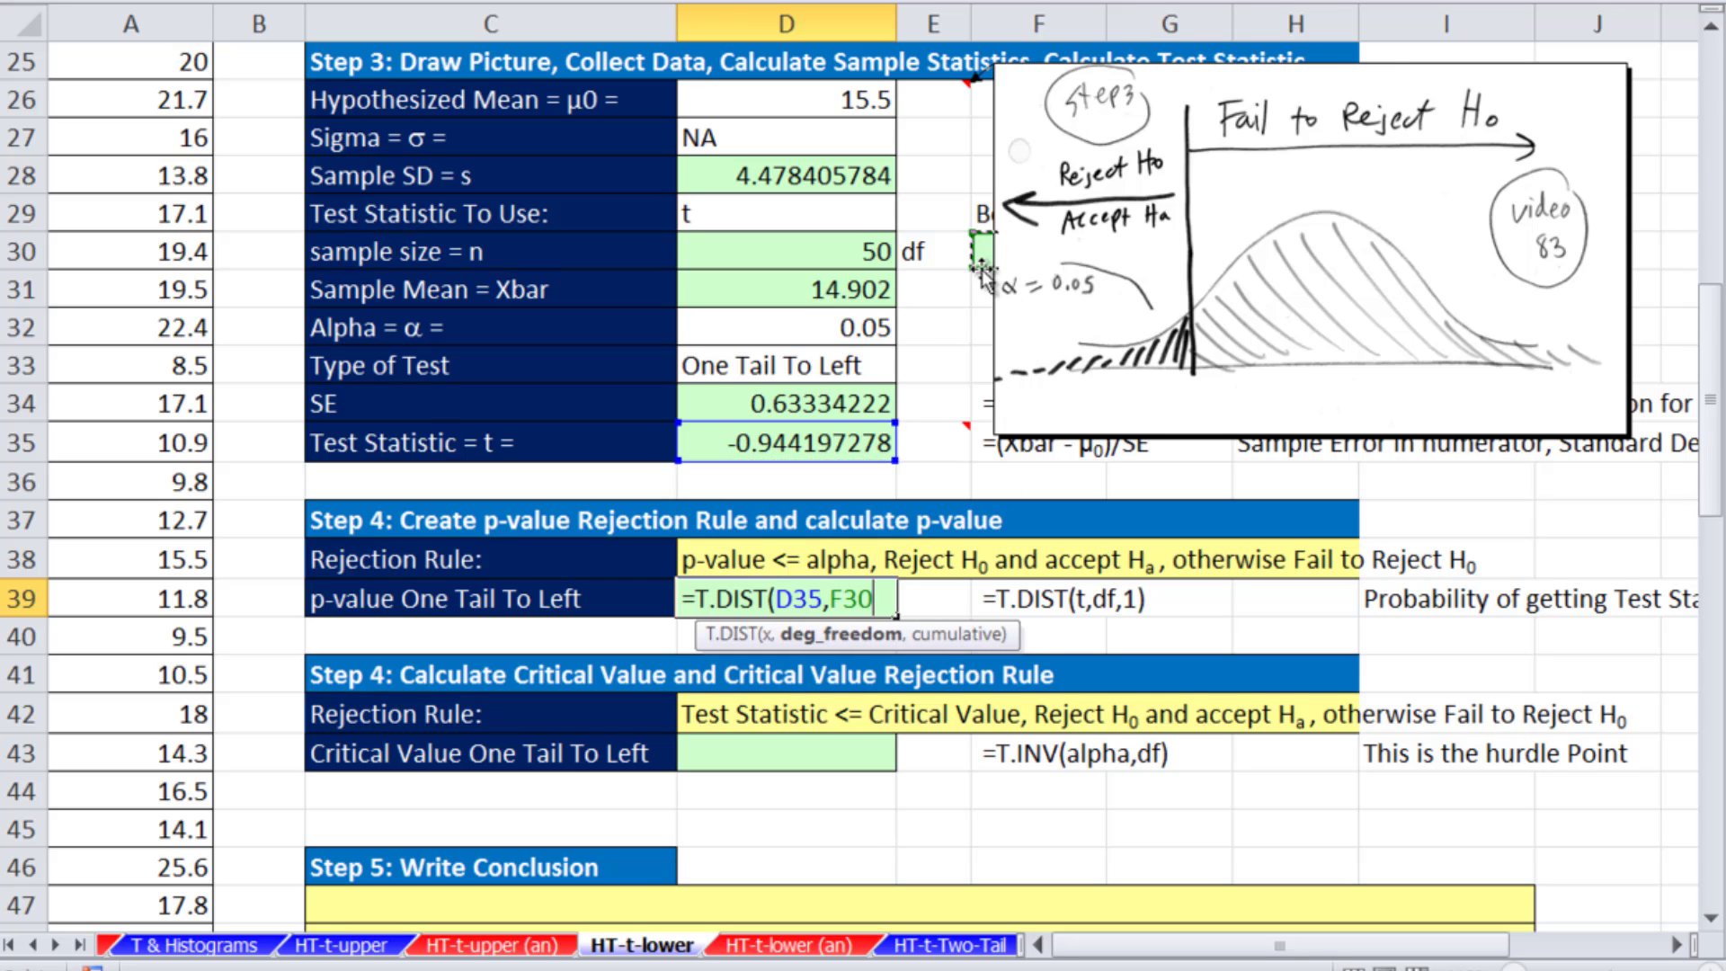
text(,)
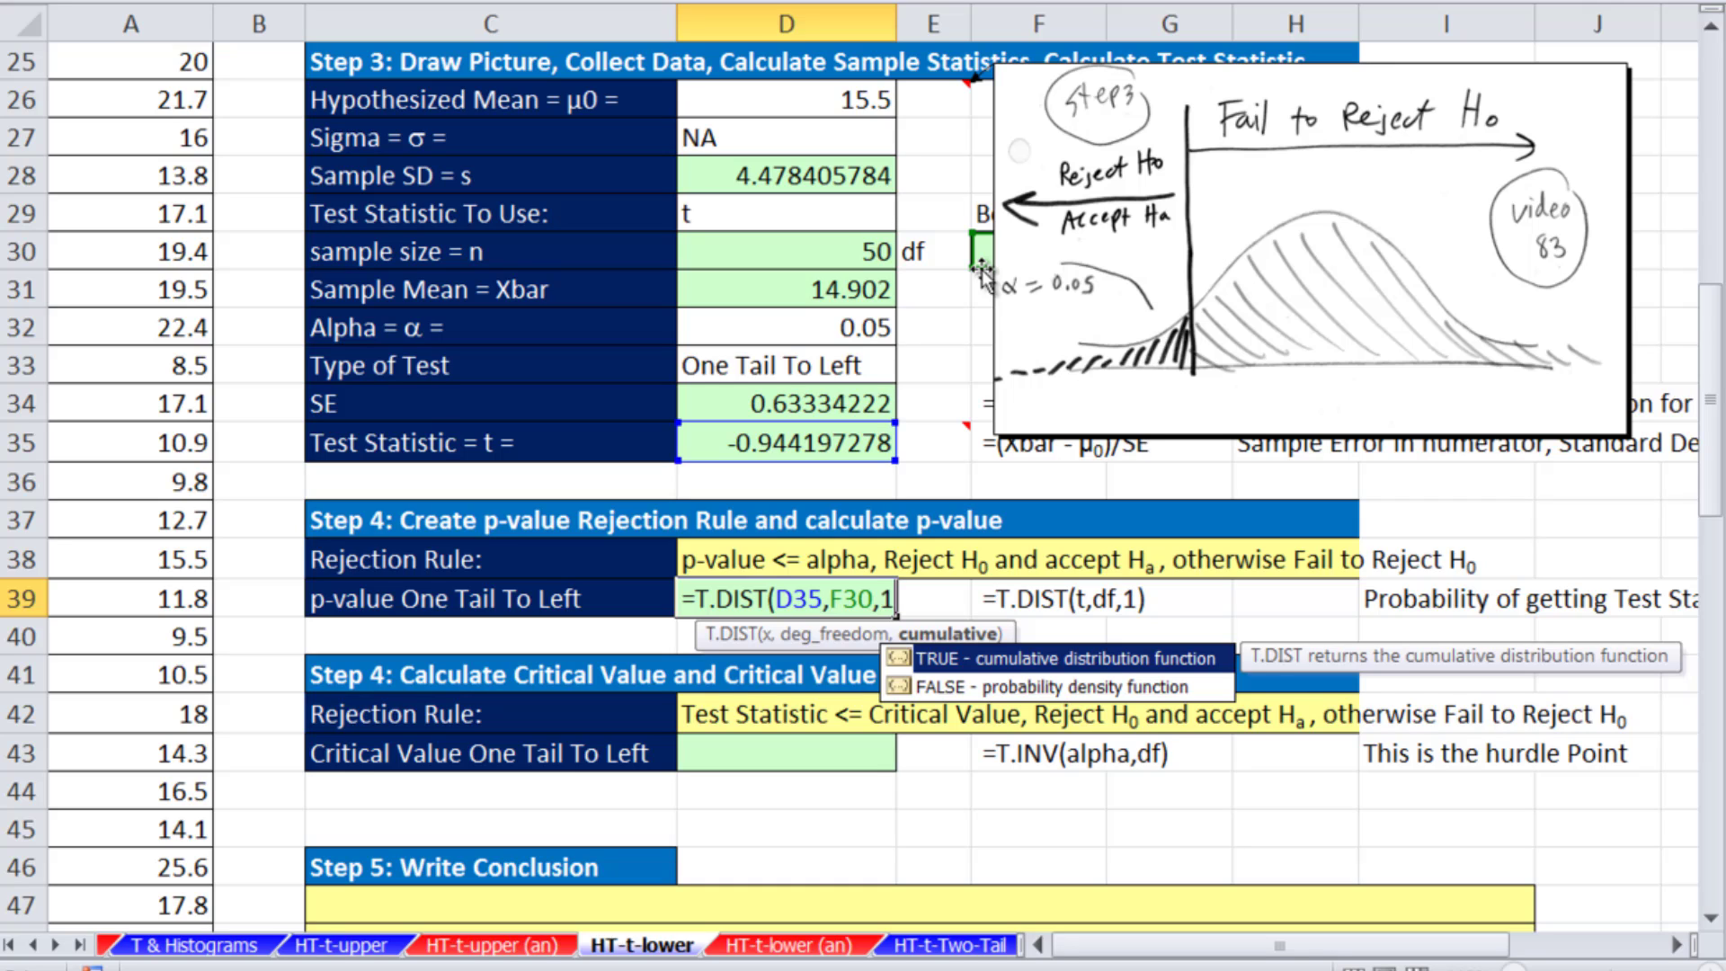
text(1))
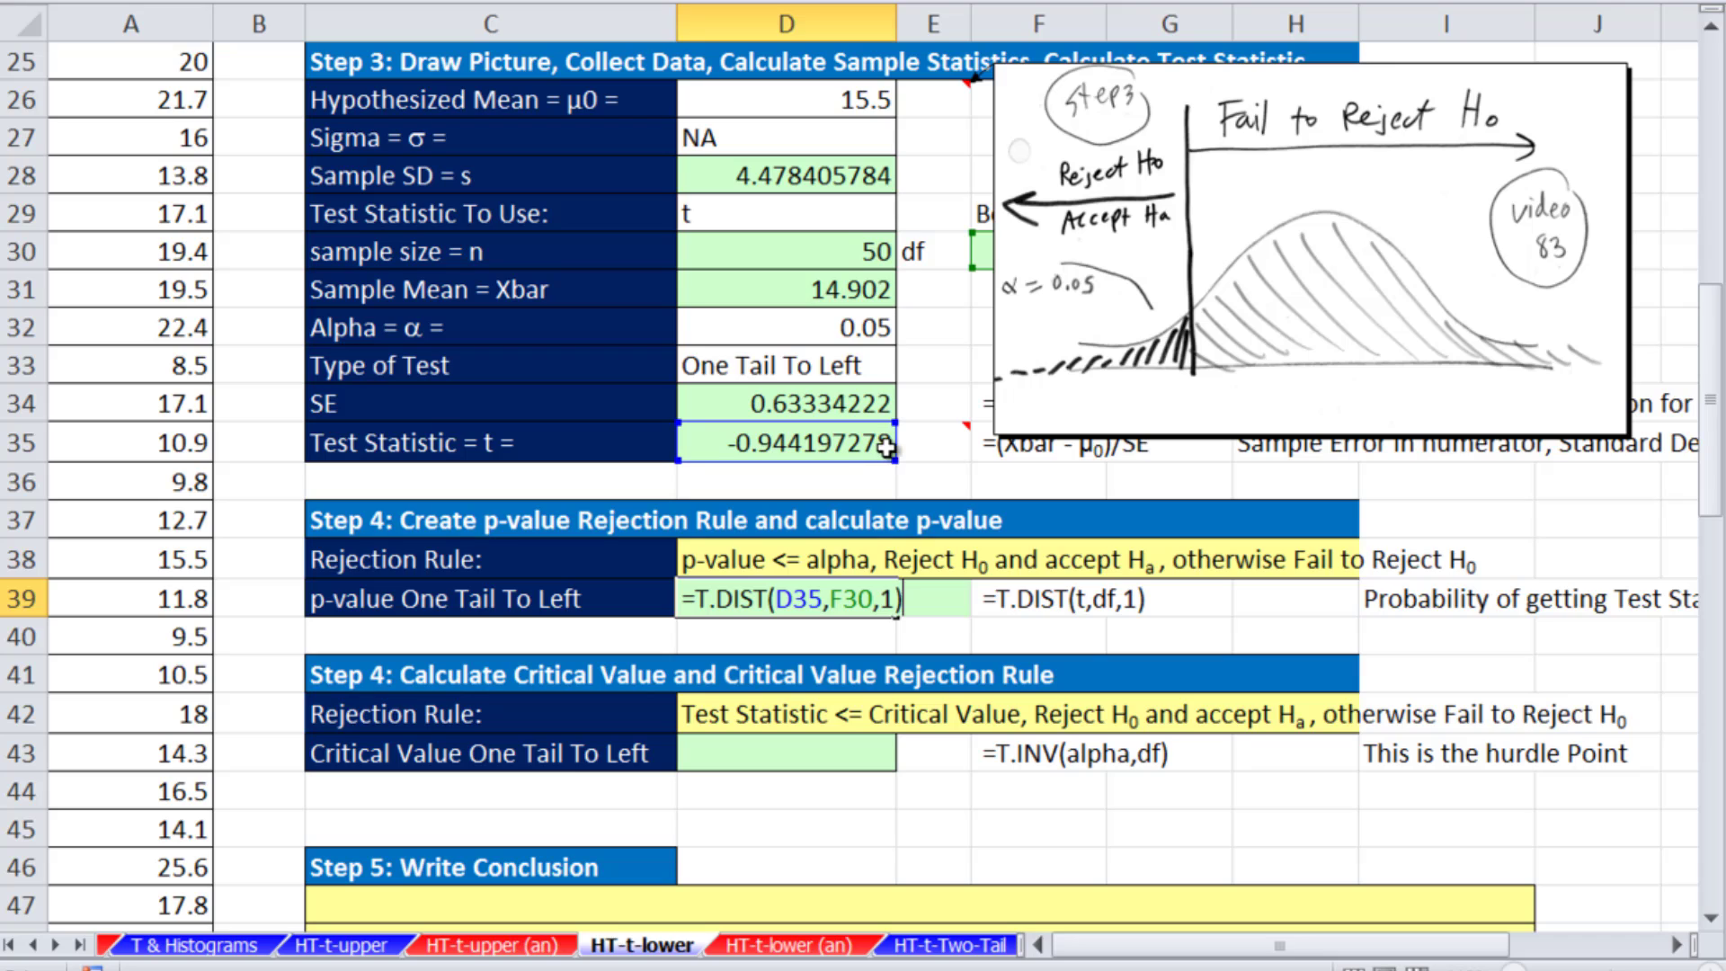
key(ctrl+Return)
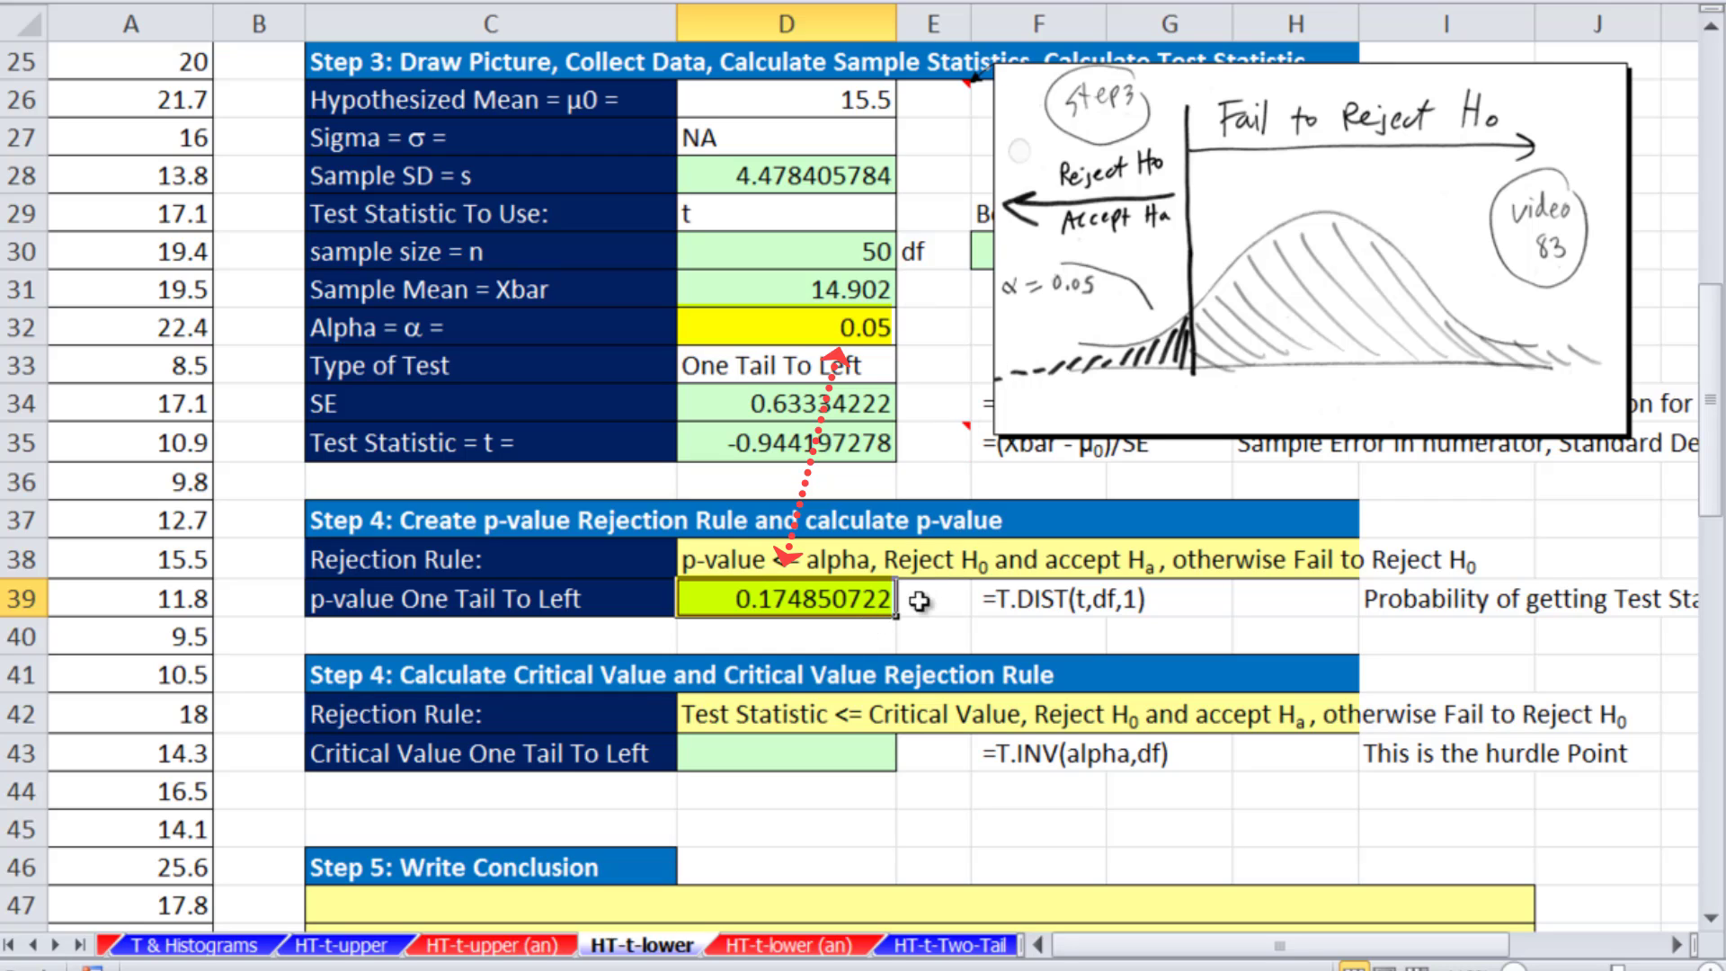
Calculate the one-tail-to-left critical value in D43 with the formula =T.INV(D32,F30)
click(798, 760)
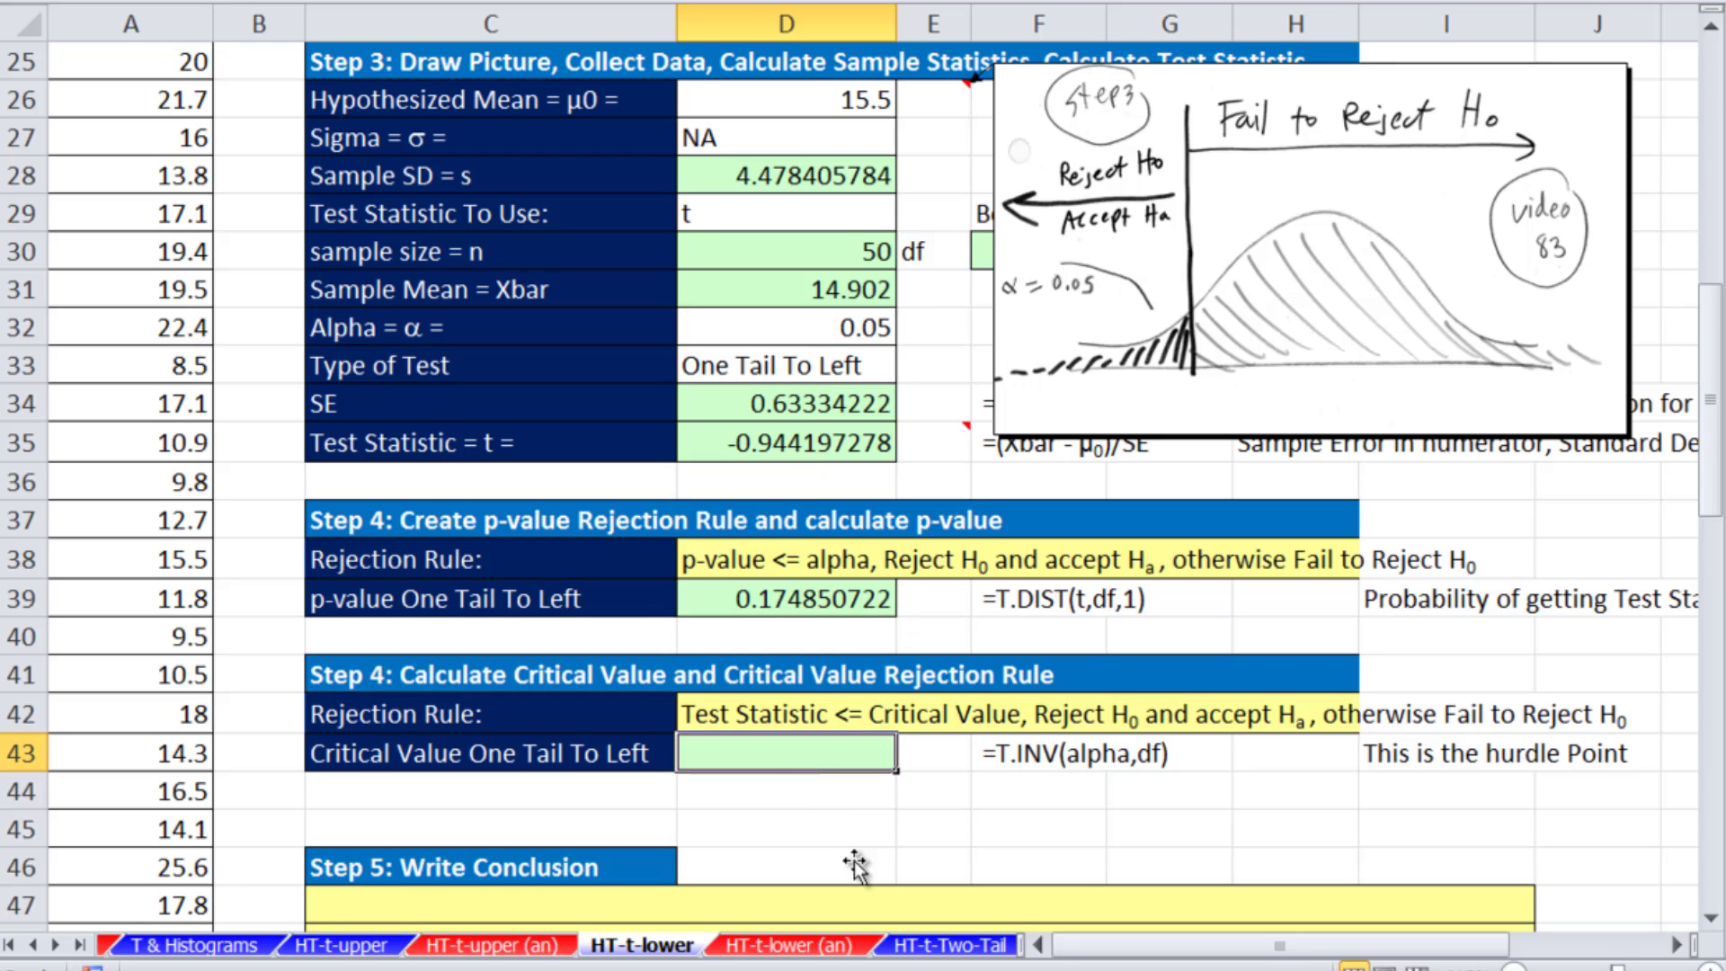
text(=)
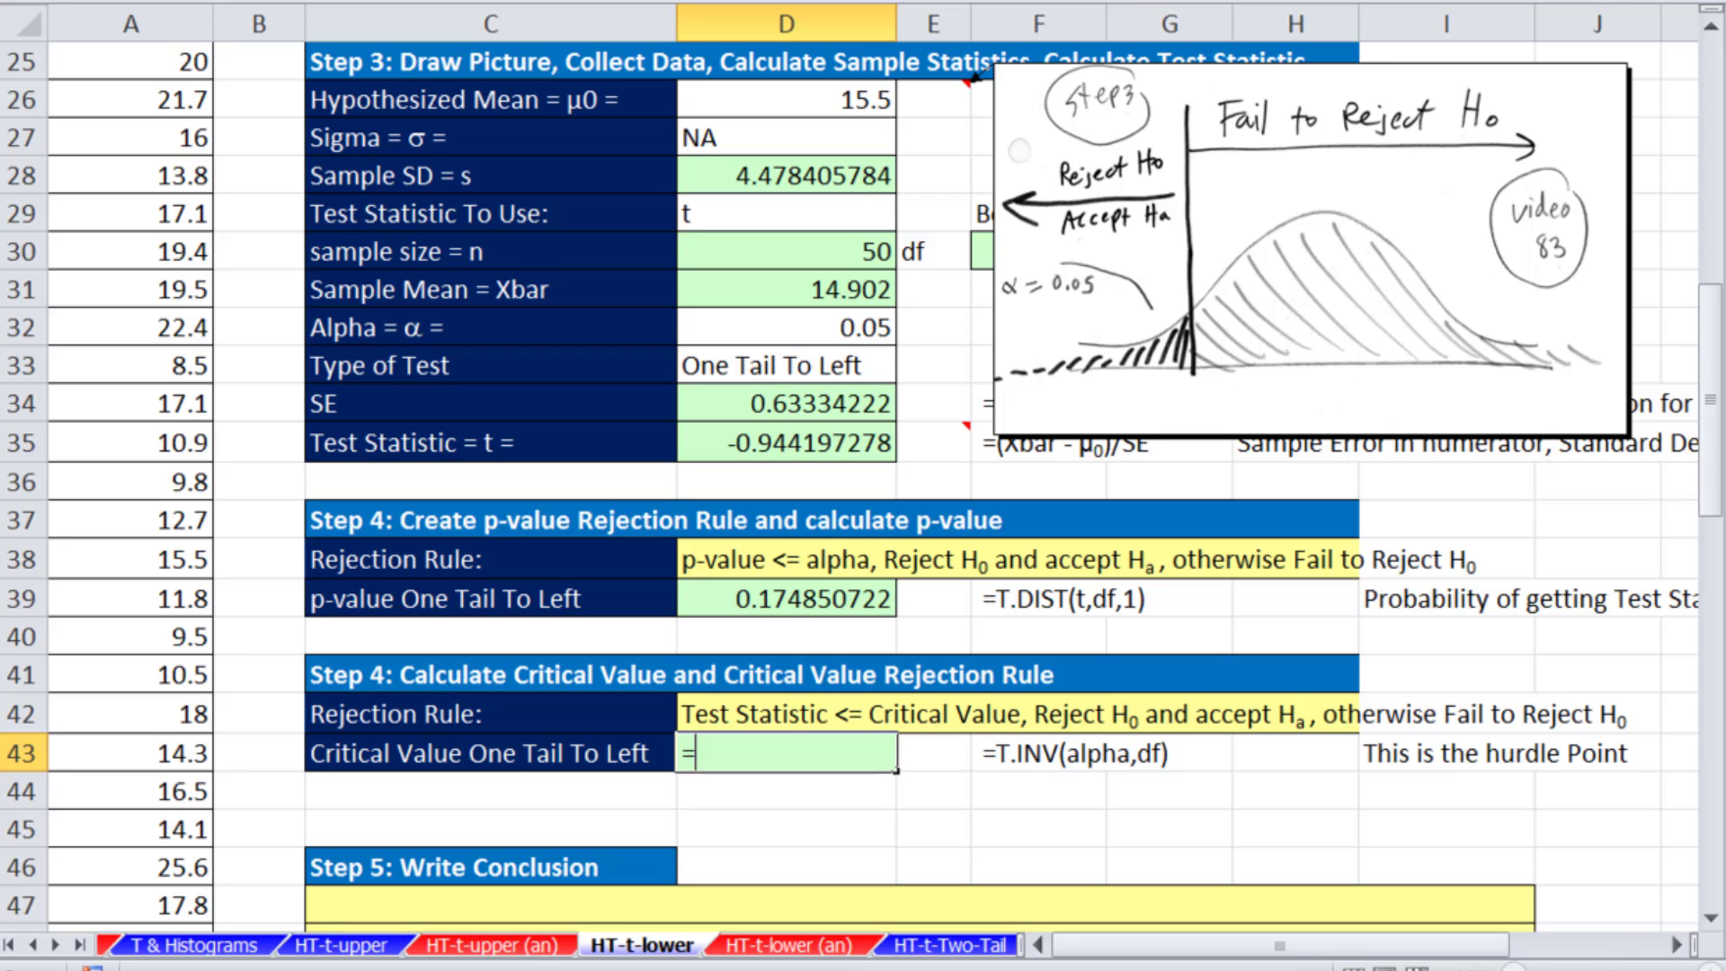
text(t.)
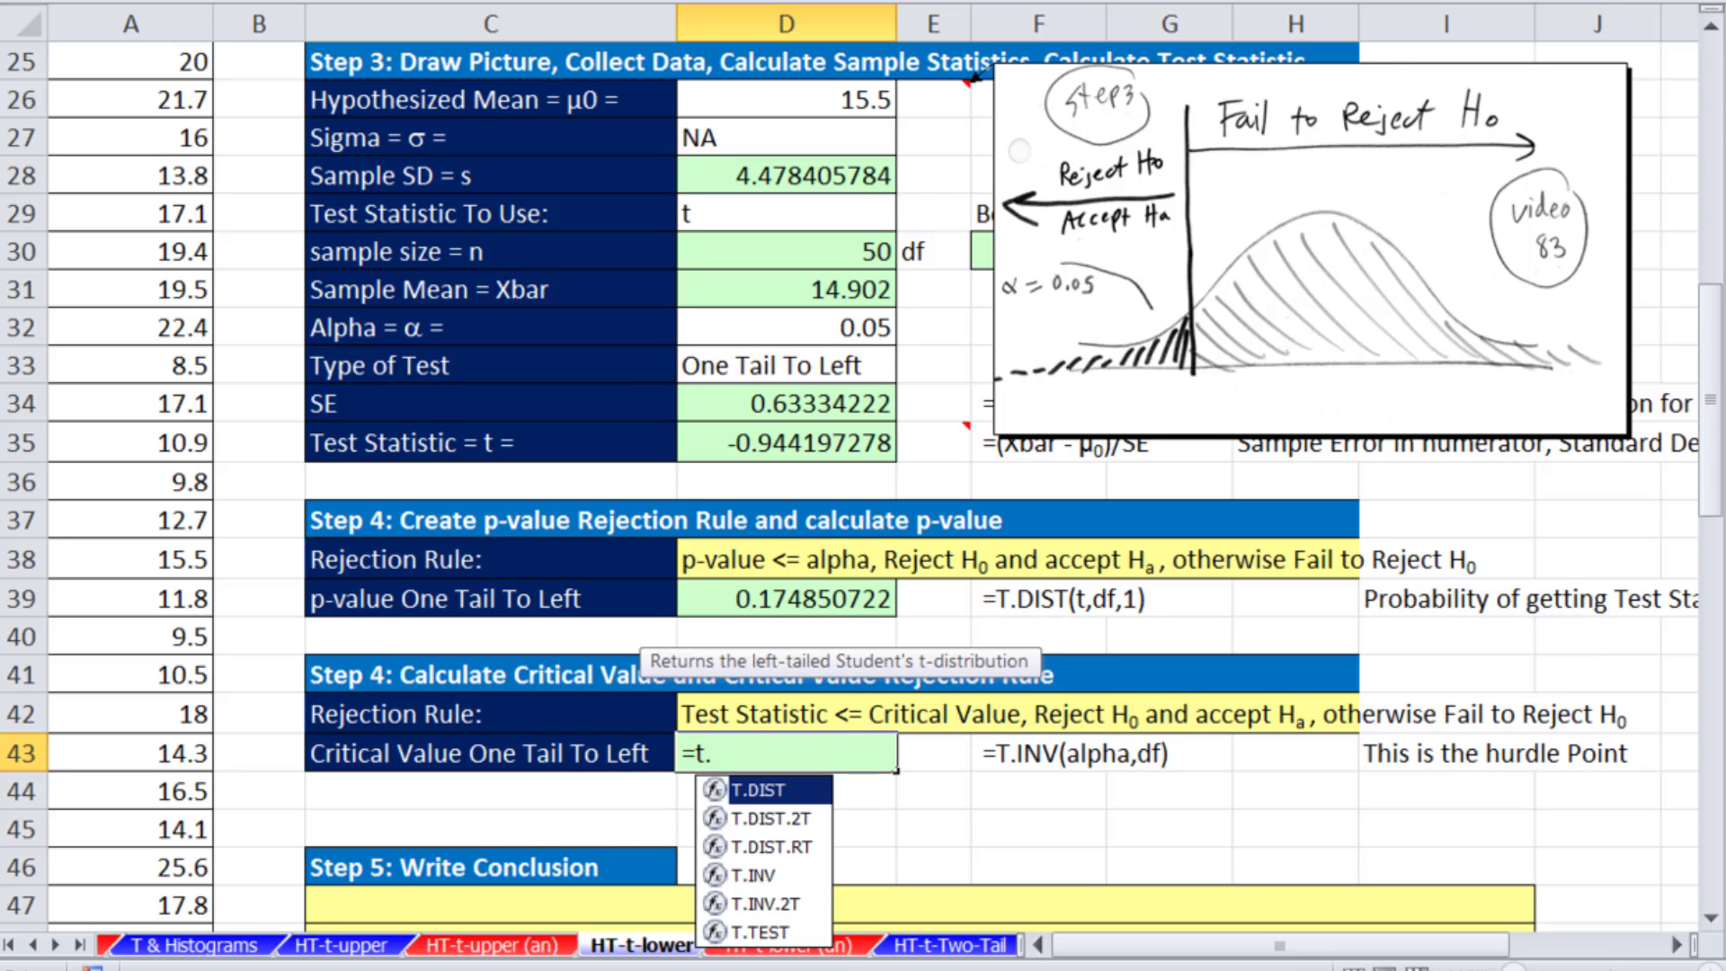
double_click(775, 874)
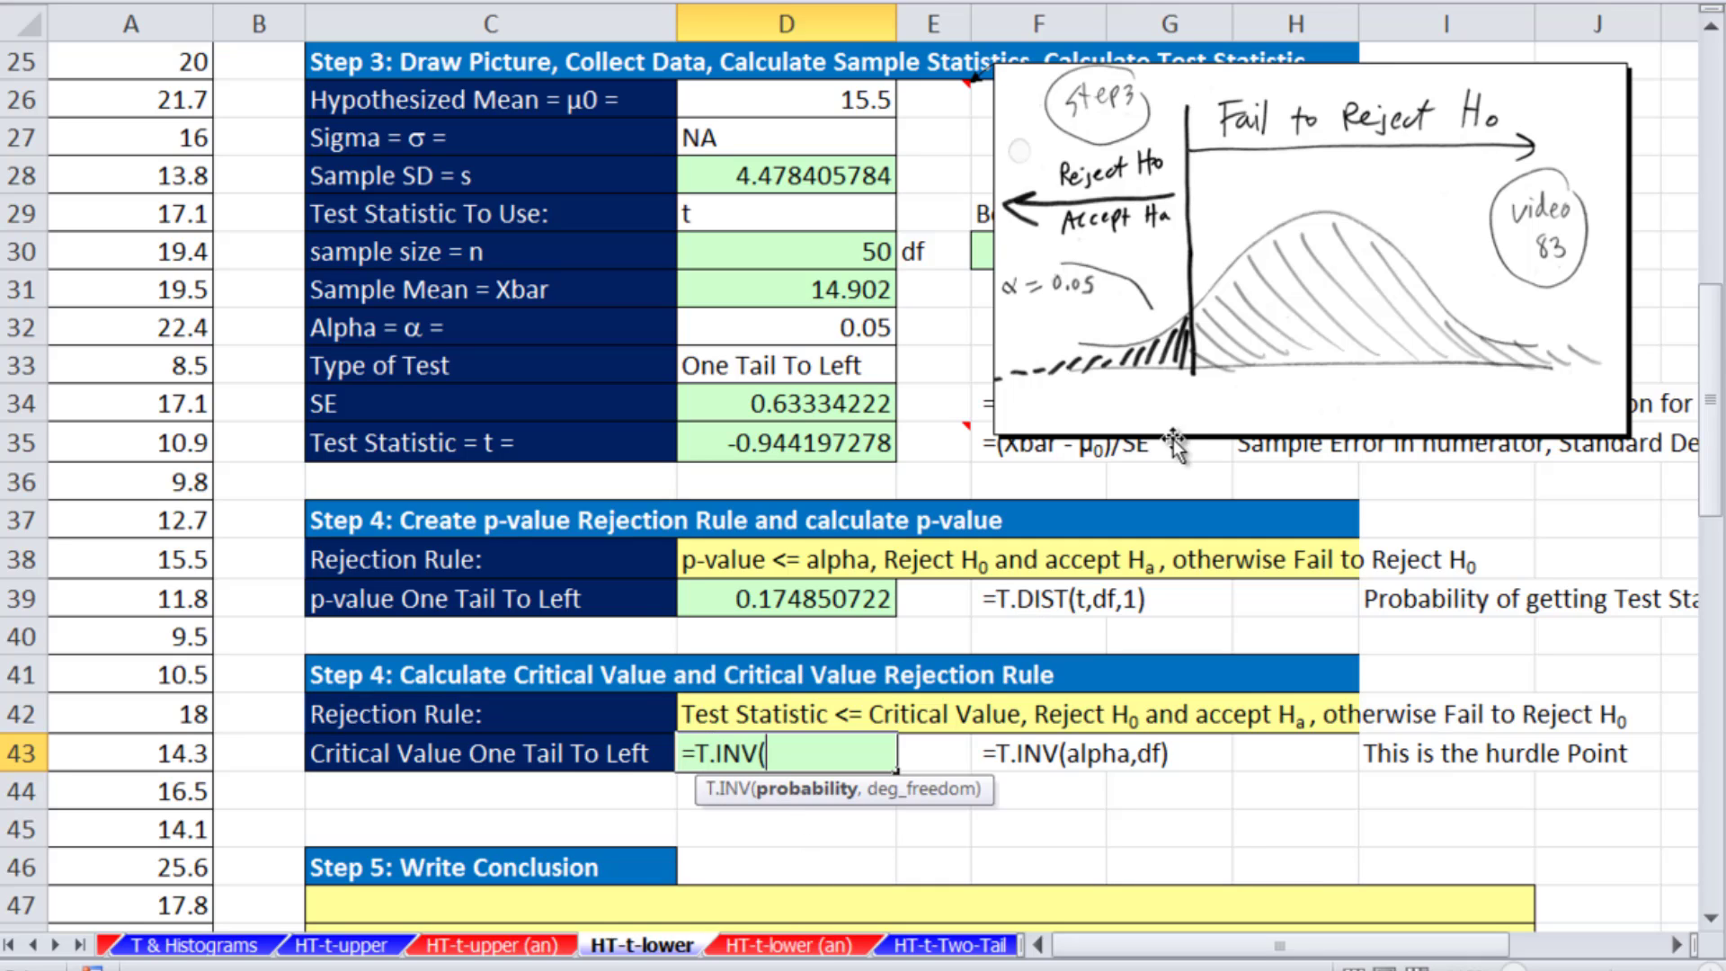
click(798, 329)
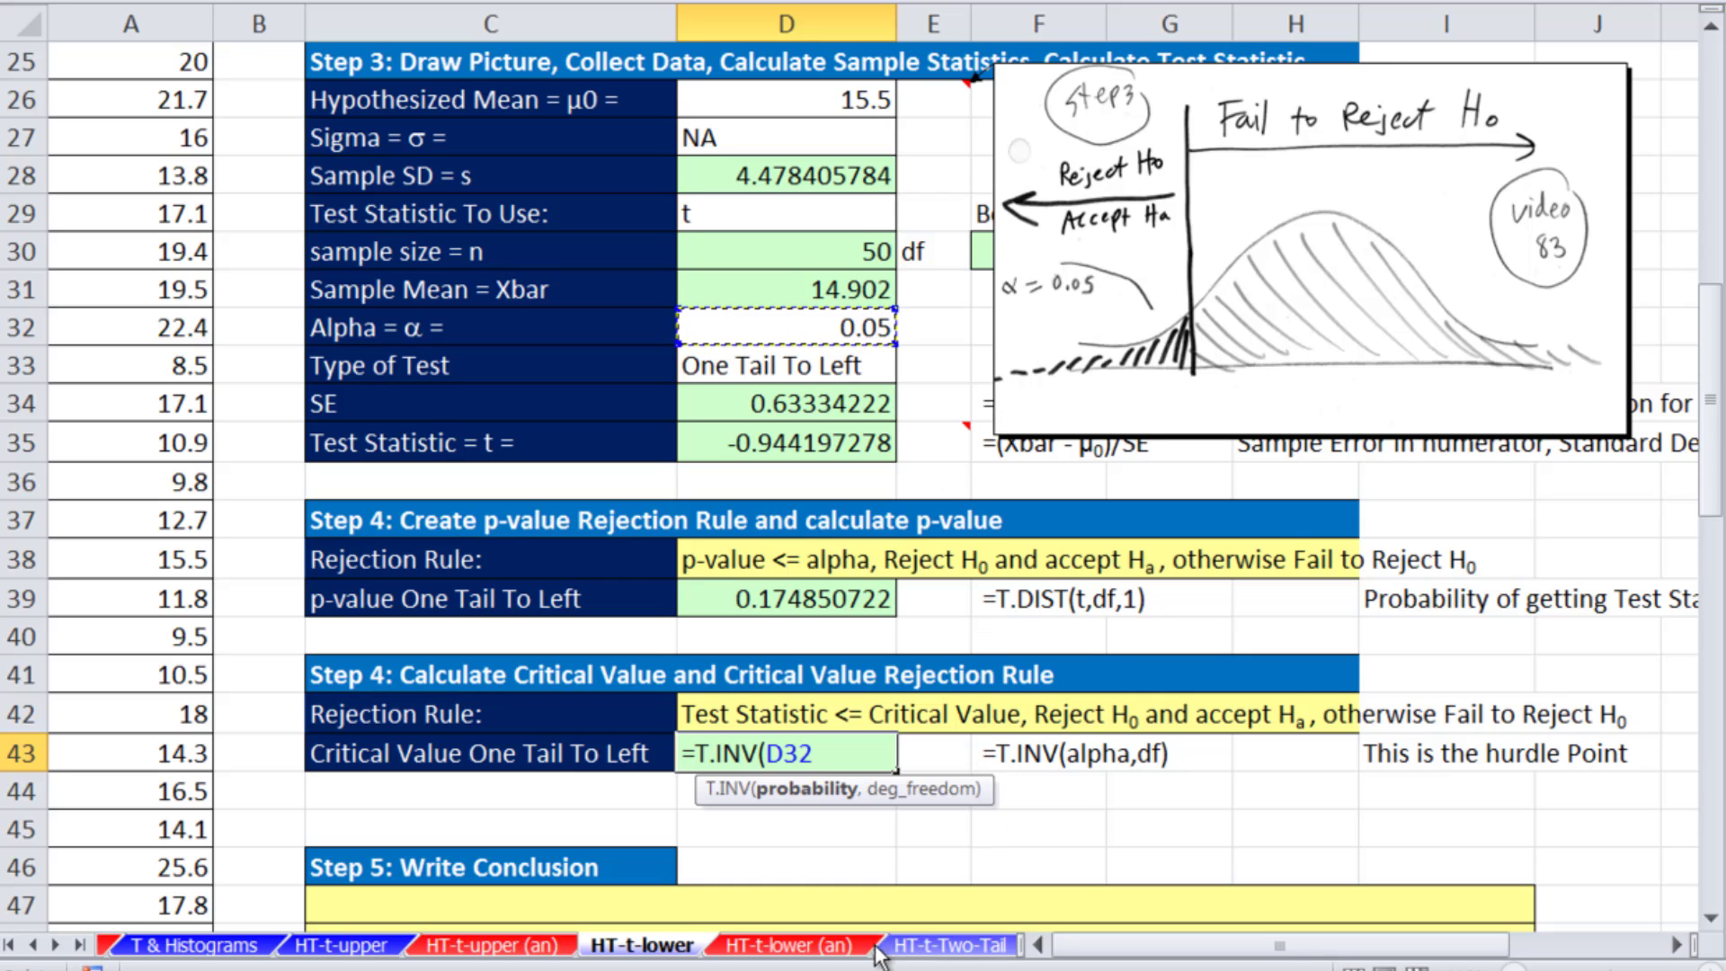
text(,)
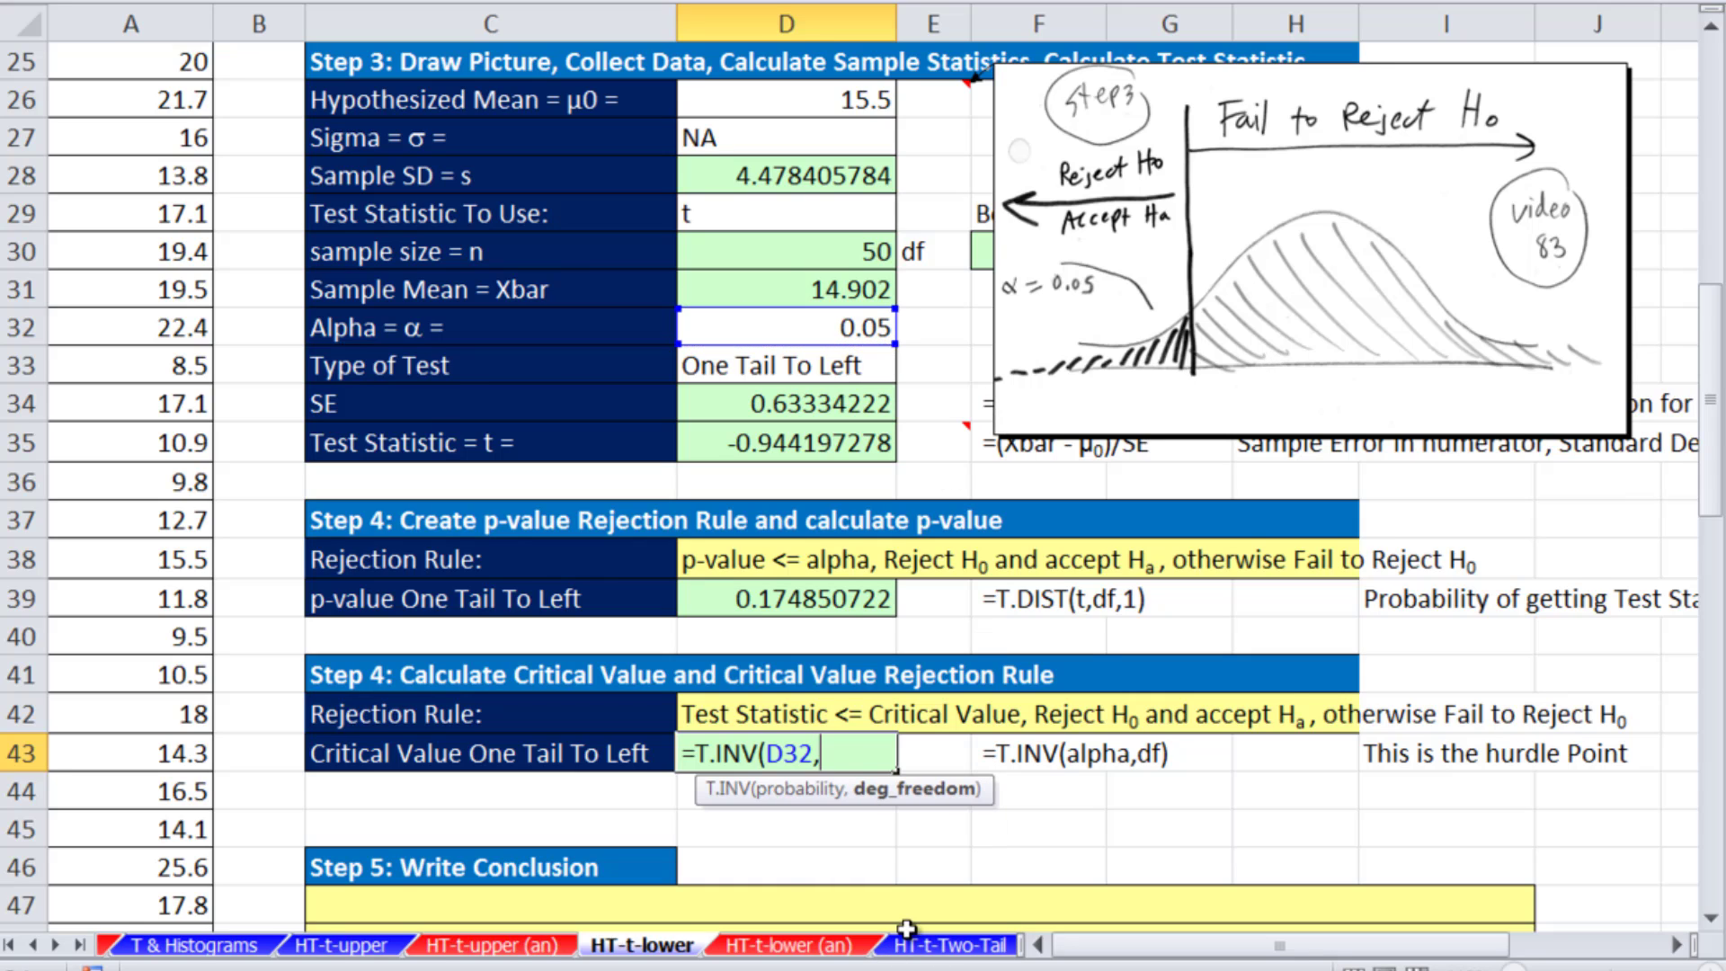
click(986, 255)
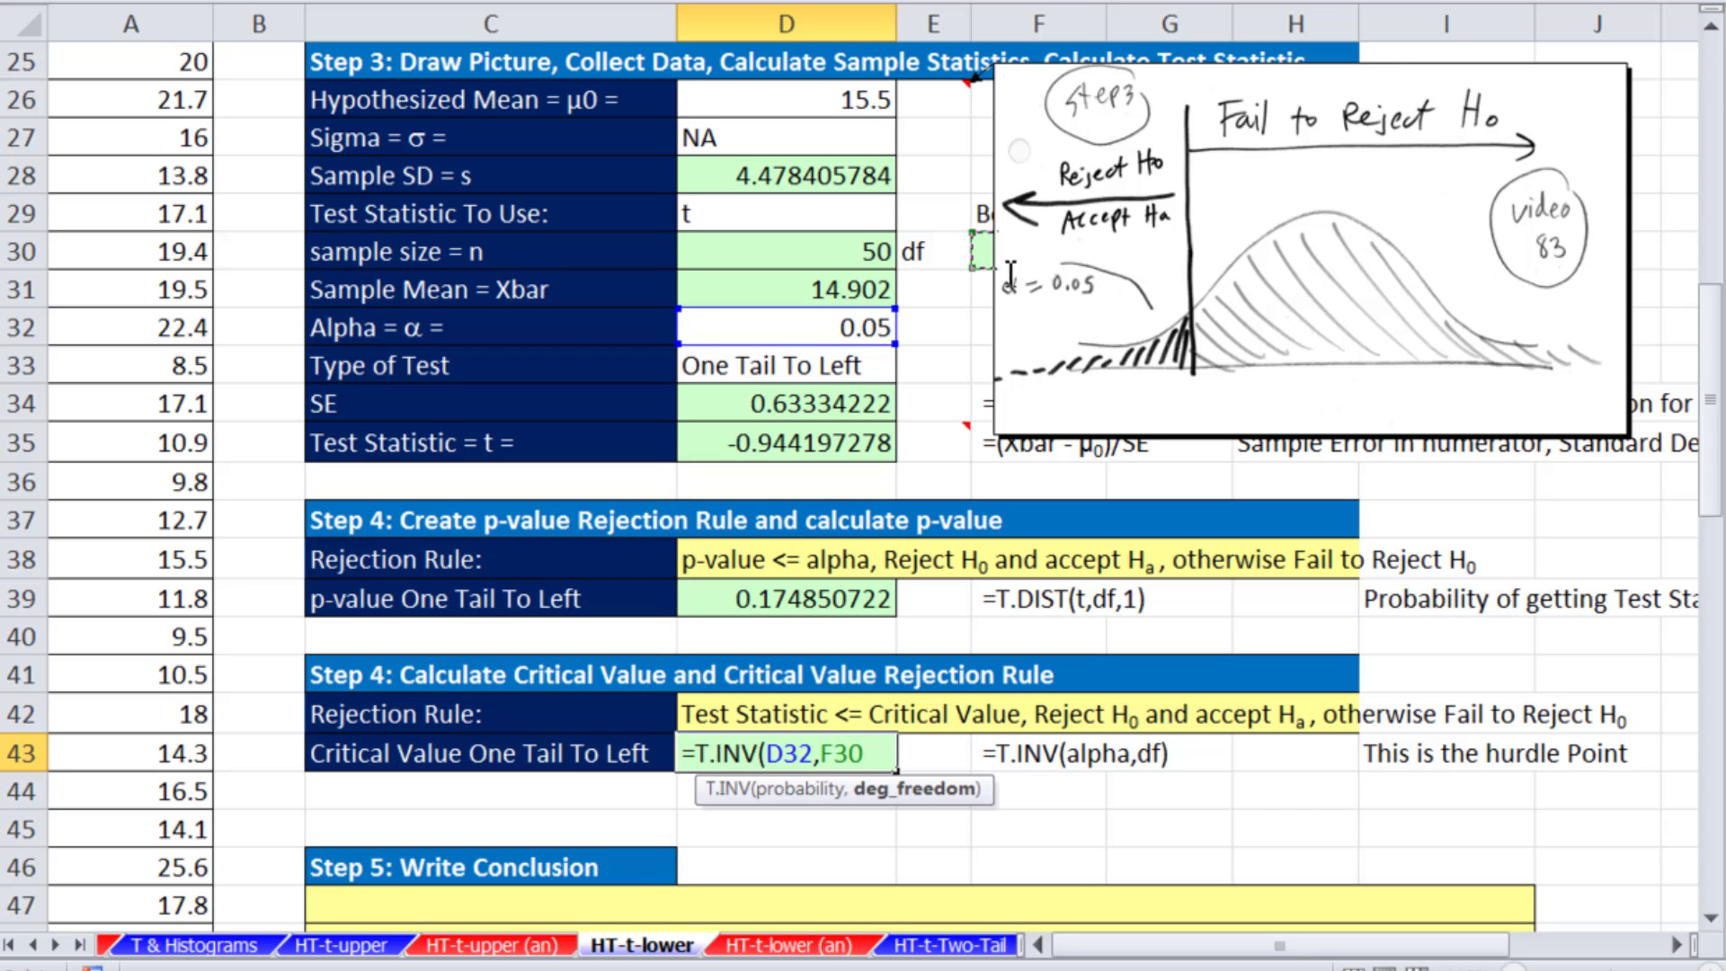
text())
key(ctrl+Return)
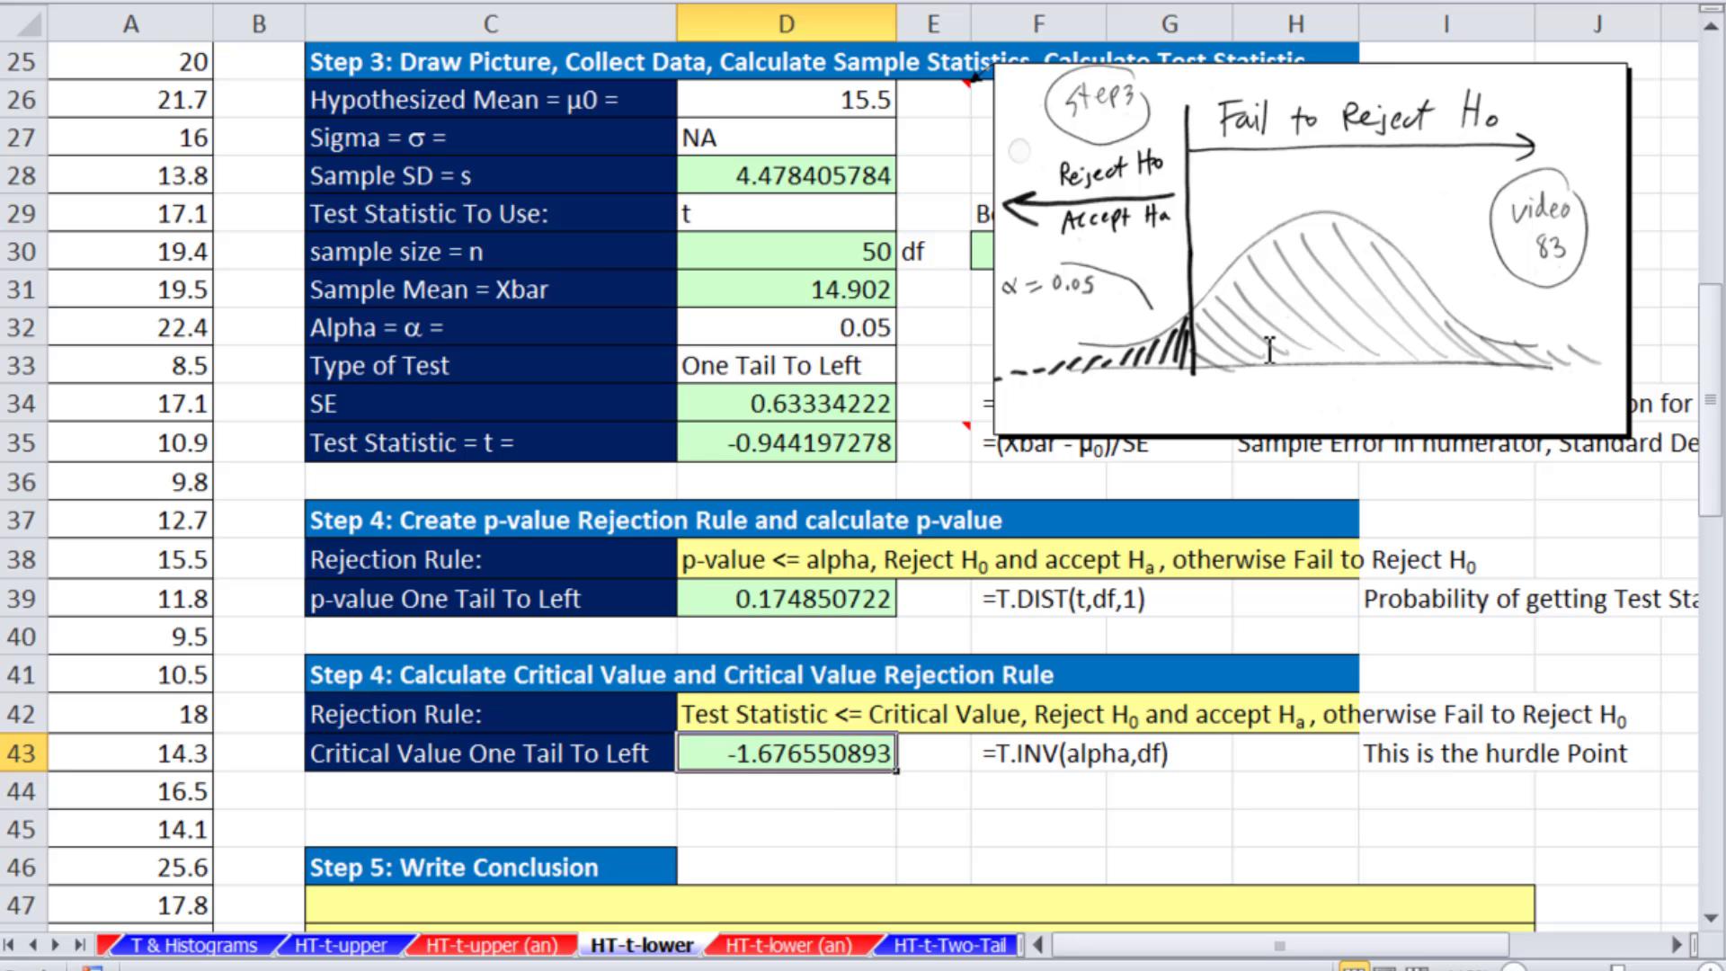
Show the sketch comment attached to E35 beside the test statistic
right_click(921, 450)
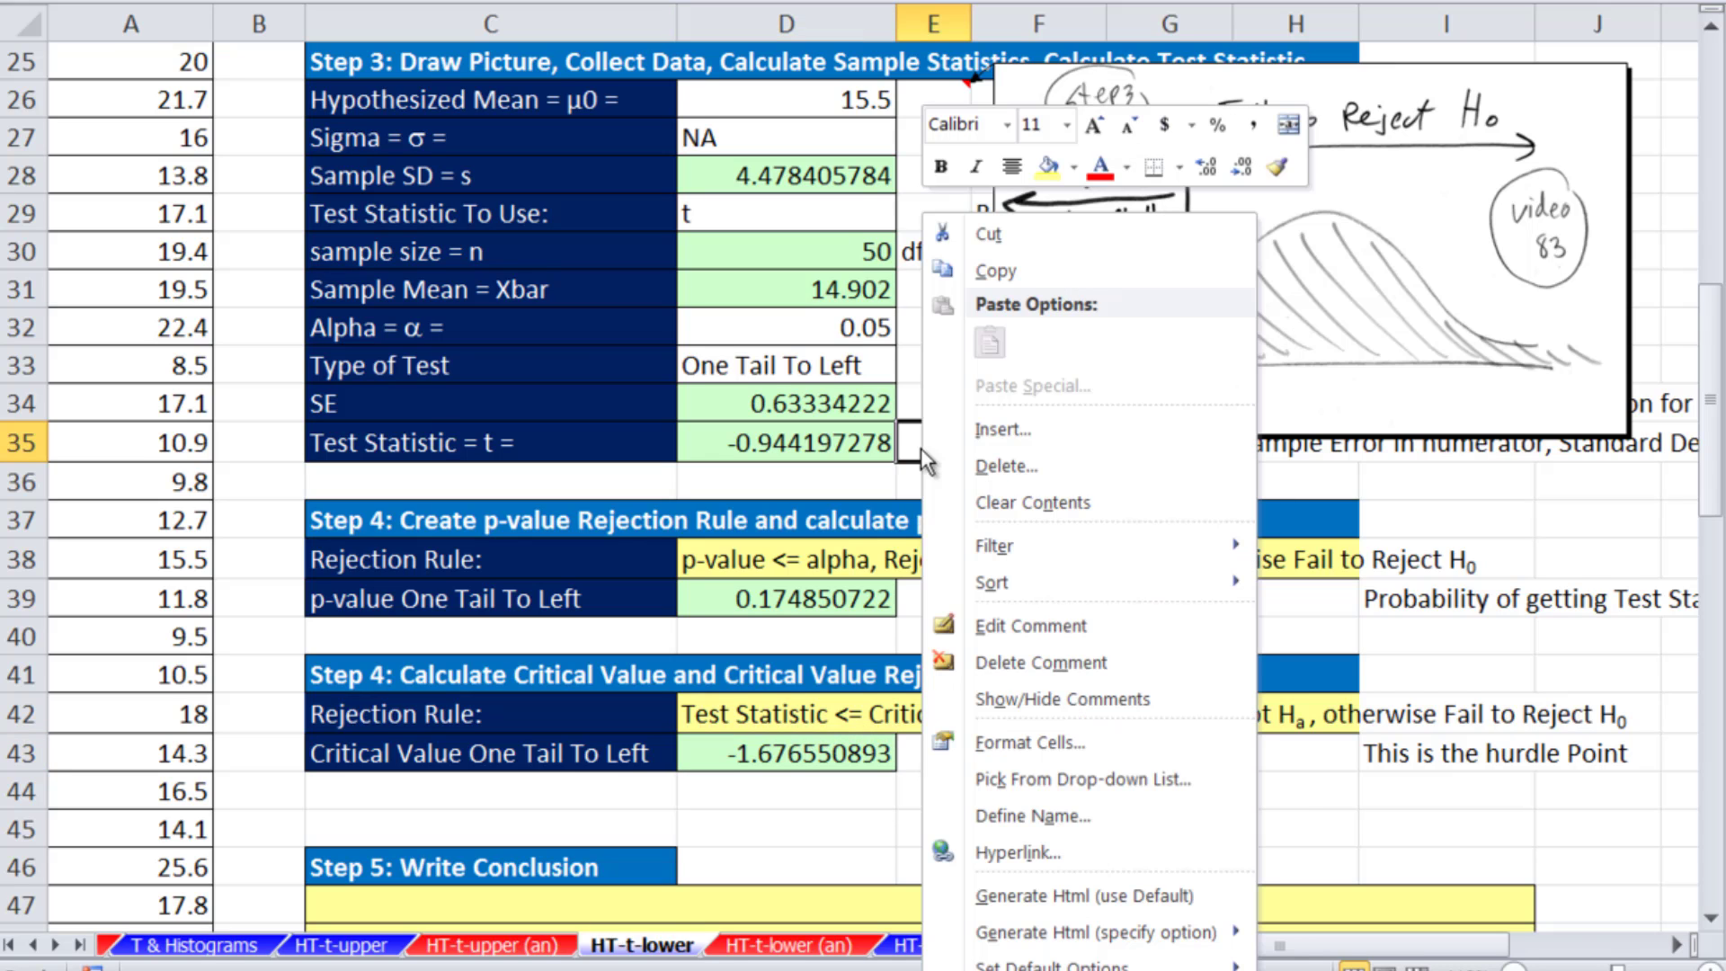
click(1014, 700)
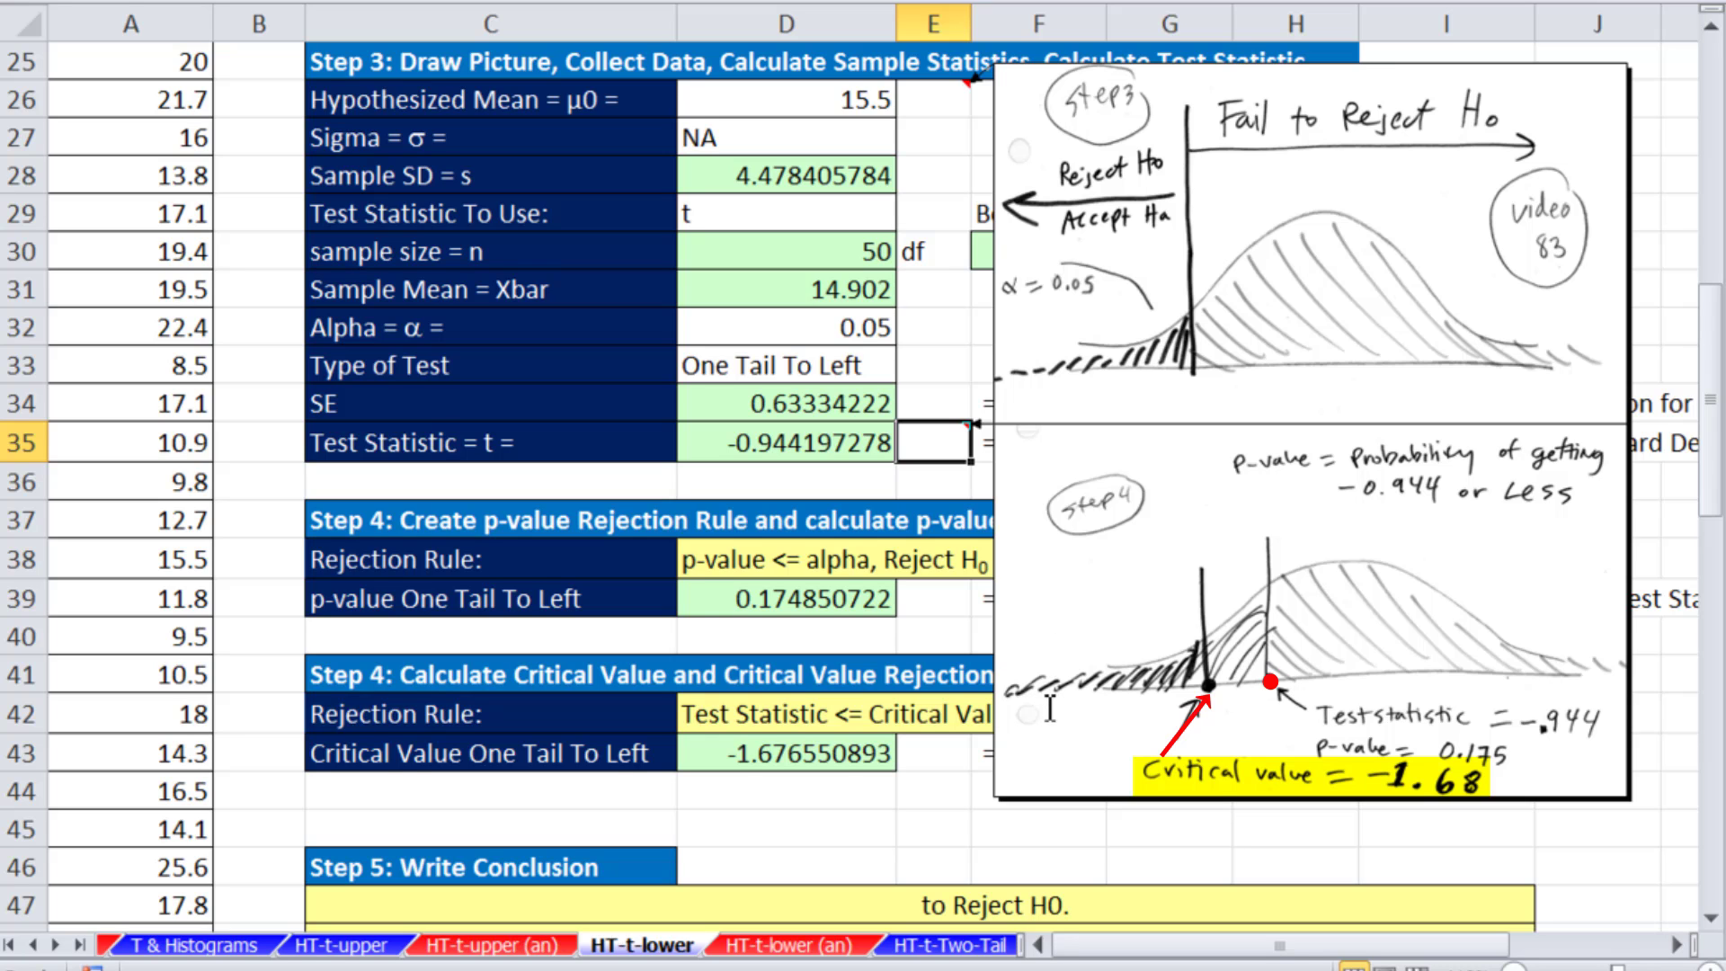
click(909, 789)
Reveal the Step 5 conclusion statements by entering "." in B47 through B52 beside the conclusion box
scroll(967, 788, down, 2)
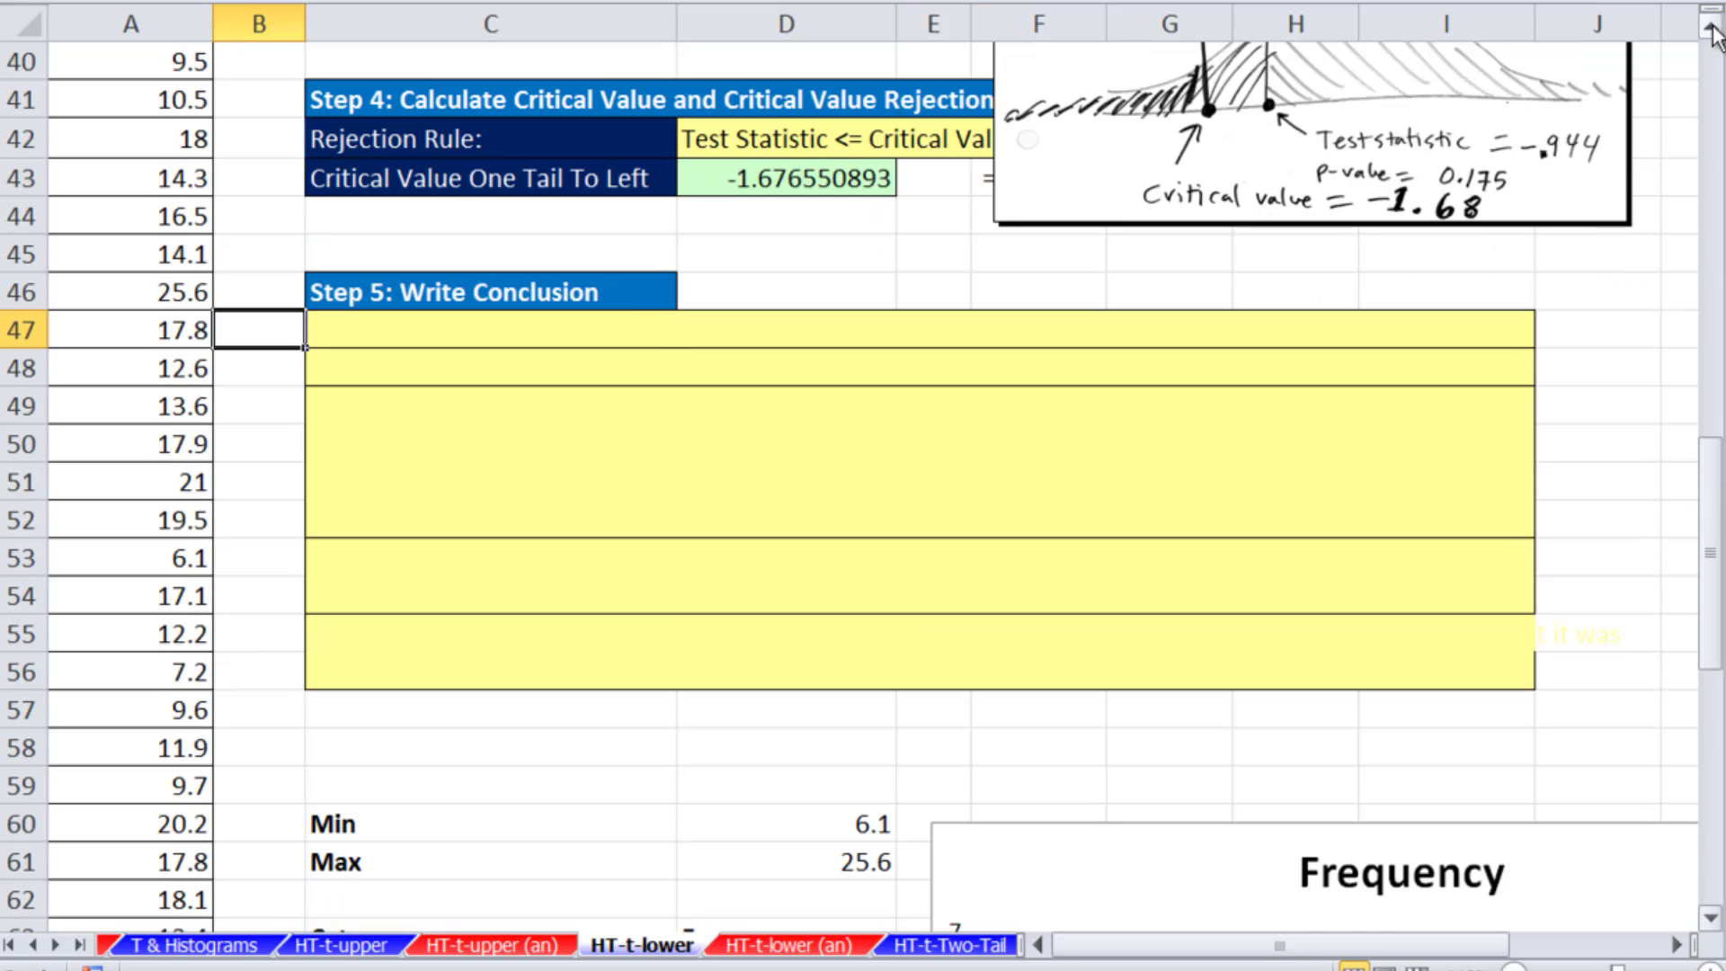
click(1710, 27)
click(1710, 27)
click(1710, 27)
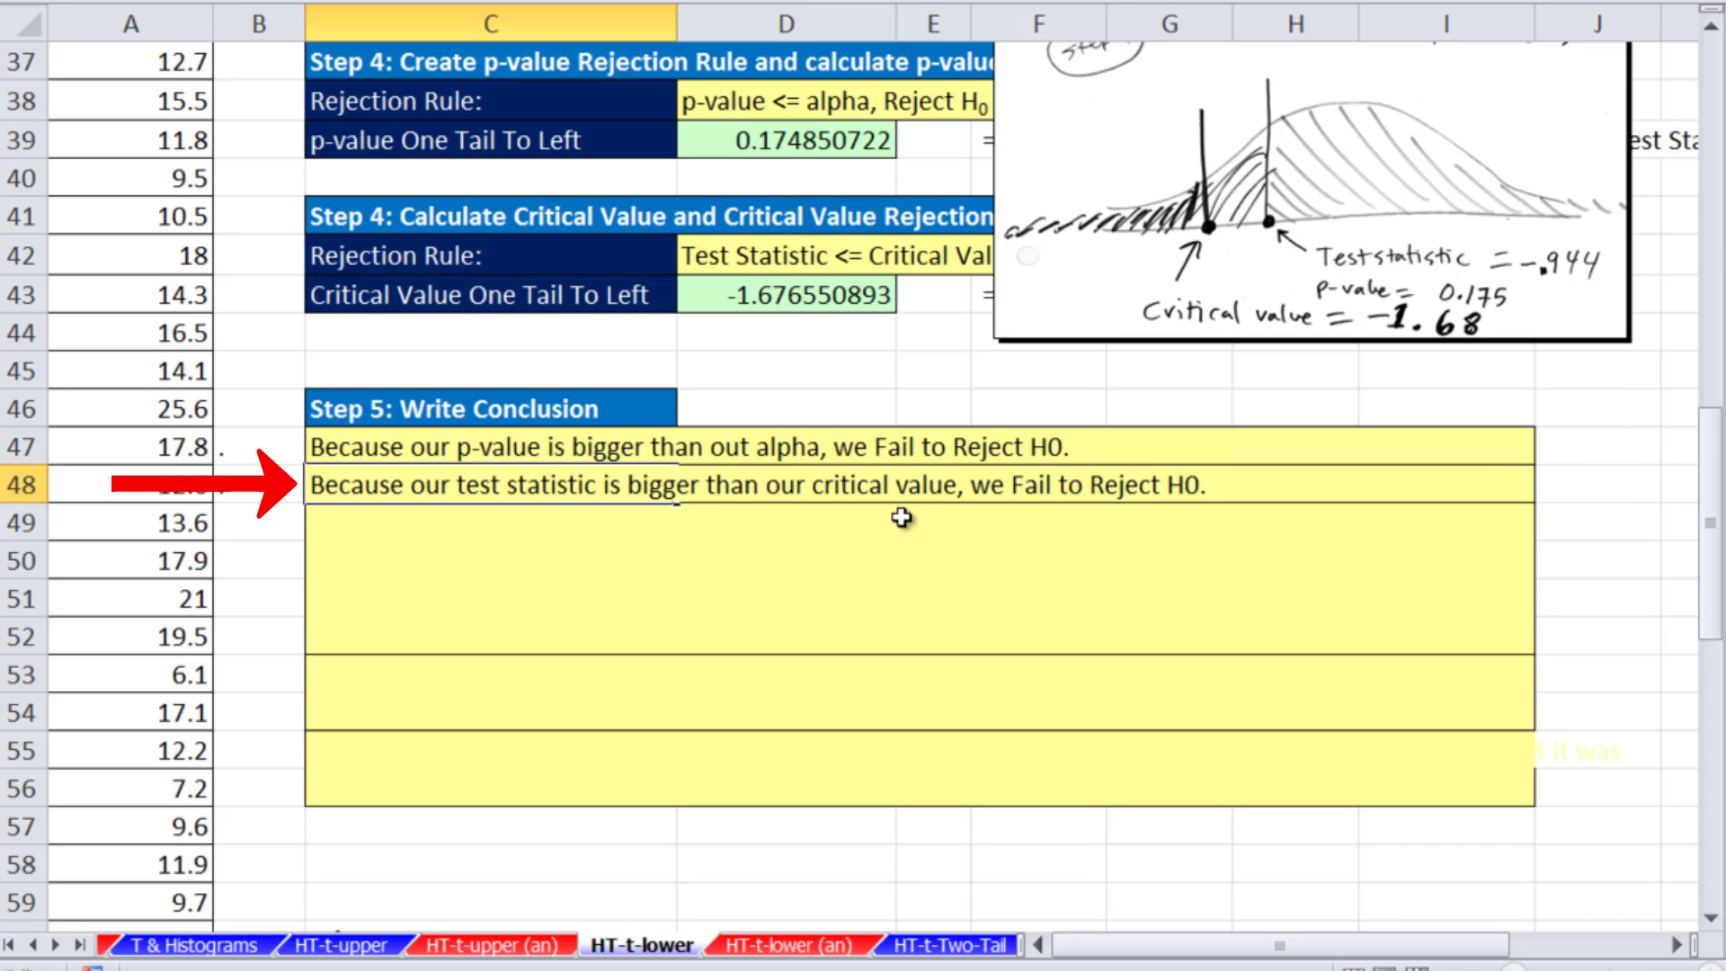
key(Return)
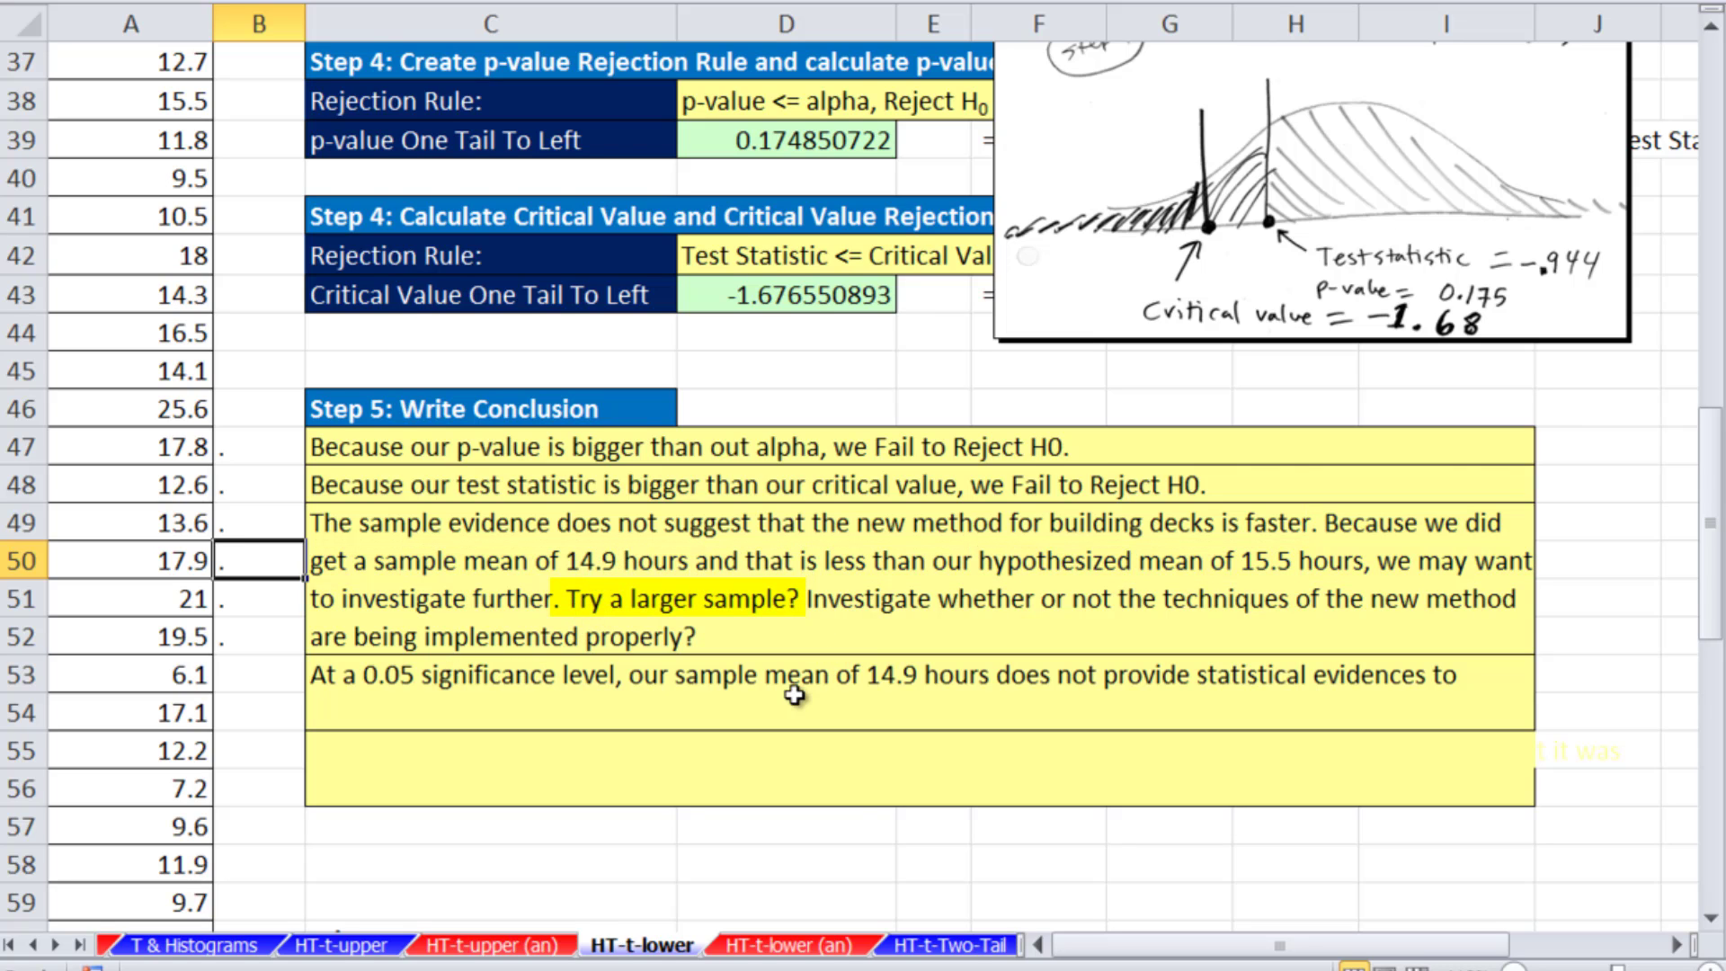
Examine the frequency table and the full Frequency chart below the conclusion, and return to the Step 5 text
scroll(782, 693, down, 5)
scroll(726, 684, down, 1)
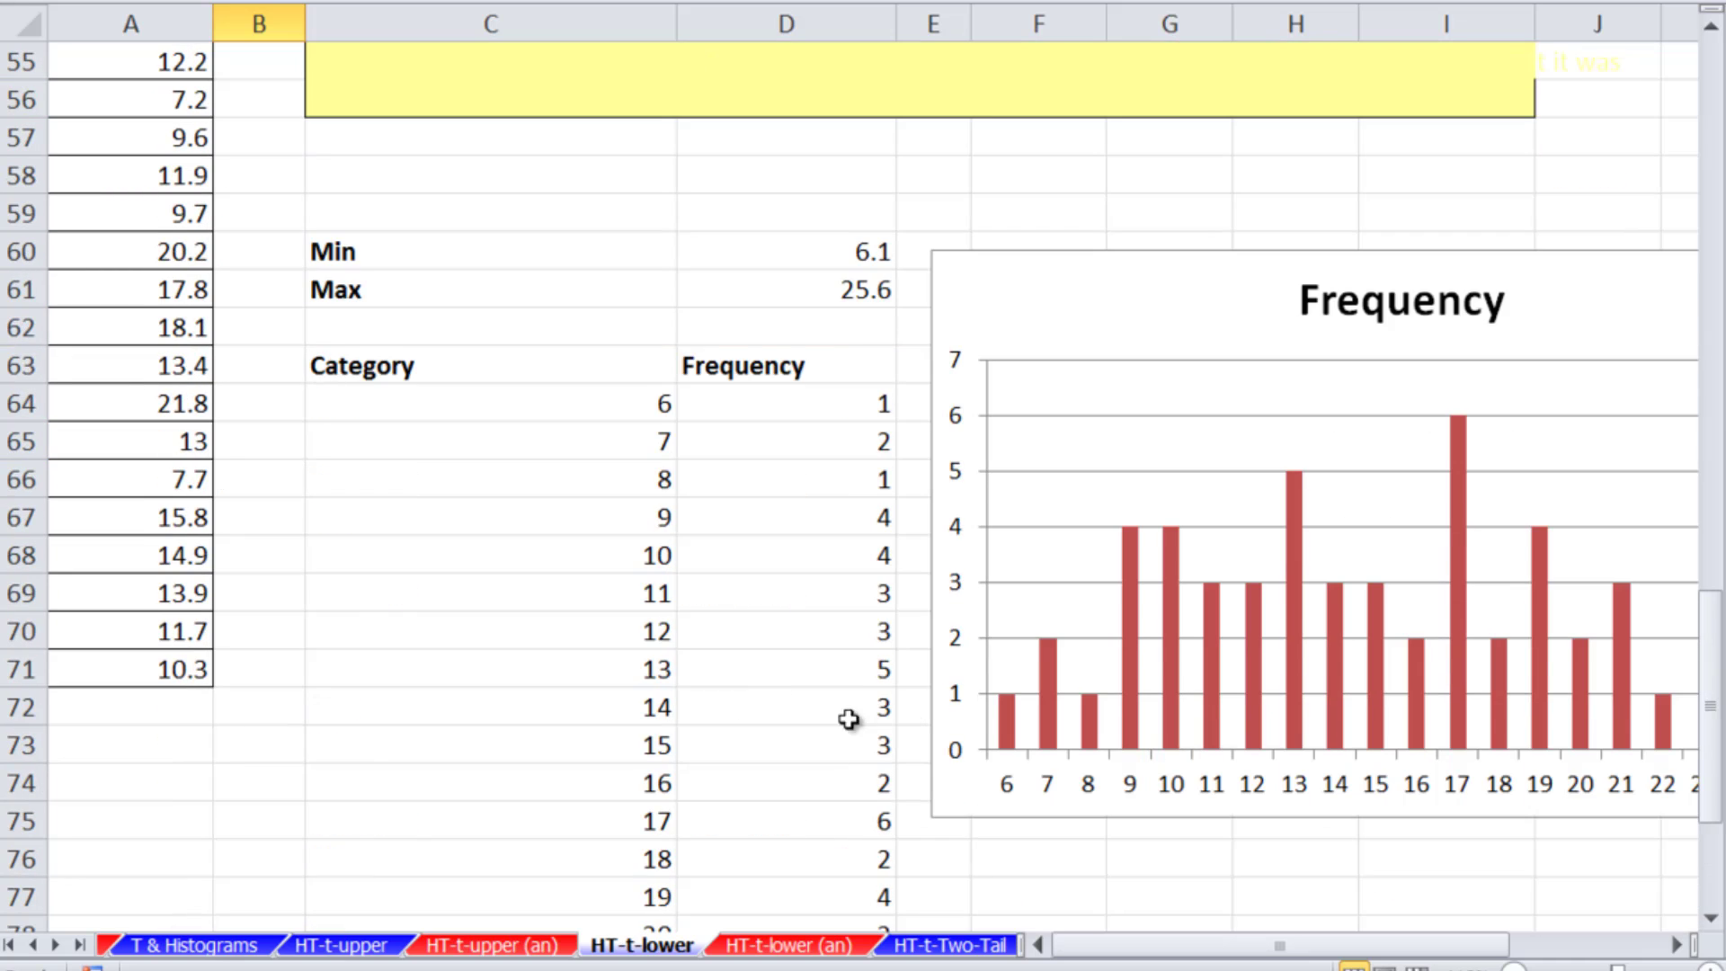
scroll(809, 728, right, 2)
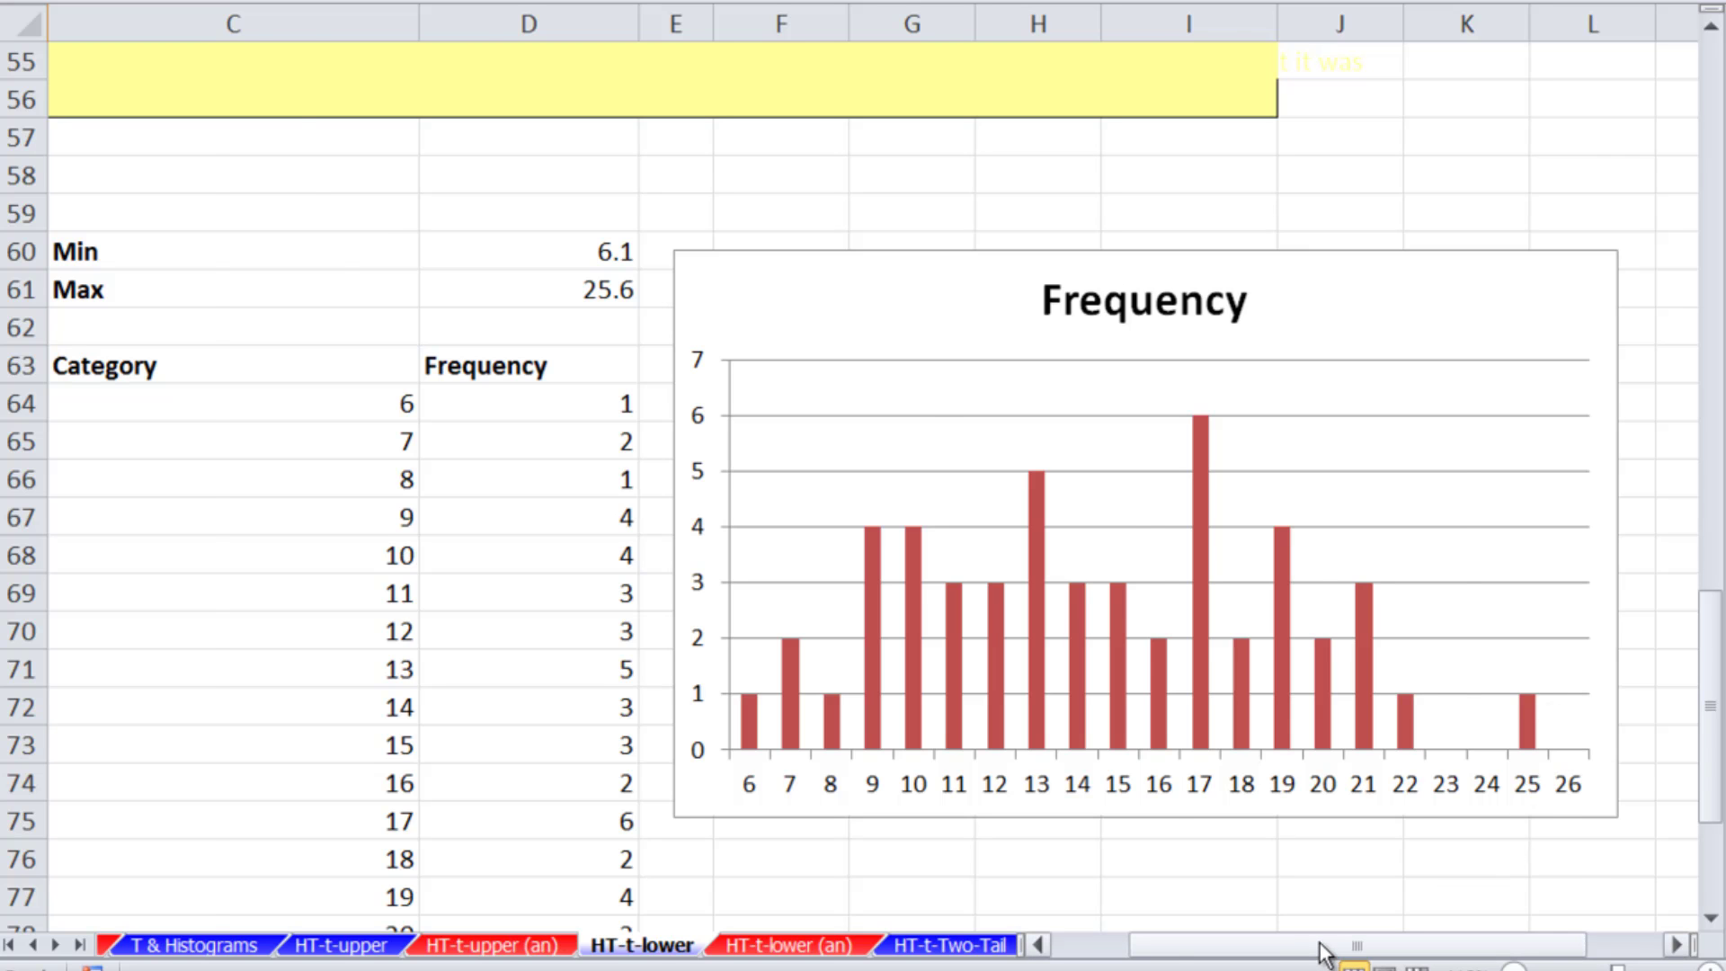
drag(1321, 952, 1249, 951)
scroll(1018, 689, up, 4)
scroll(1017, 689, down, 1)
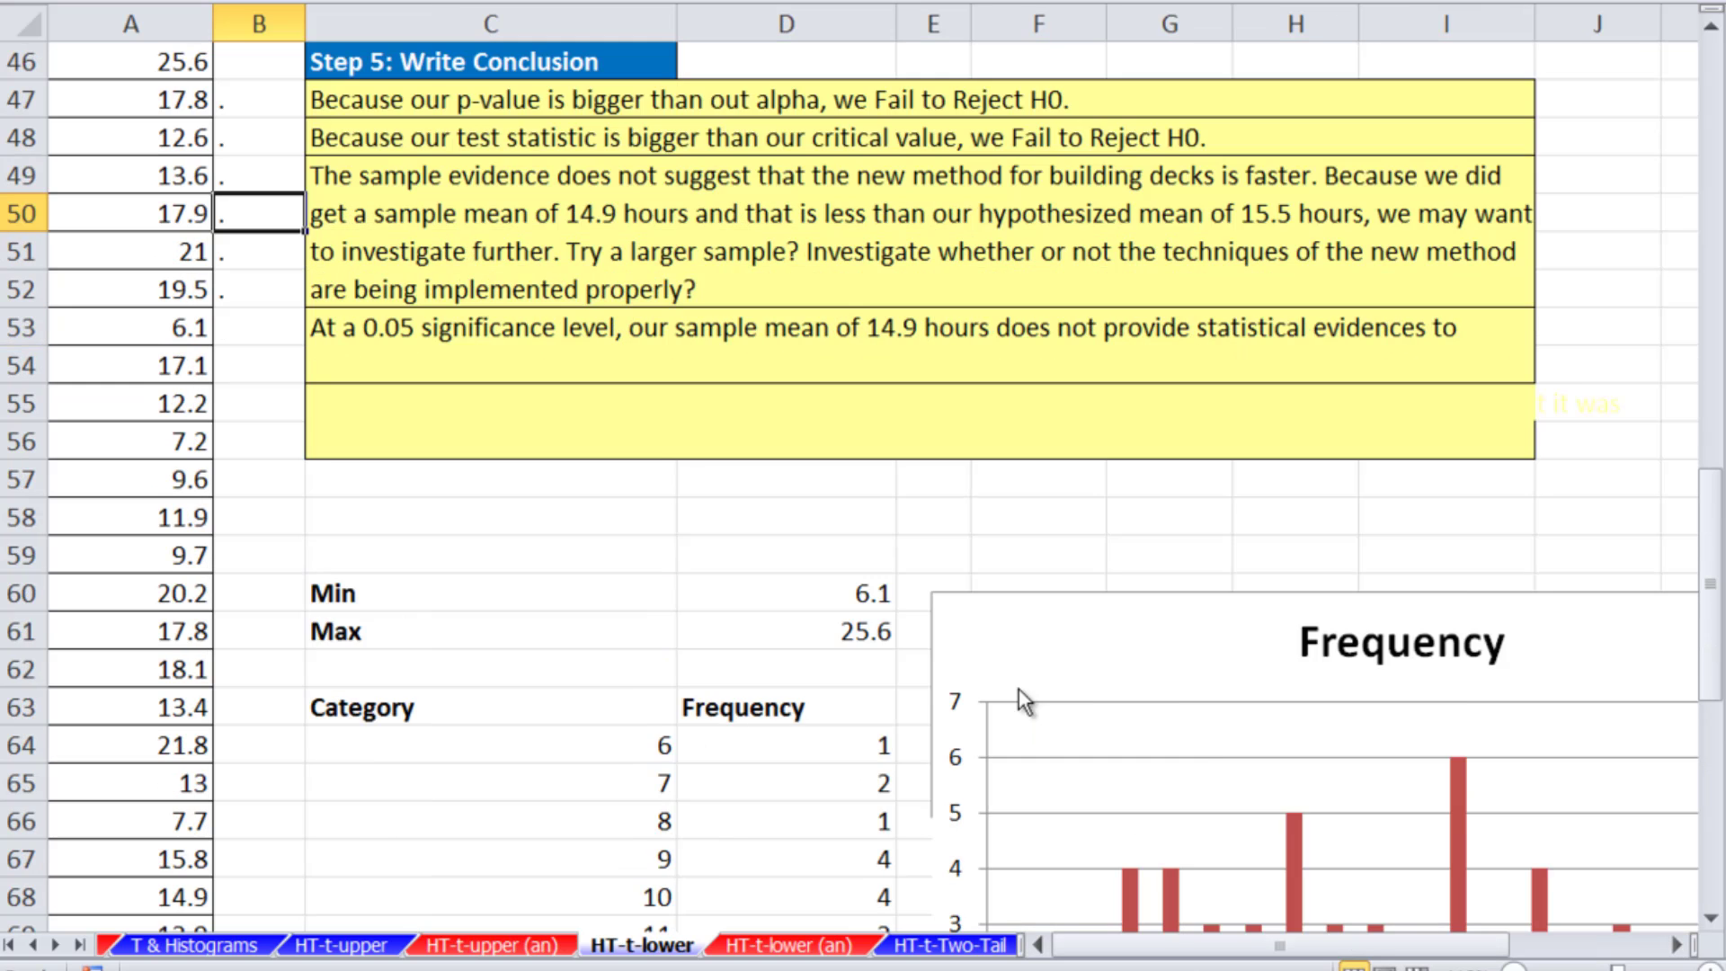
scroll(1017, 689, up, 1)
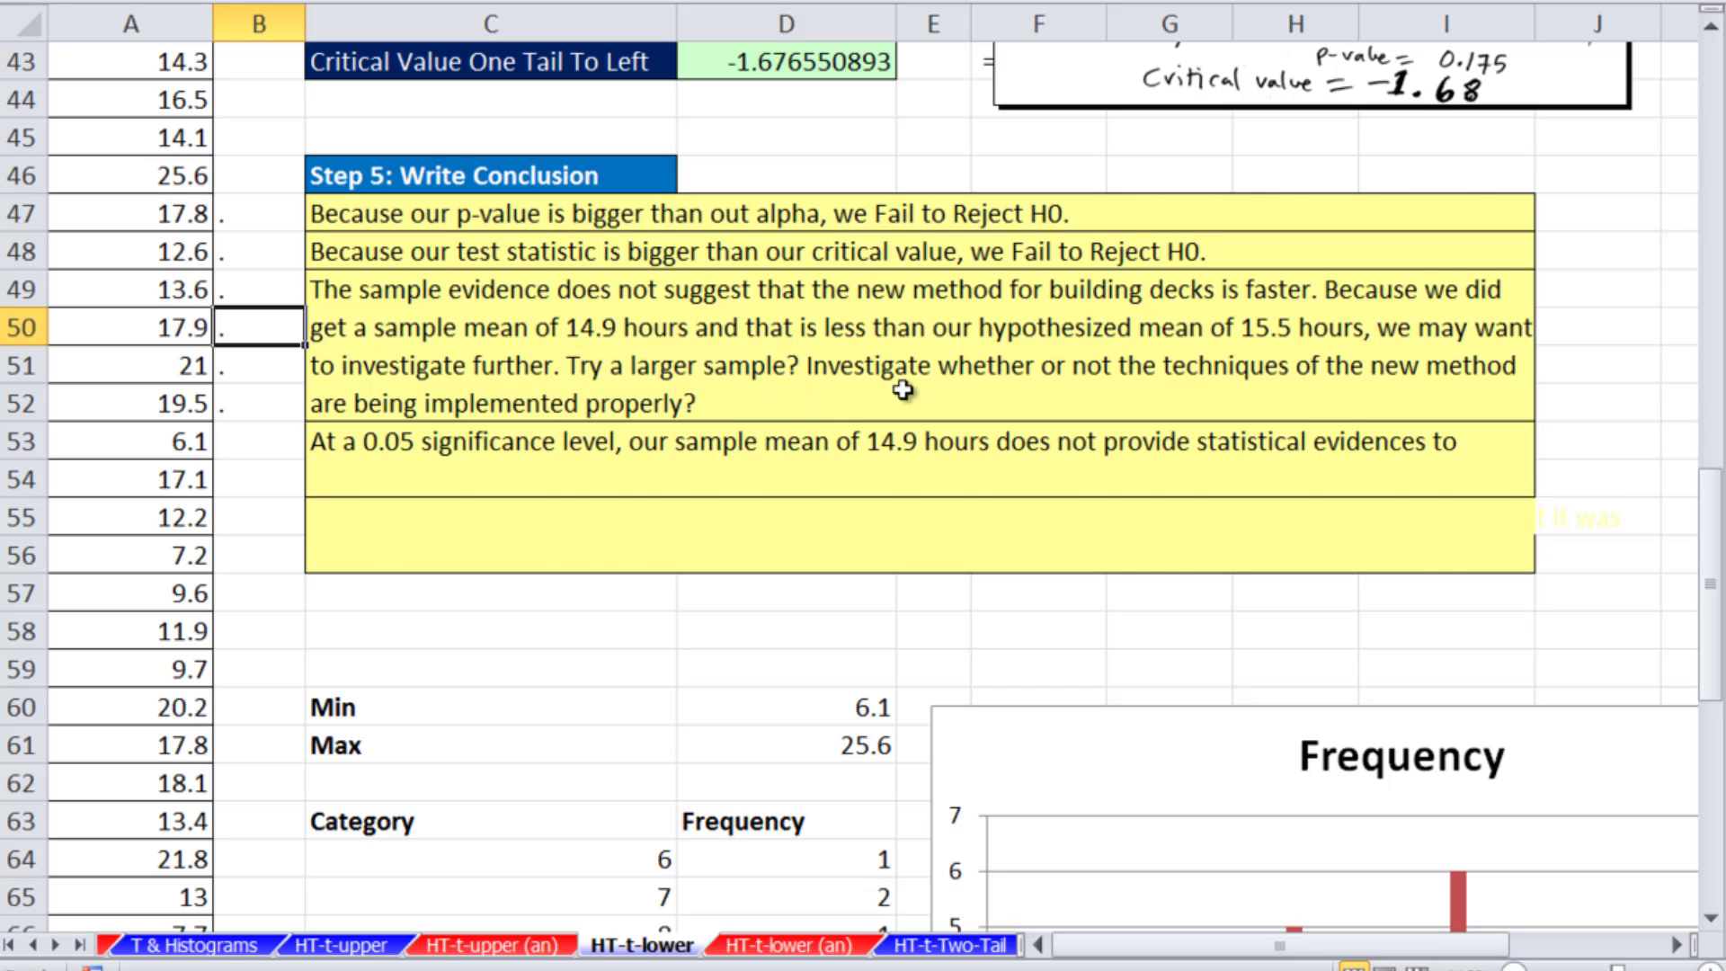
scroll(902, 389, up, 2)
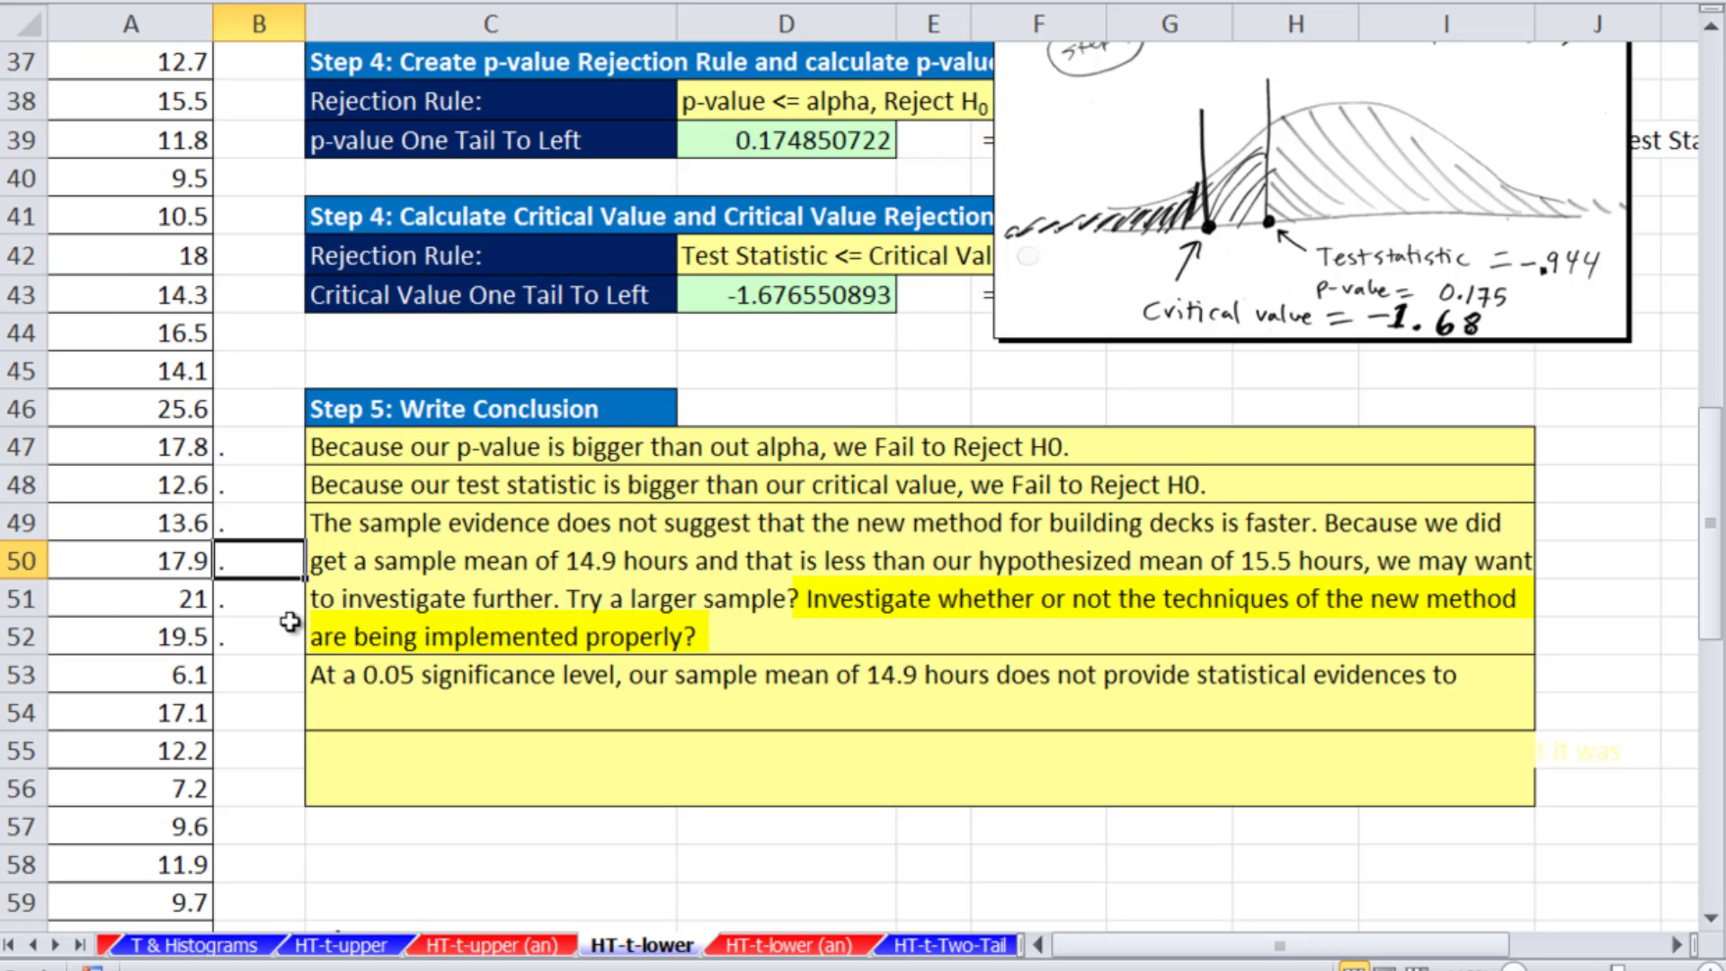
Reveal the further conclusion statements on the significance level and Type 2 Error by entering "." in B53 and B54
click(274, 703)
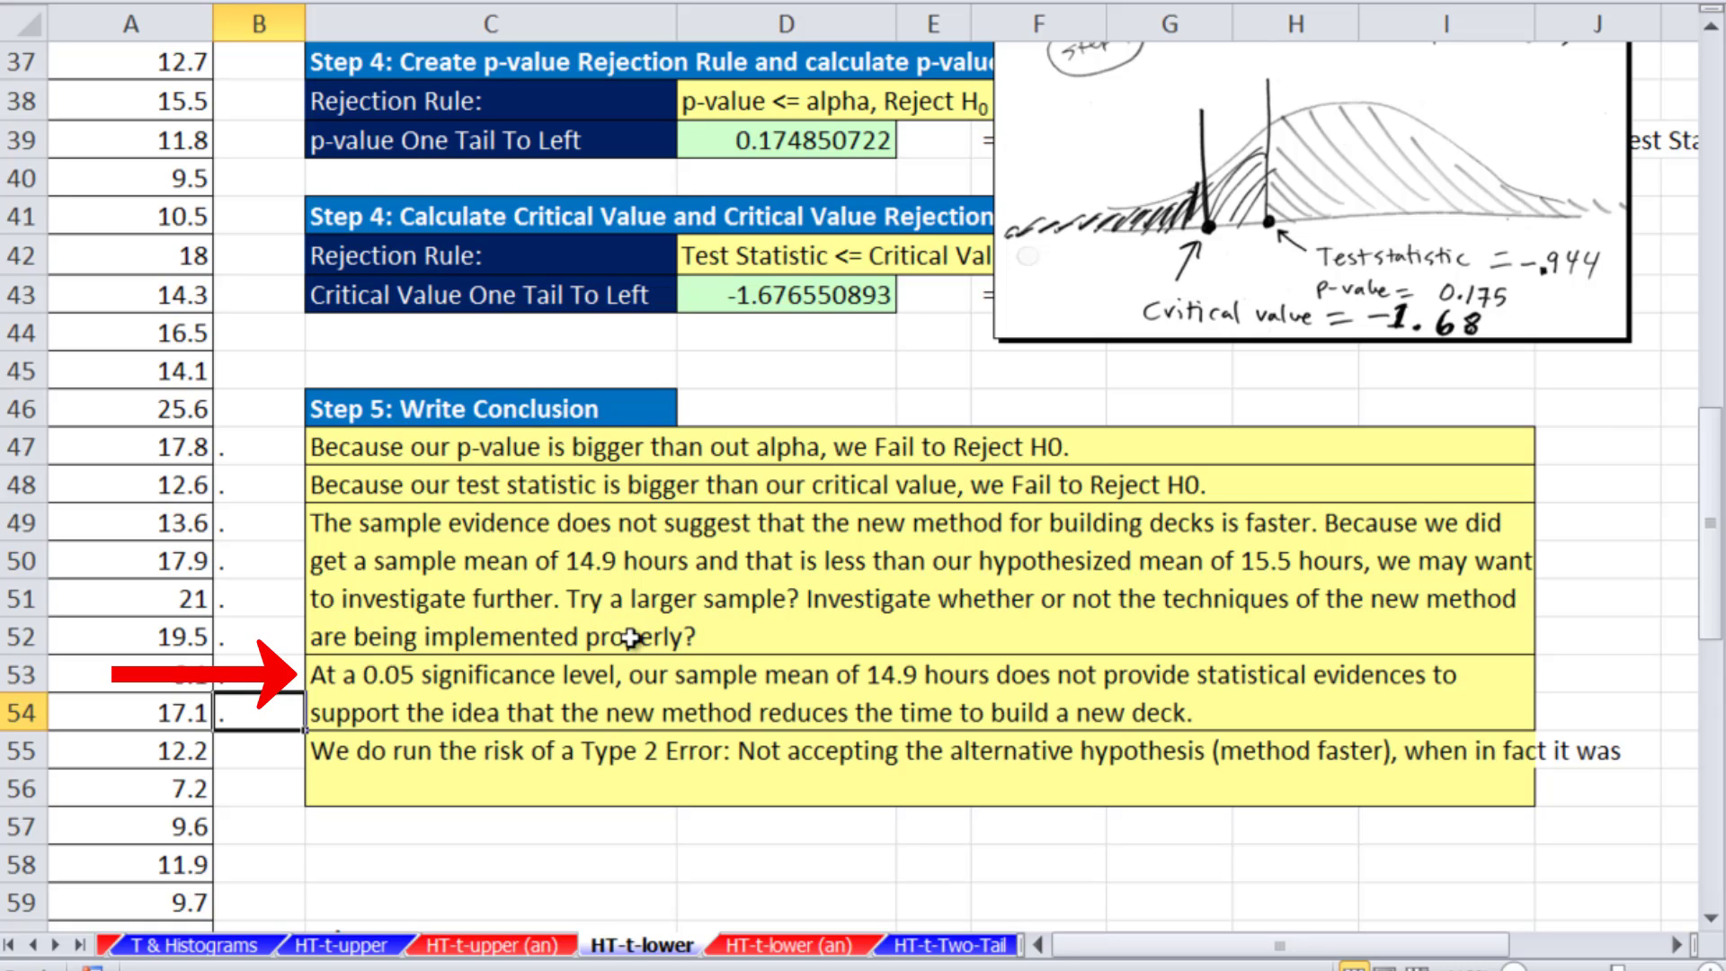